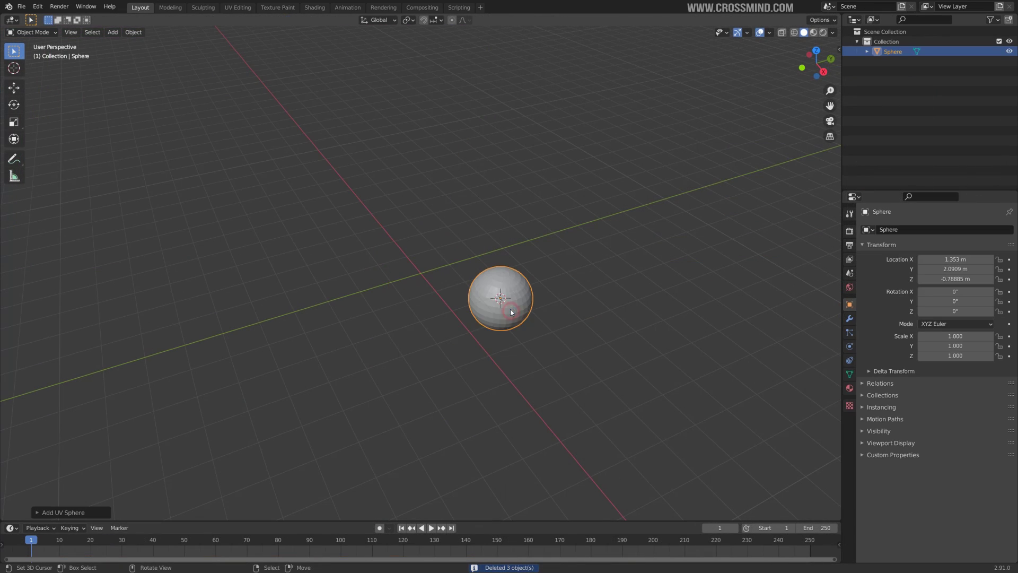
Add a cube and a cone, moving the cone to one side and the cube behind the sphere.
{"action": "left_click", "coordinate": [551, 319]}
{"action": "key", "text": "shift+a"}
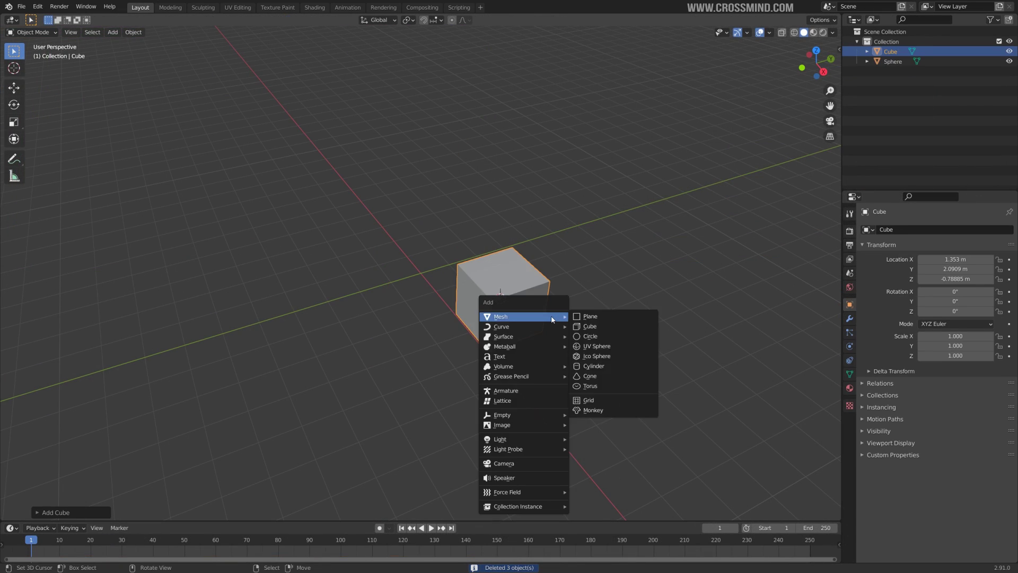
{"action": "left_click", "coordinate": [589, 376]}
{"action": "key", "text": "g"}
{"action": "left_click", "coordinate": [339, 246]}
{"action": "right_click", "coordinate": [511, 305]}
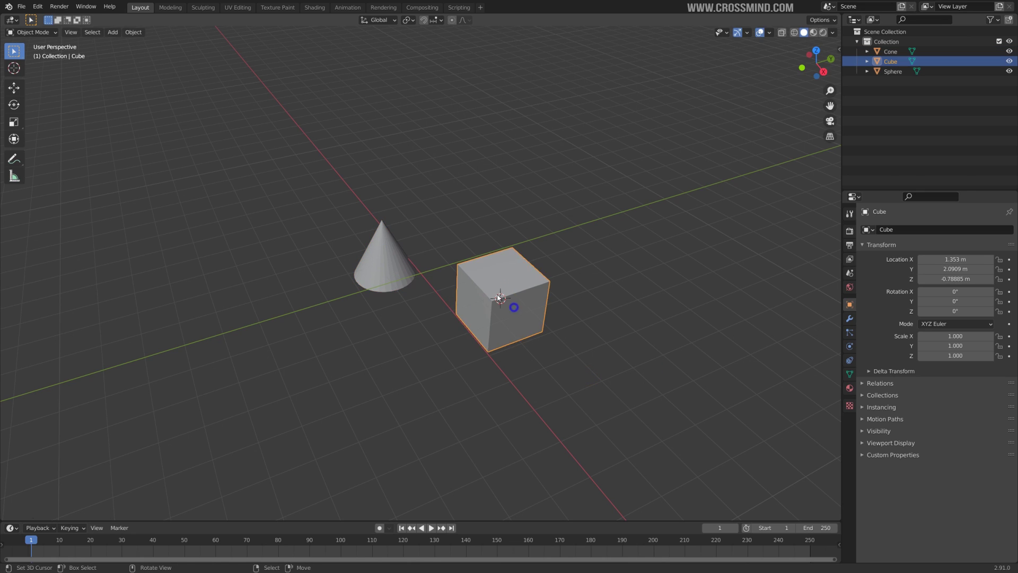
{"action": "key", "text": "g"}
{"action": "left_click", "coordinate": [454, 213]}
Add a torus, scale it to about 1.09, and place it in front of the cone.
{"action": "key", "text": "shift+a"}
{"action": "mouse_move", "coordinate": [454, 214]}
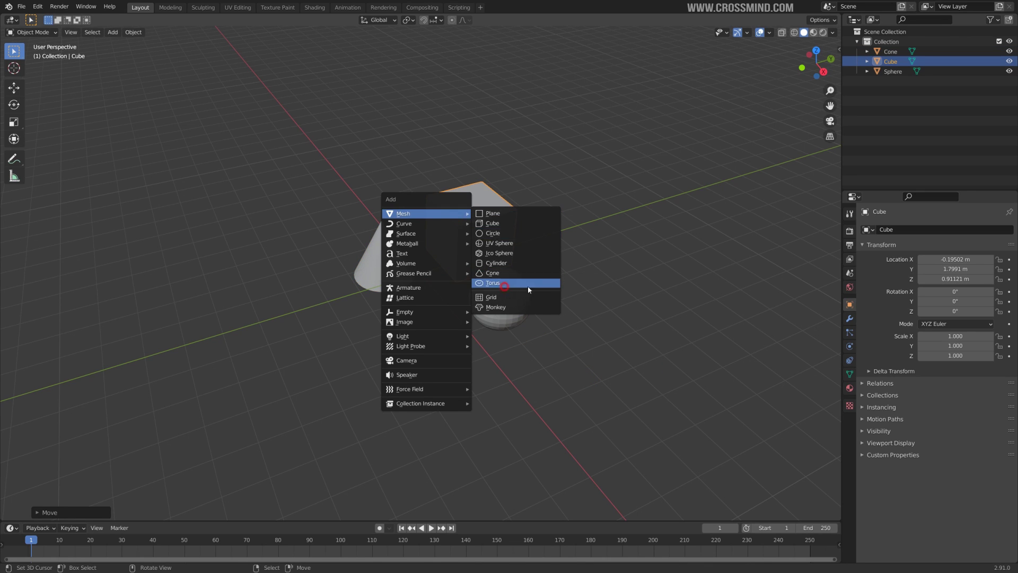
{"action": "left_click", "coordinate": [507, 286]}
{"action": "key", "text": "s"}
{"action": "left_click", "coordinate": [603, 293]}
{"action": "key", "text": "g"}
{"action": "left_click", "coordinate": [497, 318]}
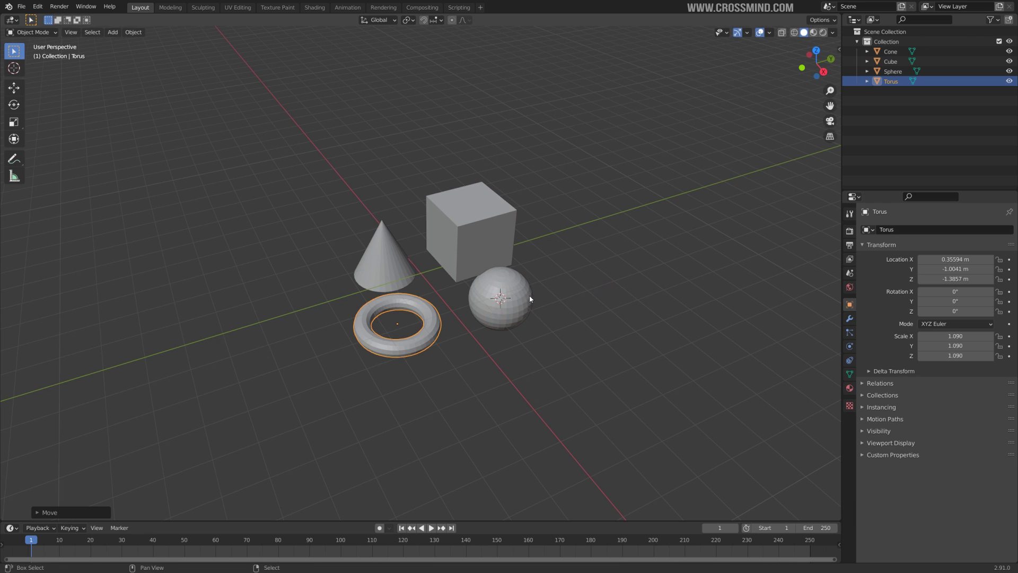
Select the cone, cube, sphere and torus and apply smooth shading to all of them.
{"action": "scroll", "coordinate": [526, 306], "scroll_direction": "up", "scroll_amount": 2}
{"action": "middle_click_drag", "start_coordinate": [462, 230], "coordinate": [475, 231]}
{"action": "right_click_drag", "start_coordinate": [475, 232], "coordinate": [453, 208]}
{"action": "middle_click_drag", "start_coordinate": [462, 255], "coordinate": [511, 284]}
{"action": "right_click", "coordinate": [505, 277]}
{"action": "key", "text": "w"}
{"action": "left_click", "coordinate": [638, 186]}
{"action": "key", "text": "alt+a"}
{"action": "key", "text": "b"}
{"action": "left_click_drag", "start_coordinate": [207, 116], "coordinate": [600, 370]}
{"action": "right_click", "coordinate": [546, 348]}
{"action": "left_click", "coordinate": [542, 362]}
Enable Auto Smooth for the normals of the cone and the cube, using the 30° angle.
{"action": "middle_click_drag", "start_coordinate": [514, 302], "coordinate": [386, 257]}
{"action": "left_click", "coordinate": [386, 257]}
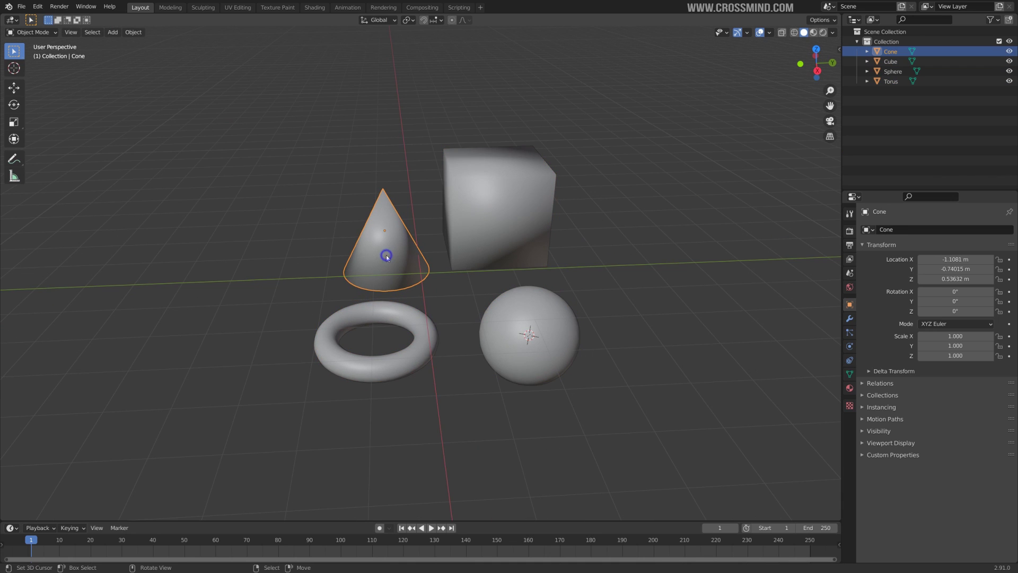
{"action": "middle_click_drag", "start_coordinate": [462, 245], "coordinate": [509, 132]}
{"action": "scroll", "coordinate": [504, 215], "scroll_direction": "up", "scroll_amount": 3}
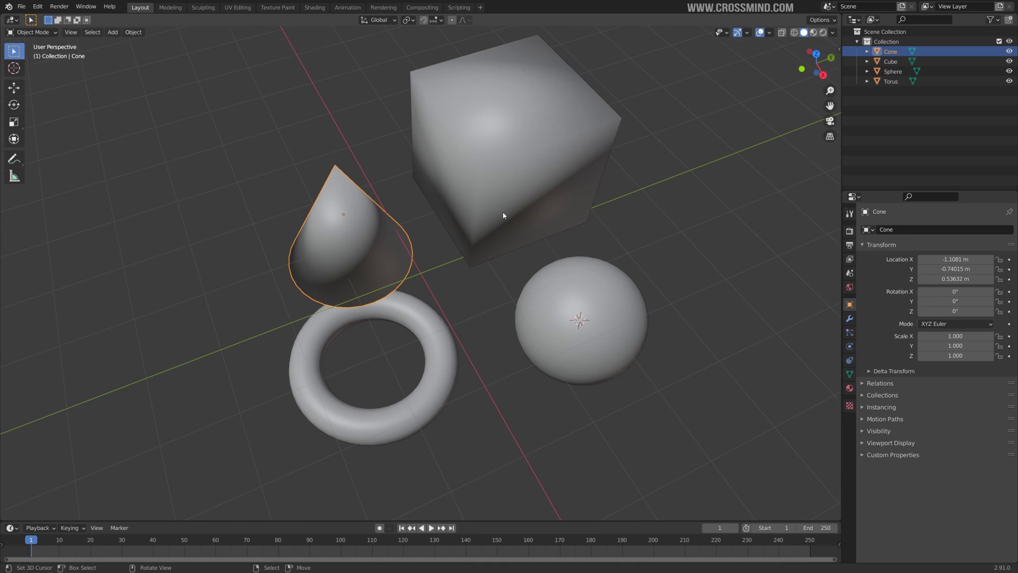
{"action": "left_click", "coordinate": [849, 374]}
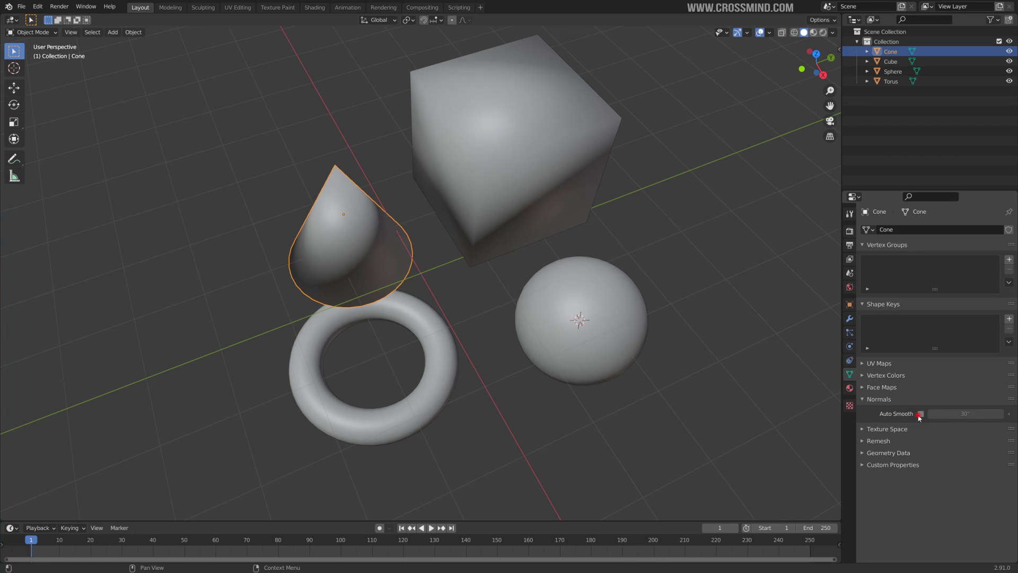
{"action": "left_click", "coordinate": [919, 414]}
{"action": "middle_click_drag", "start_coordinate": [520, 249], "coordinate": [532, 194]}
{"action": "left_click", "coordinate": [532, 187]}
{"action": "left_click", "coordinate": [920, 414]}
{"action": "middle_click_drag", "start_coordinate": [568, 231], "coordinate": [537, 233]}
Select all four shapes, reposition them together, and scale the group down.
{"action": "right_click", "coordinate": [427, 343]}
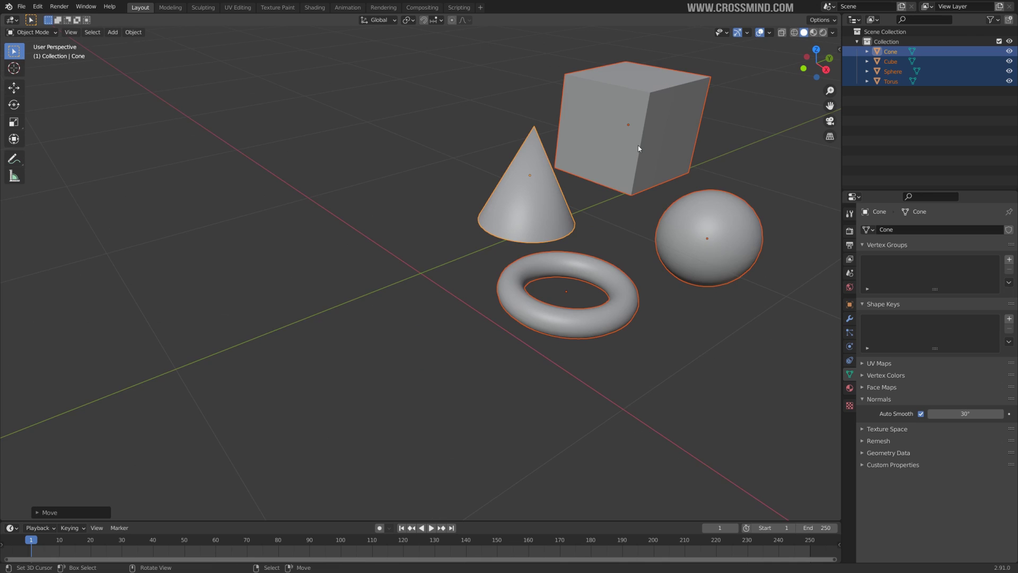
{"action": "middle_click_drag", "start_coordinate": [638, 146], "coordinate": [658, 139]}
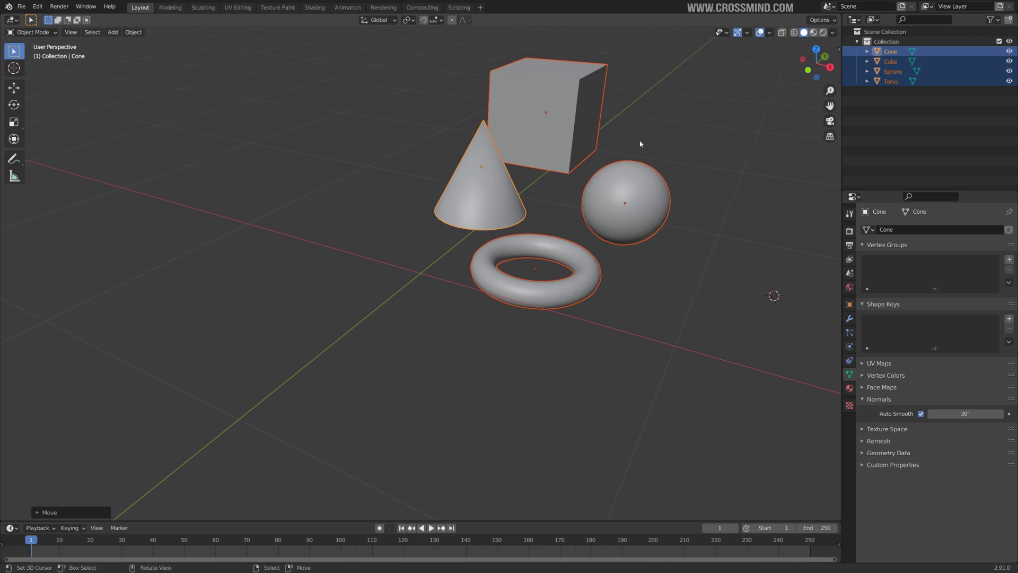
{"action": "key", "text": "s"}
{"action": "left_click", "coordinate": [618, 148]}
{"action": "right_click", "coordinate": [557, 137]}
{"action": "key", "text": "s"}
{"action": "left_click", "coordinate": [572, 149]}
Duplicate the group of four shapes, place the copy beside the original, and enlarge it.
{"action": "key", "text": "a"}
{"action": "scroll", "coordinate": [594, 209], "scroll_direction": "down", "scroll_amount": 1}
{"action": "key", "text": "shift+d"}
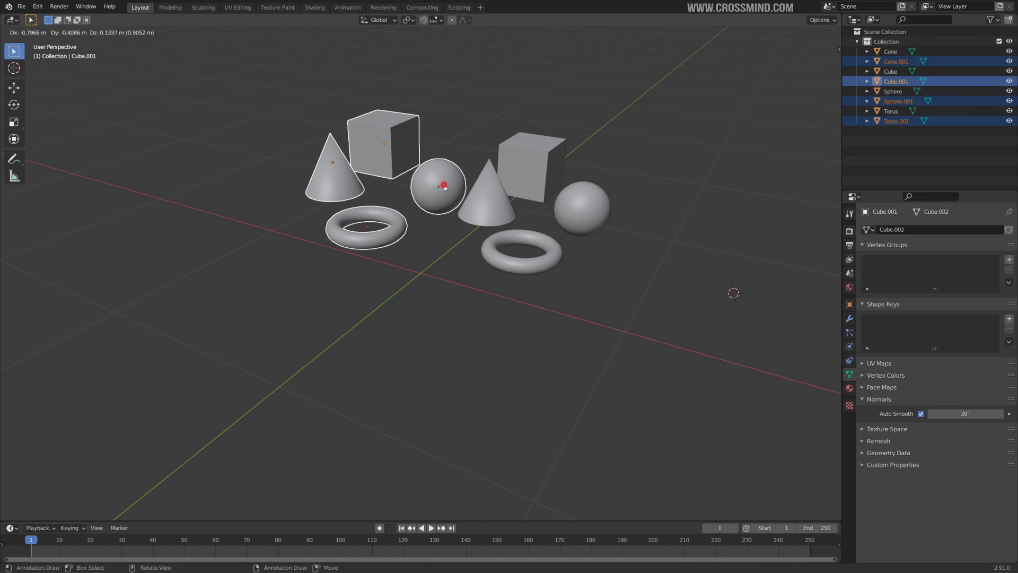
{"action": "left_click", "coordinate": [444, 187]}
{"action": "key", "text": "s"}
{"action": "left_click", "coordinate": [494, 203]}
{"action": "key", "text": "g"}
{"action": "left_click", "coordinate": [434, 188]}
{"action": "key", "text": "s"}
{"action": "left_click", "coordinate": [466, 196]}
Duplicate the enlarged group and place the copy above the existing shapes.
{"action": "scroll", "coordinate": [466, 195], "scroll_direction": "down", "scroll_amount": 4}
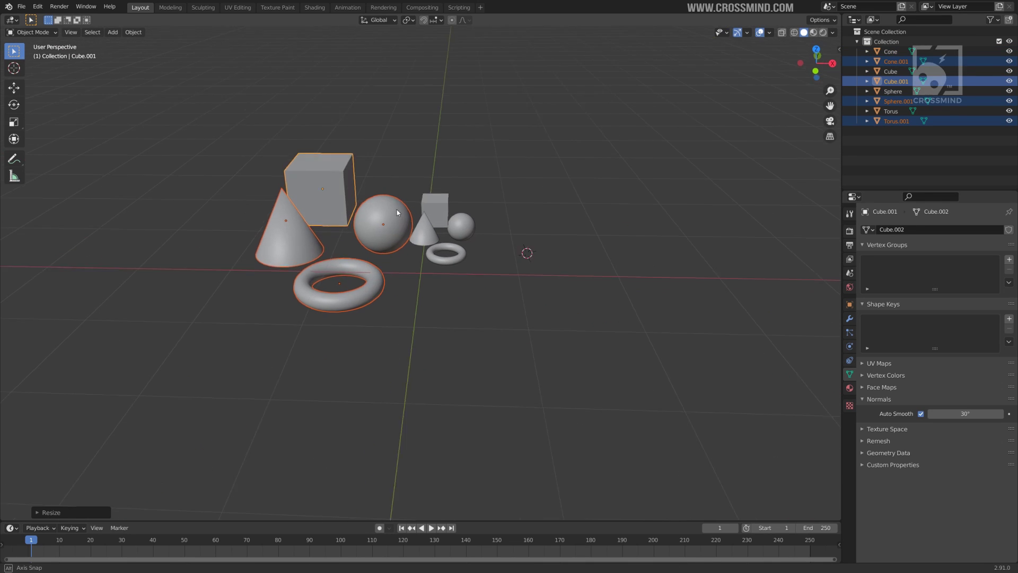
{"action": "middle_click_drag", "start_coordinate": [396, 212], "coordinate": [424, 209]}
{"action": "key", "text": "shift+d"}
{"action": "left_click", "coordinate": [518, 207]}
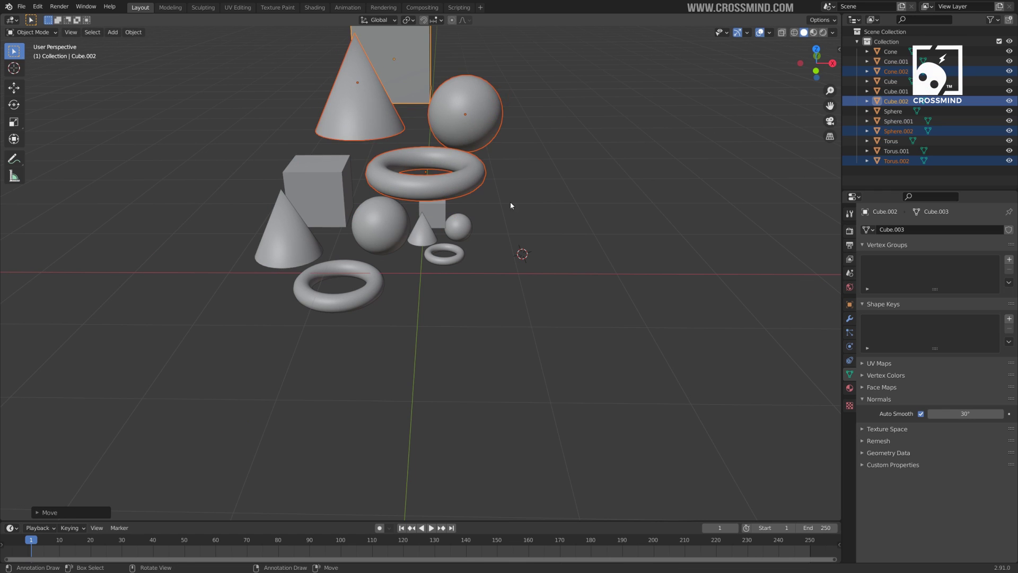
Duplicate the selected group again, shrink the copy, and position it near the smaller shapes.
{"action": "middle_click_drag", "start_coordinate": [518, 207], "coordinate": [489, 194]}
{"action": "key", "text": "shift+d"}
{"action": "left_click", "coordinate": [472, 379]}
{"action": "key", "text": "s"}
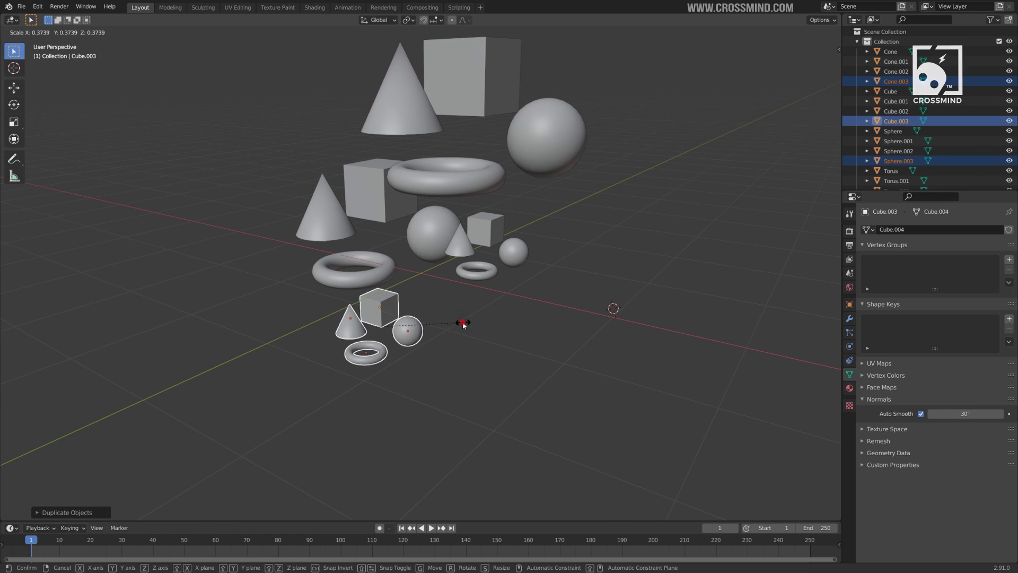
{"action": "left_click", "coordinate": [464, 322]}
{"action": "key", "text": "g"}
{"action": "left_click", "coordinate": [522, 304]}
{"action": "key", "text": "s"}
{"action": "left_click", "coordinate": [509, 290]}
Duplicate the small group twice and spread the copies around the smaller shapes.
{"action": "middle_click_drag", "start_coordinate": [508, 290], "coordinate": [498, 314]}
{"action": "key", "text": "shift+d"}
{"action": "left_click", "coordinate": [592, 296]}
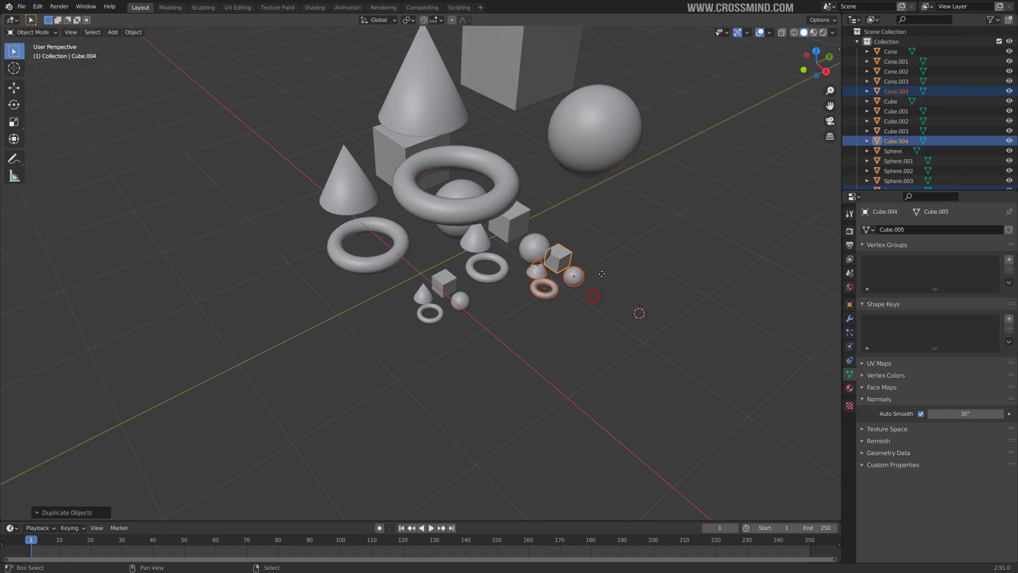
{"action": "key", "text": "shift+d"}
{"action": "left_click", "coordinate": [638, 241]}
Select a large cube, cone, sphere and torus, duplicate them to one side, and tilt the copies.
{"action": "middle_click_drag", "start_coordinate": [638, 241], "coordinate": [594, 214]}
{"action": "scroll", "coordinate": [594, 214], "scroll_direction": "down", "scroll_amount": 1}
{"action": "left_click", "coordinate": [507, 205]}
{"action": "left_click", "coordinate": [442, 216], "text": "shift"}
{"action": "left_click", "coordinate": [442, 180], "text": "shift"}
{"action": "left_click", "coordinate": [498, 162], "text": "shift"}
{"action": "key", "text": "shift+d"}
{"action": "left_click", "coordinate": [382, 188]}
{"action": "key", "text": "r"}
{"action": "left_click", "coordinate": [443, 175]}
{"action": "scroll", "coordinate": [443, 231], "scroll_direction": "up", "scroll_amount": 3}
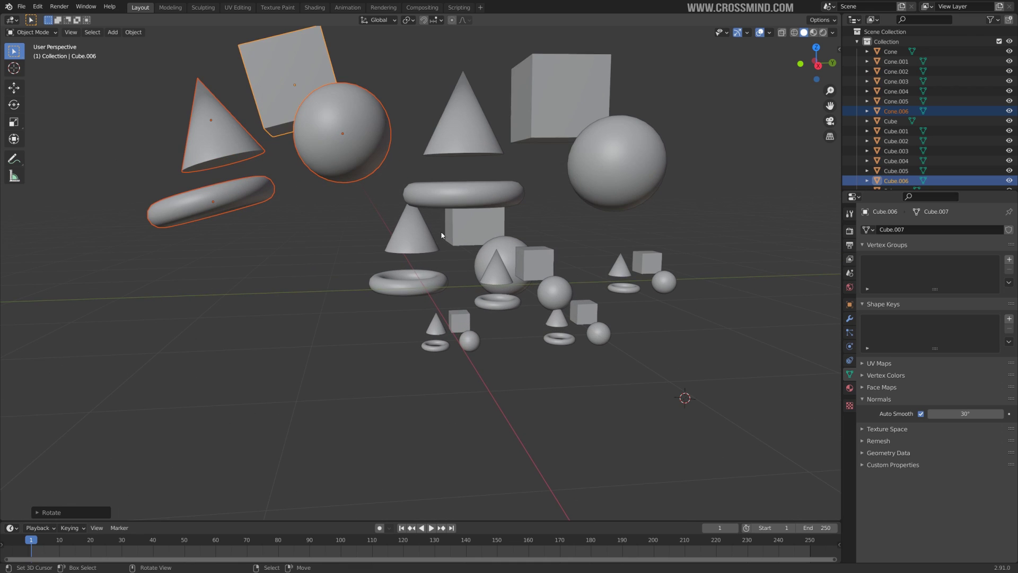
Duplicate a group of four shapes and position the copy below the tilted group.
{"action": "key", "text": "shift+d"}
{"action": "left_click", "coordinate": [453, 339]}
{"action": "middle_click_drag", "start_coordinate": [453, 338], "coordinate": [536, 304]}
{"action": "scroll", "coordinate": [533, 342], "scroll_direction": "up", "scroll_amount": 1}
{"action": "key", "text": "g"}
{"action": "left_click", "coordinate": [471, 312]}
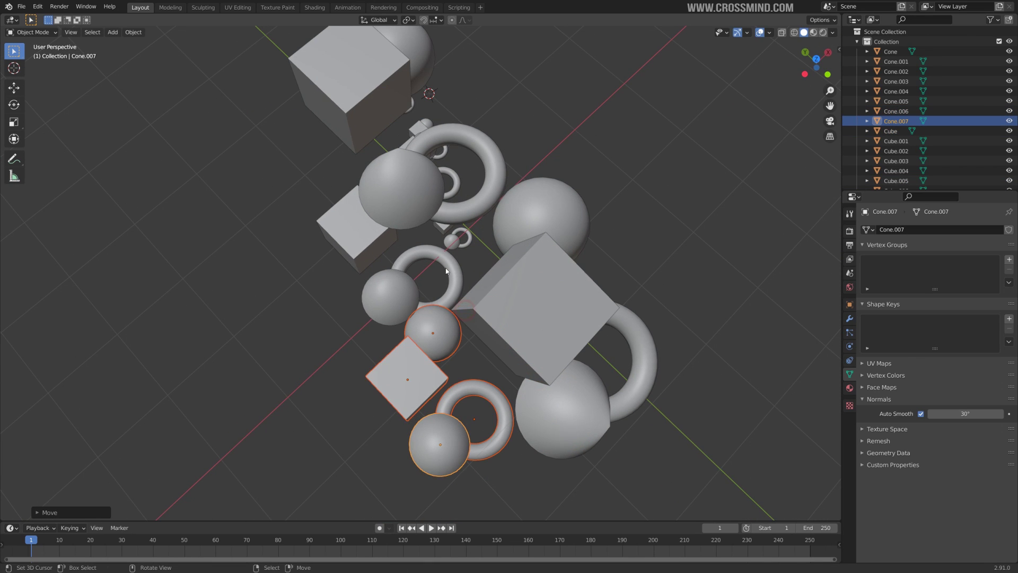
Duplicate the whole set of shapes in the top view, offset the copy beside the originals, and select everything.
{"action": "right_click", "coordinate": [450, 268]}
{"action": "middle_click_drag", "start_coordinate": [450, 267], "coordinate": [513, 227]}
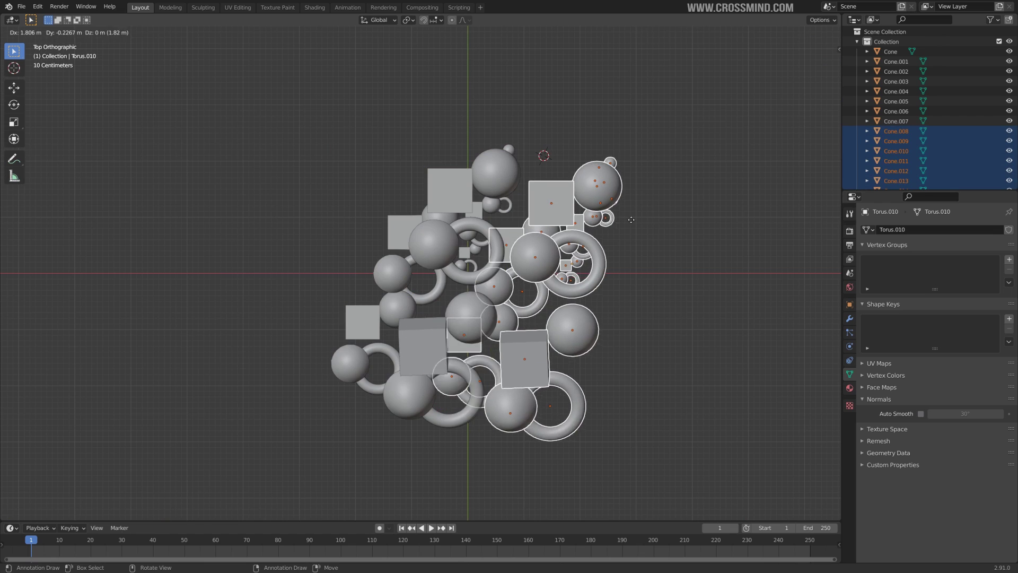
{"action": "left_click", "coordinate": [583, 297]}
{"action": "middle_click_drag", "start_coordinate": [583, 297], "coordinate": [522, 279], "text": "shift"}
{"action": "key", "text": "b"}
{"action": "left_click_drag", "start_coordinate": [273, 118], "coordinate": [616, 376]}
{"action": "key", "text": "a"}
{"action": "middle_click_drag", "start_coordinate": [617, 375], "coordinate": [596, 257]}
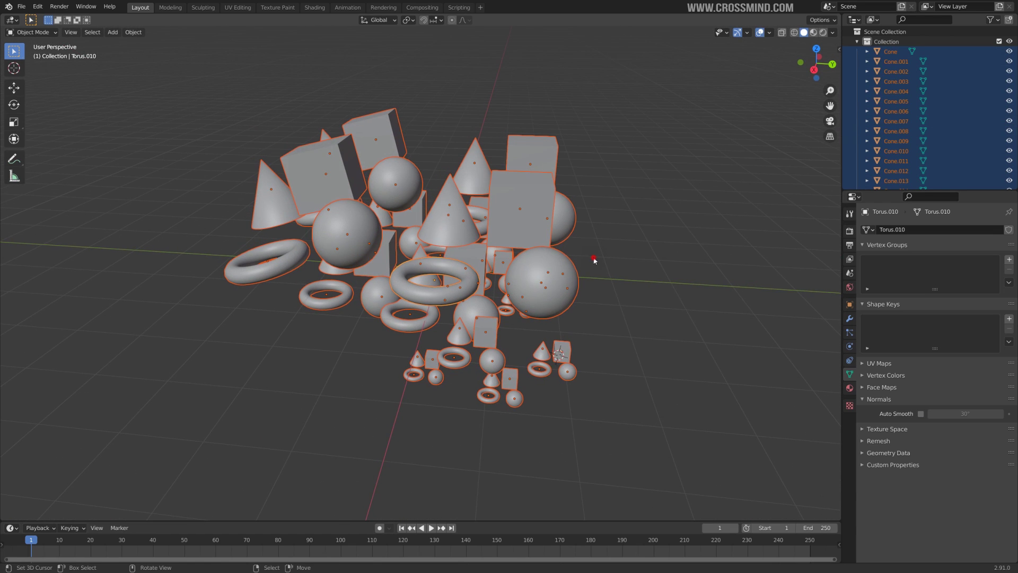
Add a plane at the world origin and scale it up into a large floor extending well past the shapes.
{"action": "key", "text": "shift+a"}
{"action": "key", "text": "g"}
{"action": "left_click", "coordinate": [660, 202]}
{"action": "middle_click_drag", "start_coordinate": [492, 252], "coordinate": [510, 262]}
{"action": "key", "text": "shift+a"}
{"action": "left_click", "coordinate": [541, 261]}
{"action": "key", "text": "s"}
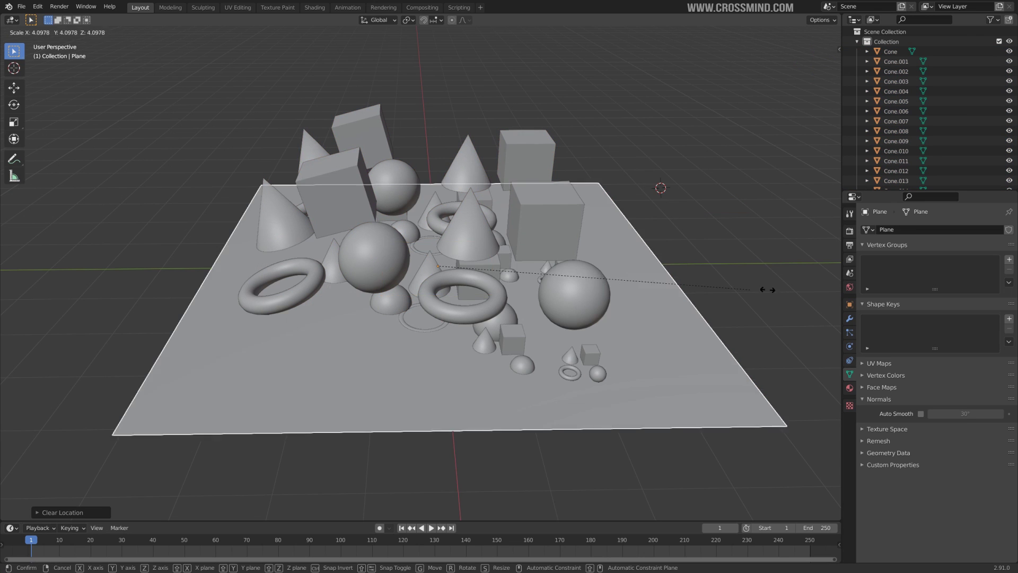
{"action": "left_click", "coordinate": [80, 288]}
{"action": "scroll", "coordinate": [477, 255], "scroll_direction": "down", "scroll_amount": 2}
{"action": "middle_click_drag", "start_coordinate": [477, 254], "coordinate": [514, 278]}
{"action": "scroll", "coordinate": [518, 271], "scroll_direction": "up", "scroll_amount": 2}
{"action": "key", "text": "s"}
{"action": "left_click", "coordinate": [513, 263]}
{"action": "scroll", "coordinate": [514, 278], "scroll_direction": "up", "scroll_amount": 1}
Give the floor plane Rigid Body physics with type Passive and collision shape Convex Hull.
{"action": "left_click", "coordinate": [850, 319]}
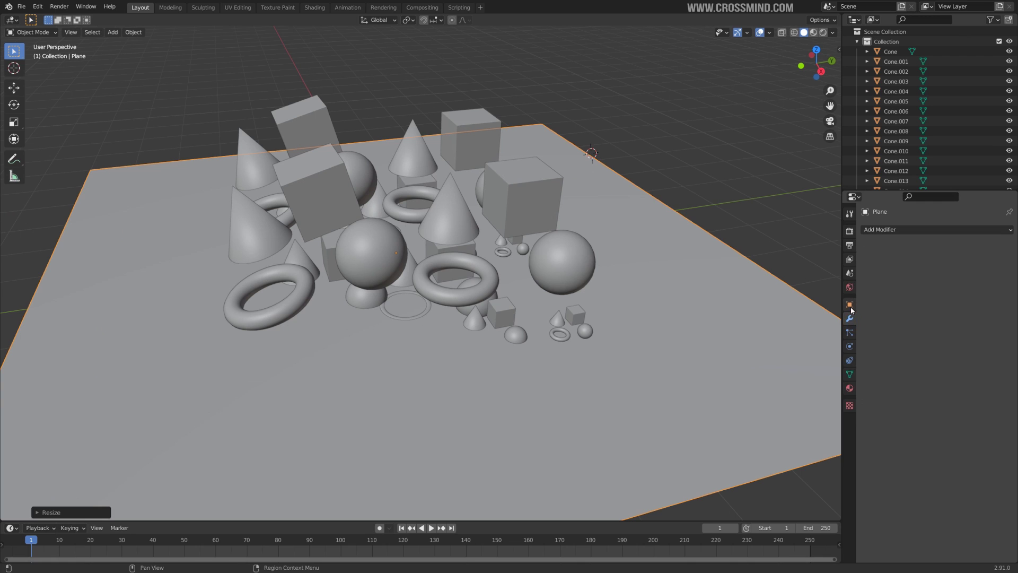
{"action": "left_click", "coordinate": [849, 346]}
{"action": "middle_click_drag", "start_coordinate": [561, 297], "coordinate": [614, 269]}
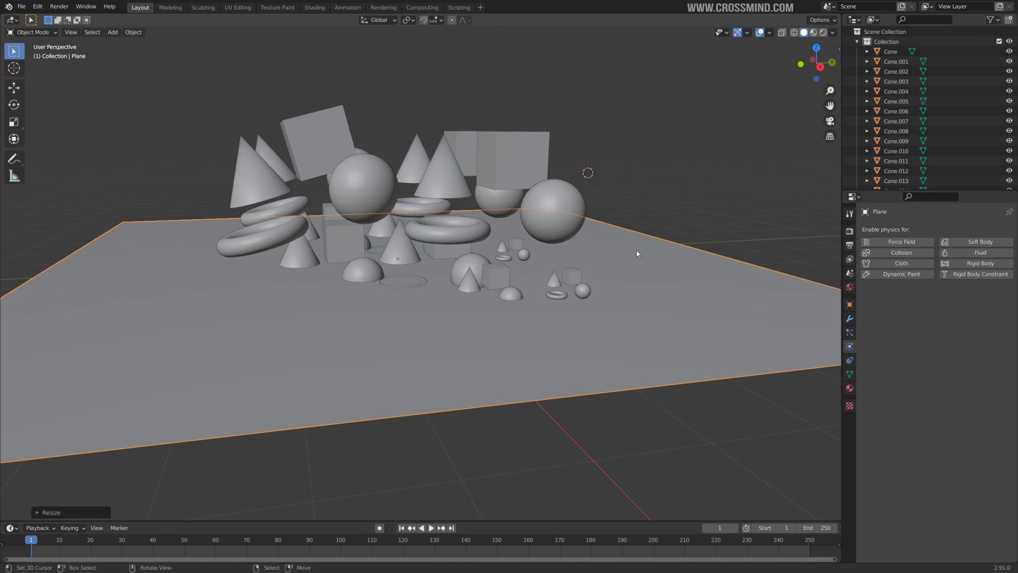
{"action": "left_click", "coordinate": [976, 264]}
{"action": "left_click", "coordinate": [957, 305]}
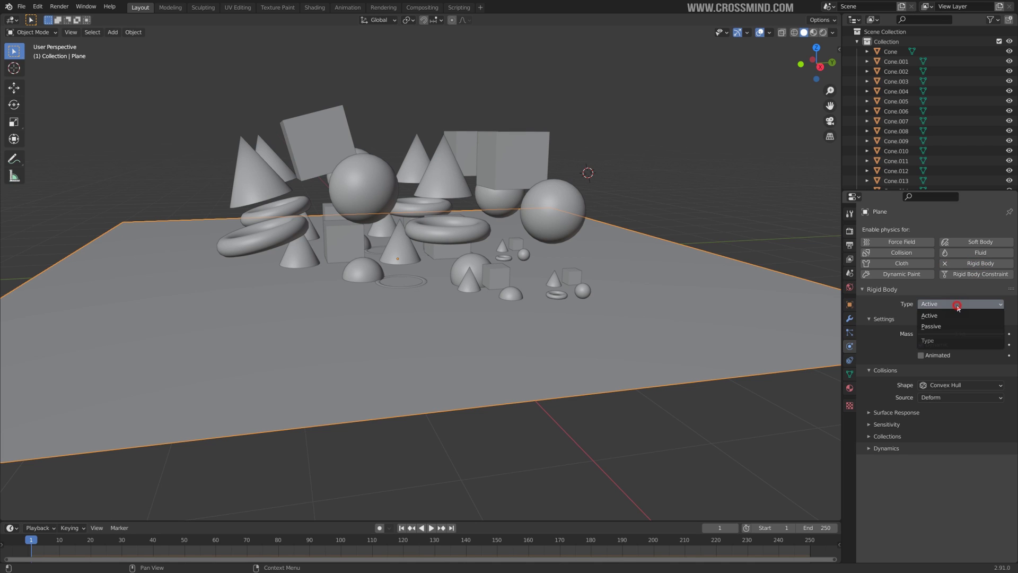
{"action": "left_click", "coordinate": [945, 326]}
{"action": "middle_click_drag", "start_coordinate": [712, 312], "coordinate": [721, 301]}
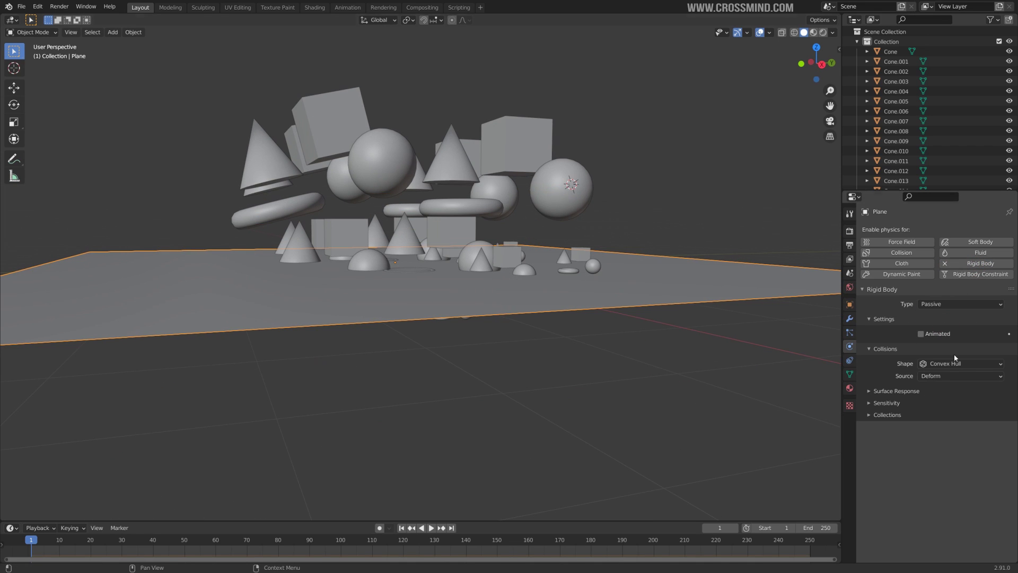
{"action": "left_click", "coordinate": [947, 363]}
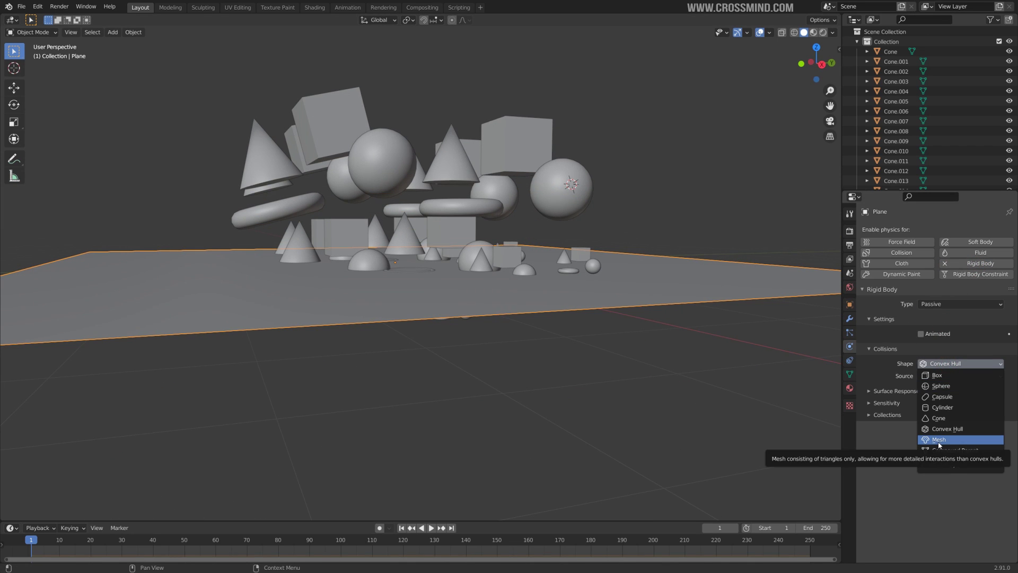
{"action": "left_click", "coordinate": [929, 427]}
{"action": "middle_click_drag", "start_coordinate": [584, 262], "coordinate": [575, 256]}
{"action": "middle_click_drag", "start_coordinate": [517, 244], "coordinate": [582, 275]}
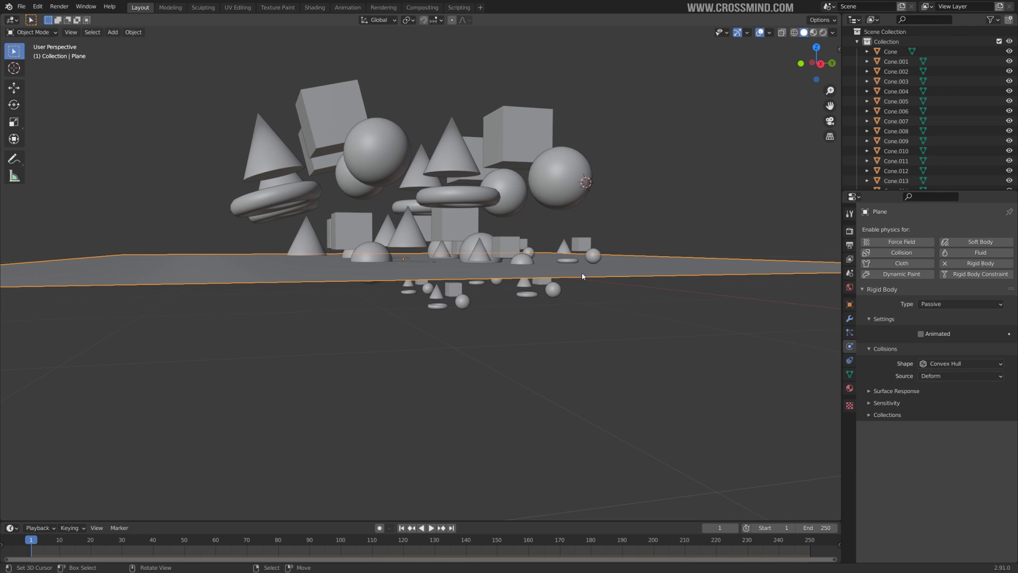
Select all the shapes without the floor and raise them along the Z axis until they clear the plane.
{"action": "key", "text": "b"}
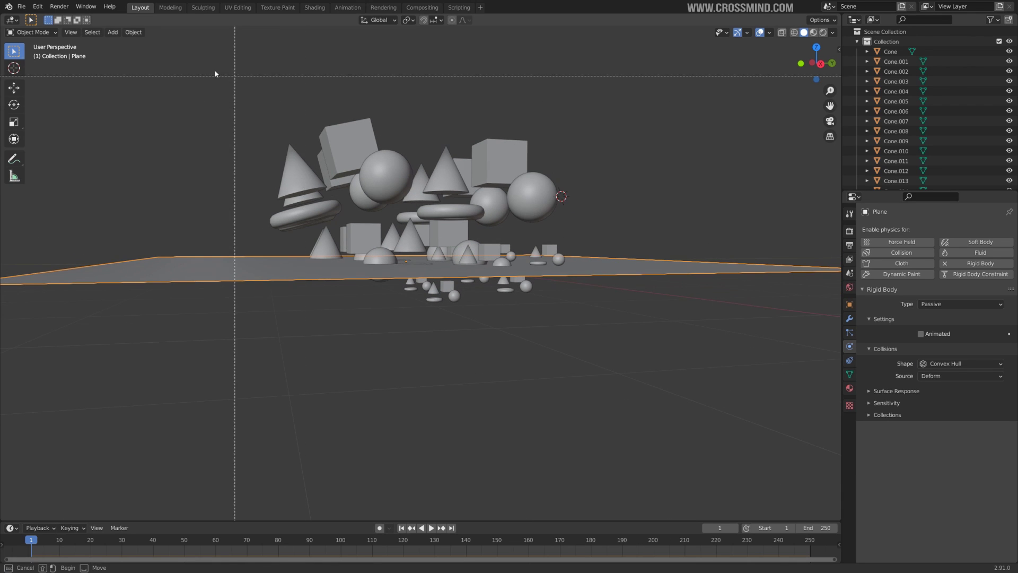
{"action": "left_click_drag", "start_coordinate": [216, 73], "coordinate": [641, 318]}
{"action": "right_click", "coordinate": [638, 272], "text": "shift"}
{"action": "middle_click_drag", "start_coordinate": [557, 207], "coordinate": [568, 231]}
{"action": "key", "text": "g"}
{"action": "key", "text": "z"}
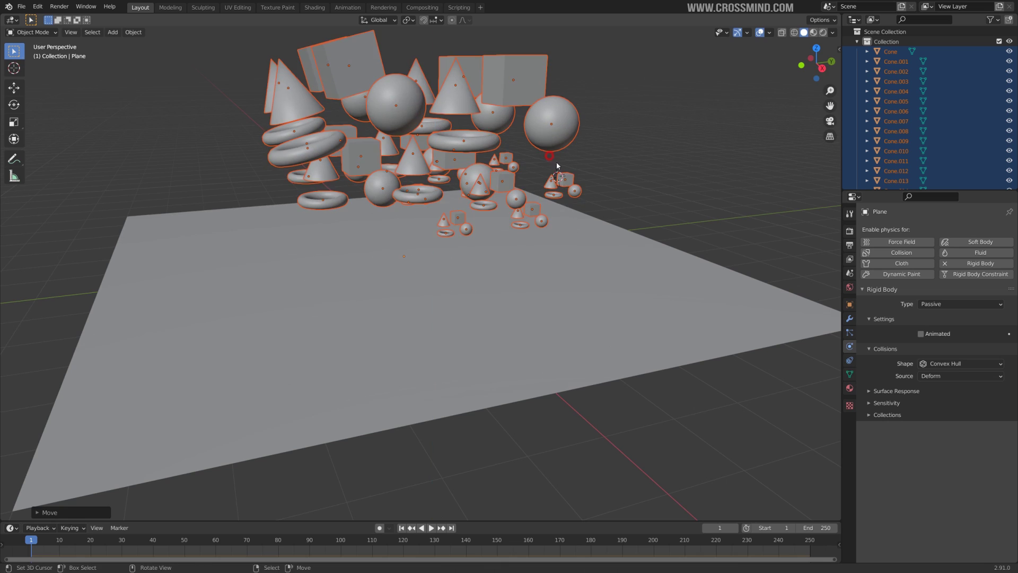
{"action": "left_click", "coordinate": [551, 159]}
{"action": "middle_click_drag", "start_coordinate": [551, 159], "coordinate": [531, 142]}
{"action": "middle_click_drag", "start_coordinate": [579, 190], "coordinate": [639, 269], "text": "shift"}
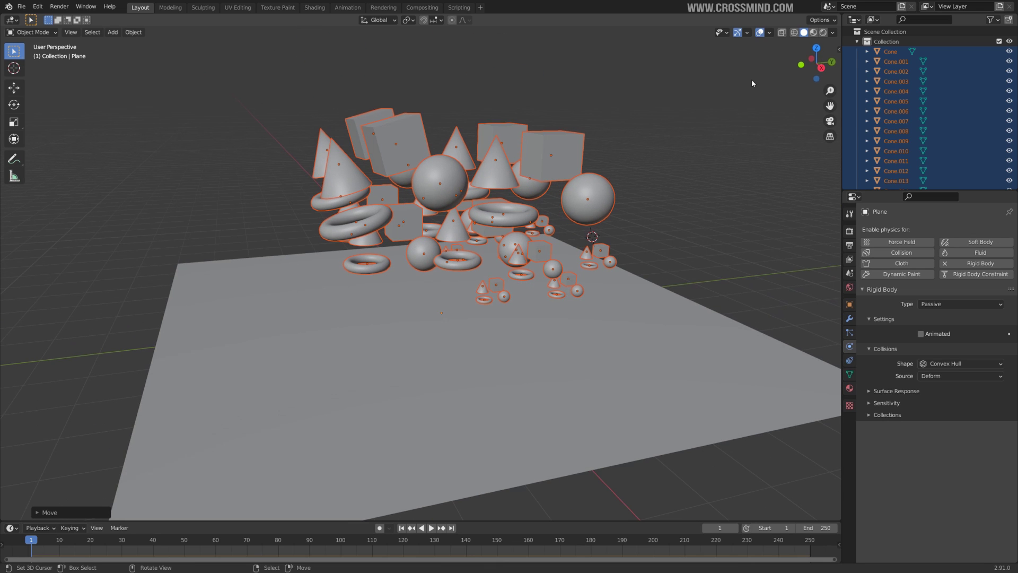
Enable the Screencast Keys display in the viewport and hide the sidebar.
{"action": "left_click", "coordinate": [838, 49]}
{"action": "left_click", "coordinate": [836, 148]}
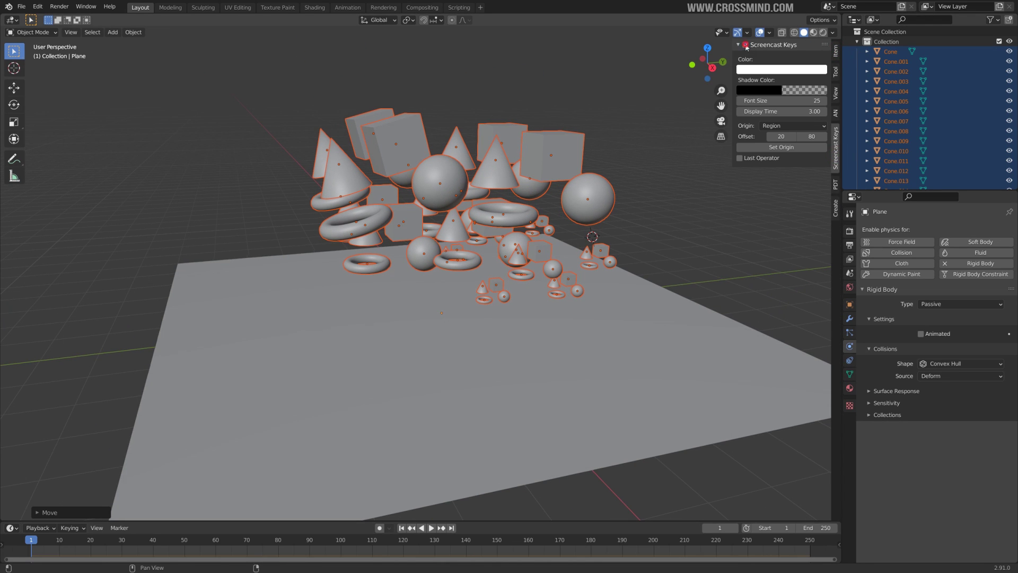
{"action": "middle_click_drag", "start_coordinate": [637, 135], "coordinate": [685, 149]}
{"action": "key", "text": "n"}
{"action": "key", "text": "n"}
{"action": "key", "text": "n"}
{"action": "middle_click_drag", "start_coordinate": [685, 149], "coordinate": [666, 155], "text": "shift"}
Add active rigid bodies to all the selected shapes above the floor.
{"action": "middle_click_drag", "start_coordinate": [665, 155], "coordinate": [623, 169]}
{"action": "middle_click_drag", "start_coordinate": [555, 203], "coordinate": [551, 185]}
{"action": "left_click", "coordinate": [133, 32]}
{"action": "mouse_move", "coordinate": [192, 279]}
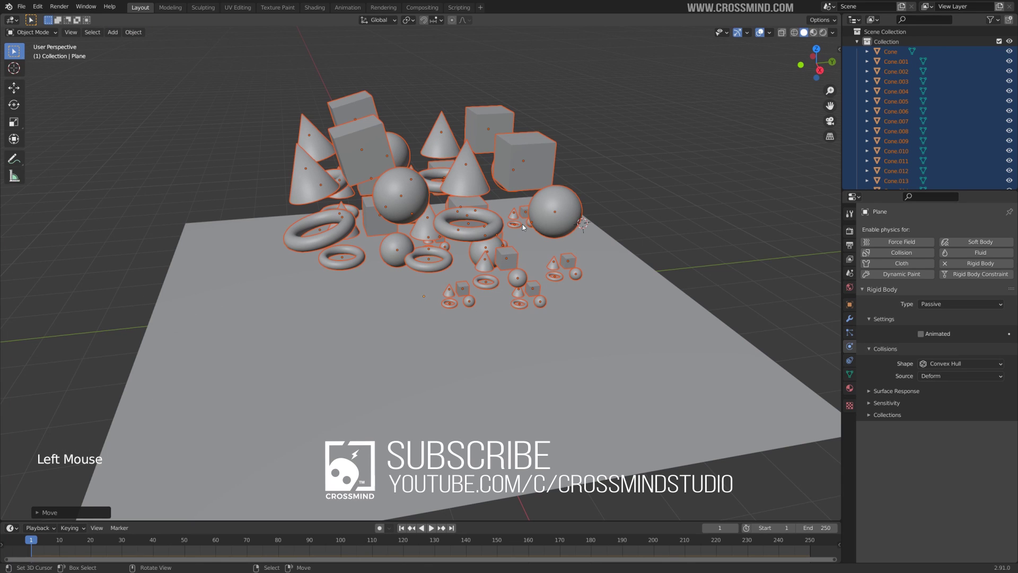
{"action": "middle_click_drag", "start_coordinate": [382, 98], "coordinate": [398, 89]}
{"action": "left_click", "coordinate": [133, 32]}
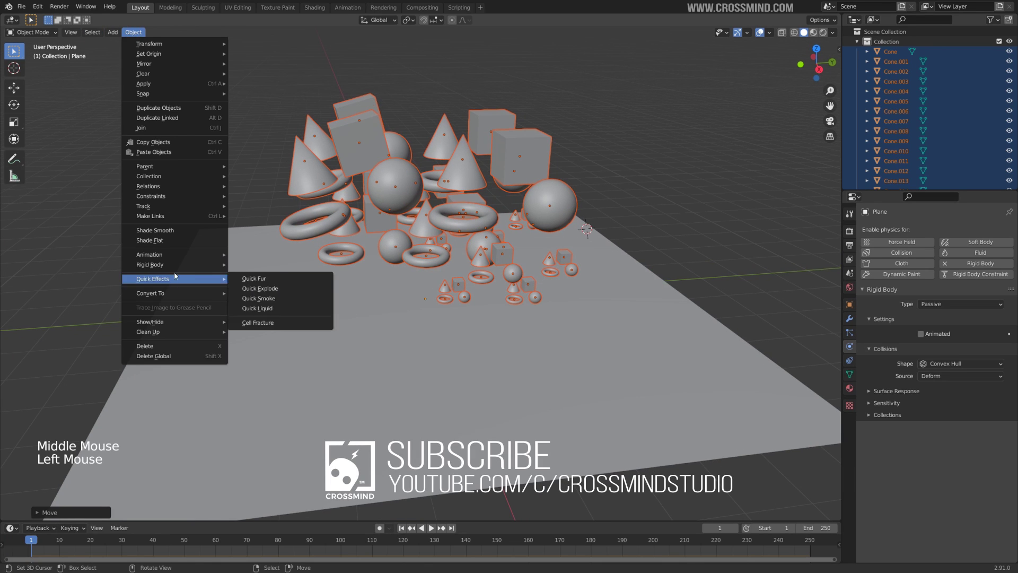
{"action": "mouse_move", "coordinate": [176, 271]}
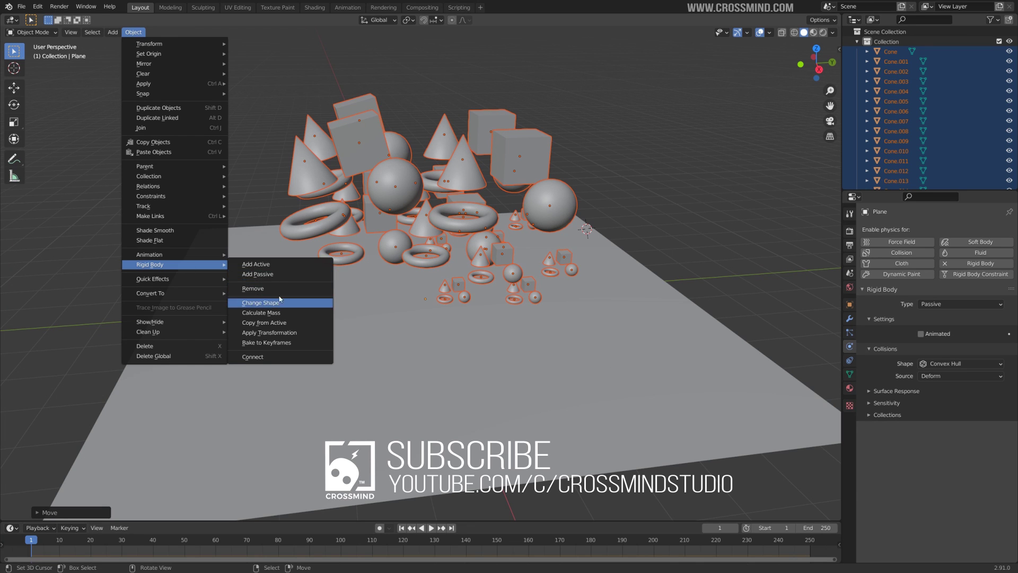
{"action": "left_click", "coordinate": [256, 264]}
Play the rigid body simulation from the first frame and watch the shapes fall onto the floor.
{"action": "middle_click_drag", "start_coordinate": [466, 276], "coordinate": [457, 217], "text": "shift"}
{"action": "left_click", "coordinate": [402, 528]}
{"action": "middle_click_drag", "start_coordinate": [450, 418], "coordinate": [455, 382]}
{"action": "key", "text": "shift+space"}
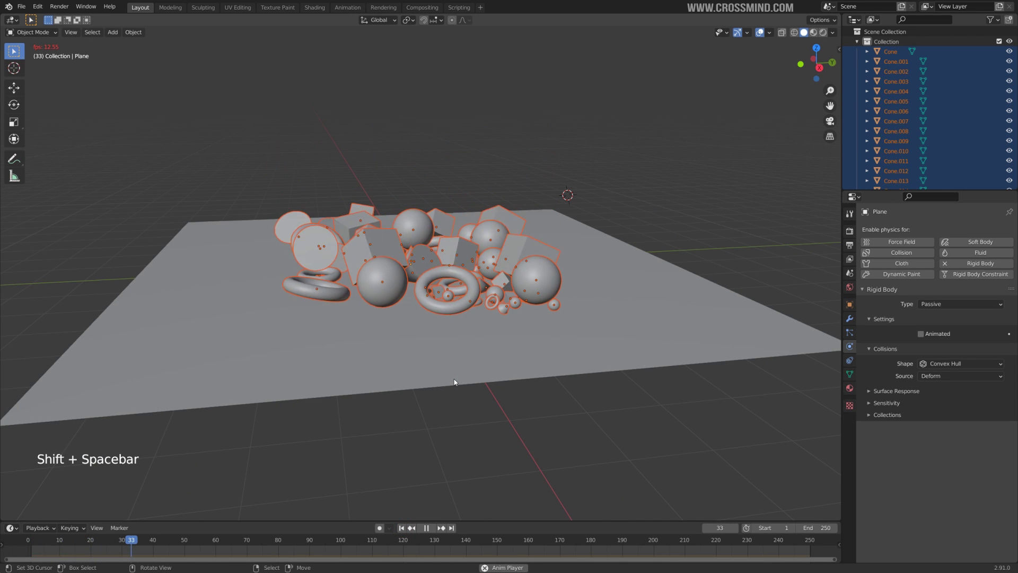
{"action": "key", "text": "shift+space"}
{"action": "middle_click_drag", "start_coordinate": [511, 276], "coordinate": [520, 314]}
{"action": "key", "text": "shift+space"}
{"action": "key", "text": "shift+space"}
{"action": "key", "text": "shift+space"}
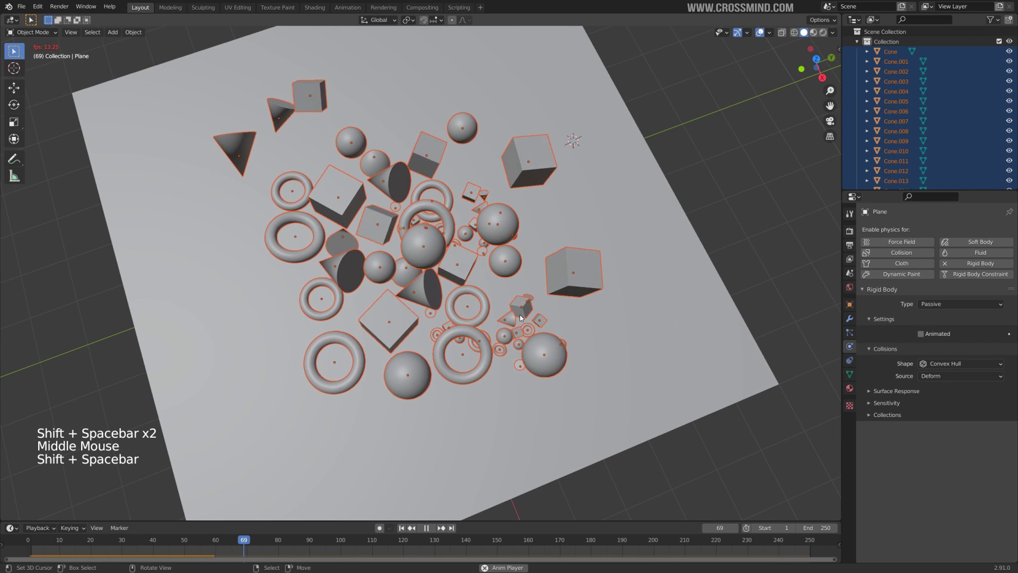
Continue playing the rigid body simulation and examine from above how the fallen shapes settle on the floor.
{"action": "key", "text": "shift+space"}
{"action": "middle_click_drag", "start_coordinate": [504, 325], "coordinate": [402, 374]}
{"action": "key", "text": "shift+space"}
{"action": "key", "text": "shift+space"}
{"action": "scroll", "coordinate": [523, 316], "scroll_direction": "down", "scroll_amount": 3}
{"action": "scroll", "coordinate": [503, 323], "scroll_direction": "up", "scroll_amount": 2}
{"action": "key", "text": "shift+space"}
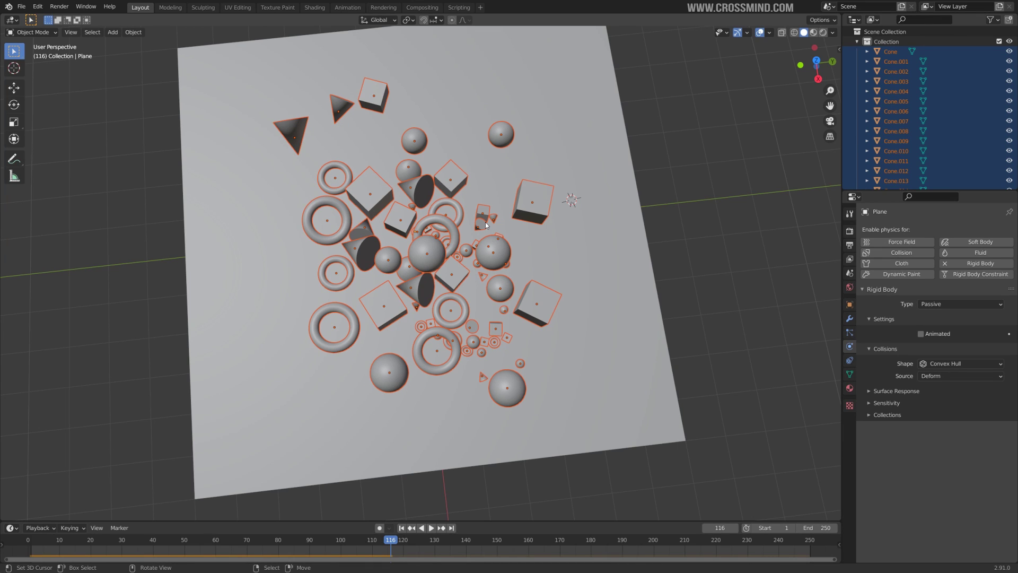
Add a Force-type force field at the 3D cursor, set its strength to -500, and play the simulation.
{"action": "left_click", "coordinate": [448, 390]}
{"action": "key", "text": "shift+a"}
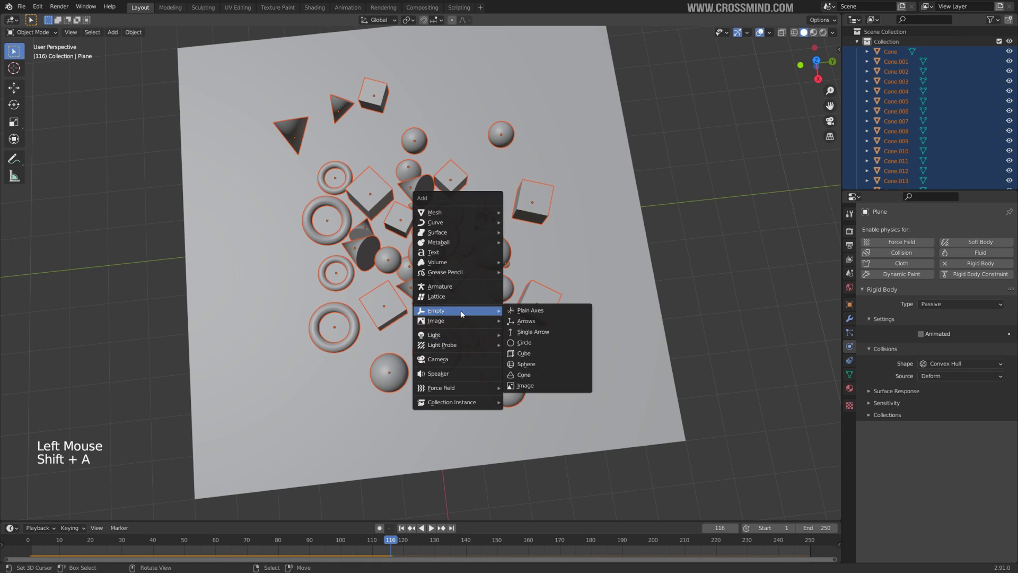
{"action": "left_click", "coordinate": [455, 386]}
{"action": "left_click", "coordinate": [565, 391]}
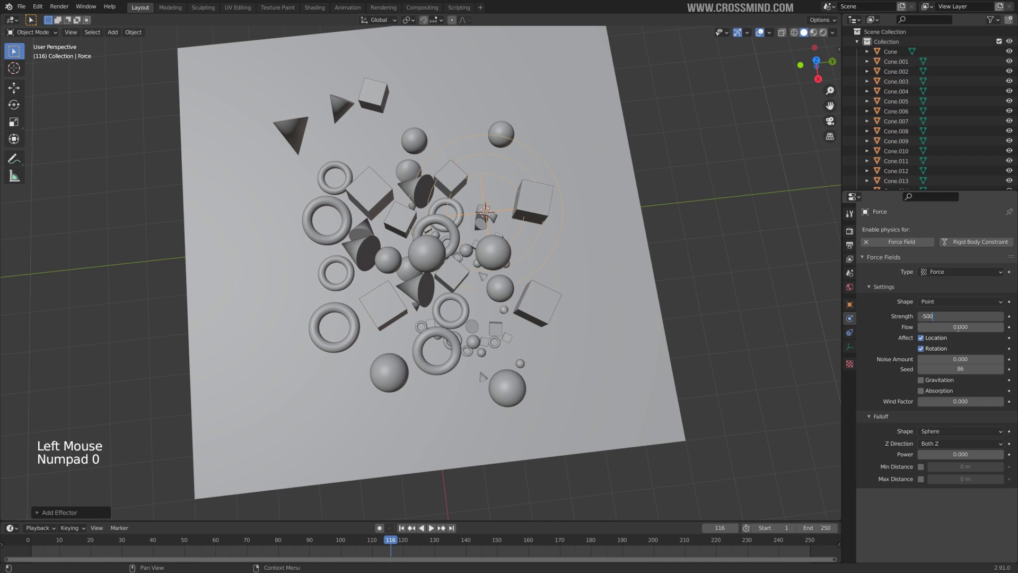
{"action": "middle_click_drag", "start_coordinate": [493, 324], "coordinate": [507, 330]}
{"action": "key", "text": "shift+space"}
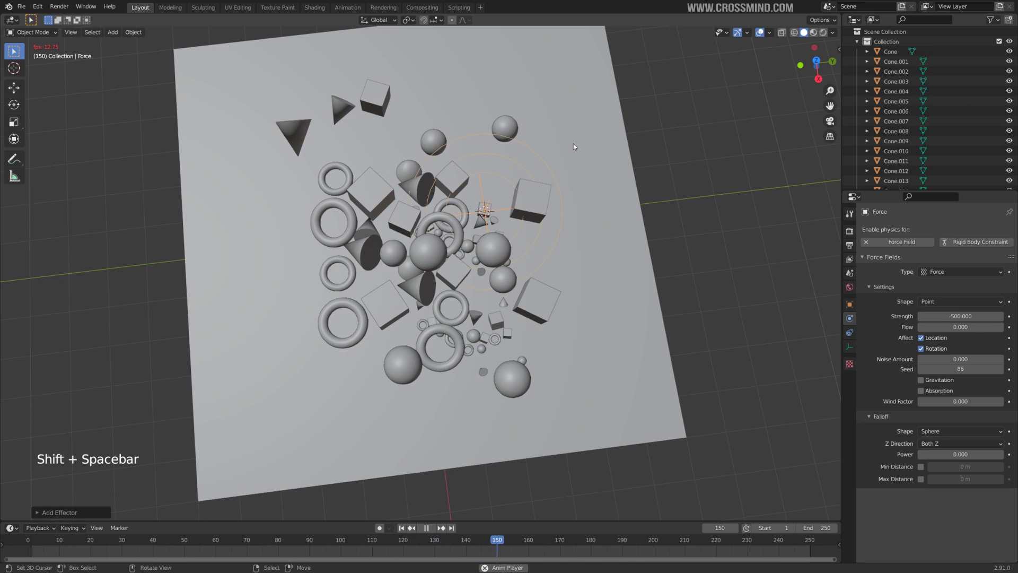
{"action": "key", "text": "shift+space"}
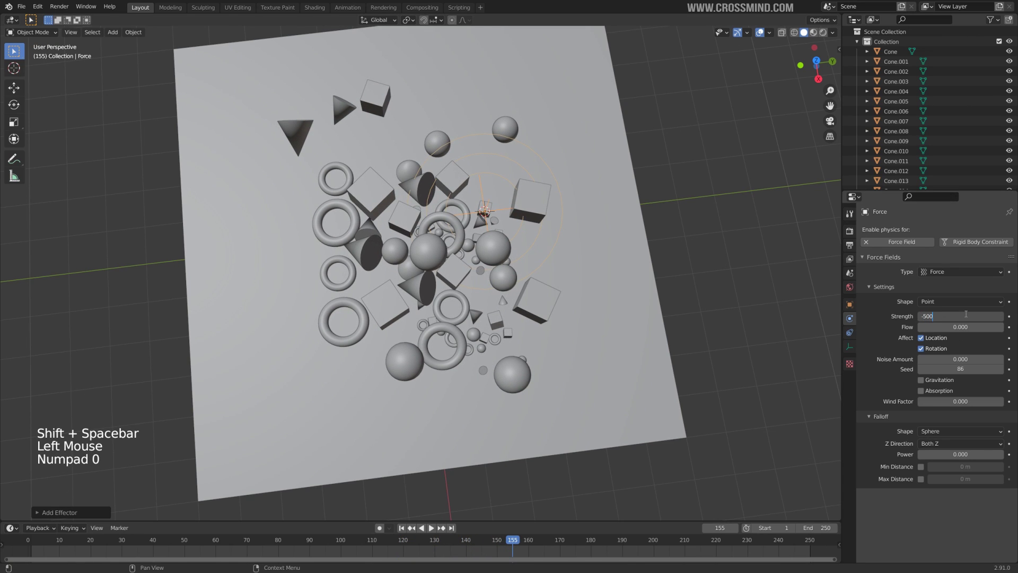
Try the force field with a strength of -5000 in the running simulation, and delete the field.
{"action": "middle_click_drag", "start_coordinate": [392, 300], "coordinate": [393, 295]}
{"action": "key", "text": "shift+space"}
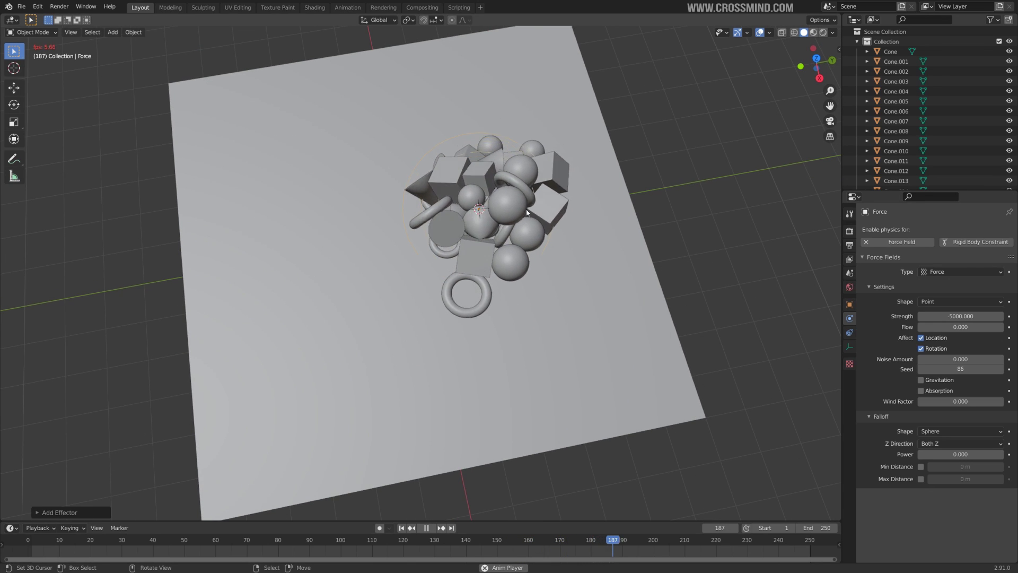
{"action": "key", "text": "shift+space"}
{"action": "middle_click_drag", "start_coordinate": [539, 252], "coordinate": [576, 297]}
{"action": "key", "text": "shift+space"}
{"action": "key", "text": "shift+space"}
{"action": "key", "text": "shift+space"}
{"action": "key", "text": "Delete"}
Return the timeline to the first frame and add a particle system to the floor plane.
{"action": "left_click", "coordinate": [401, 528]}
{"action": "middle_click_drag", "start_coordinate": [478, 318], "coordinate": [578, 285]}
{"action": "key", "text": "KP_7"}
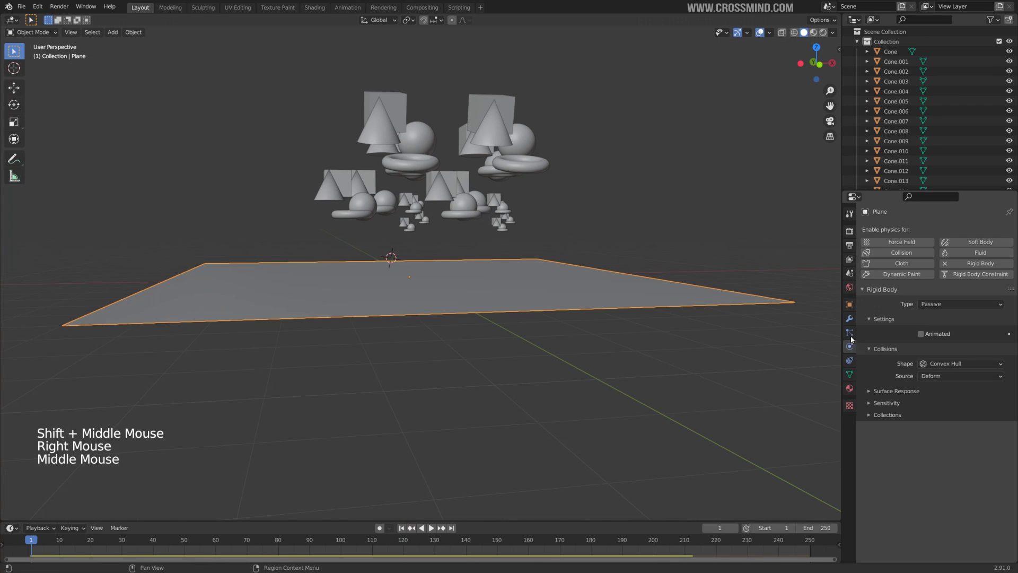
{"action": "left_click", "coordinate": [850, 334]}
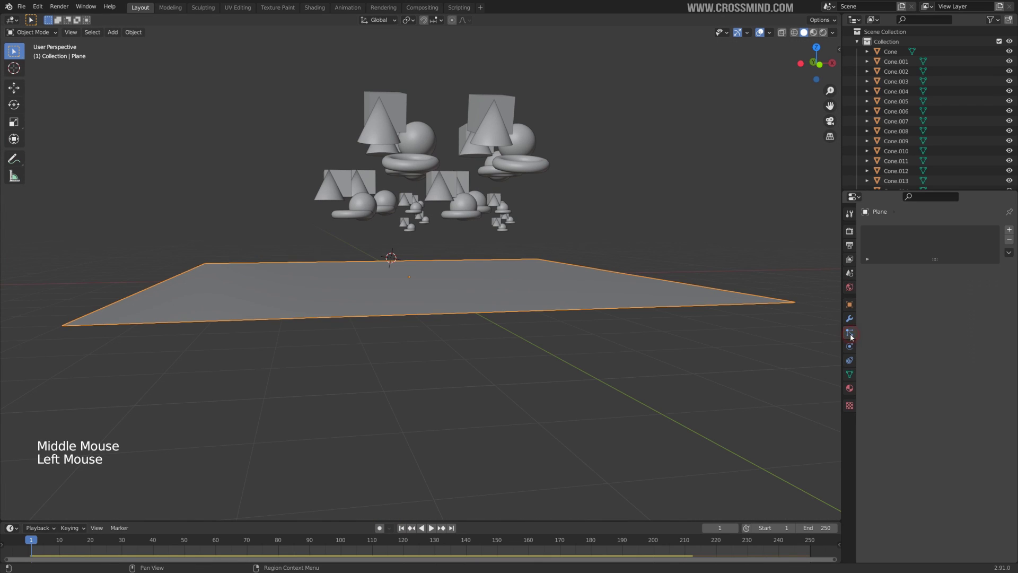
{"action": "left_click", "coordinate": [1008, 238]}
{"action": "middle_click_drag", "start_coordinate": [817, 270], "coordinate": [525, 282]}
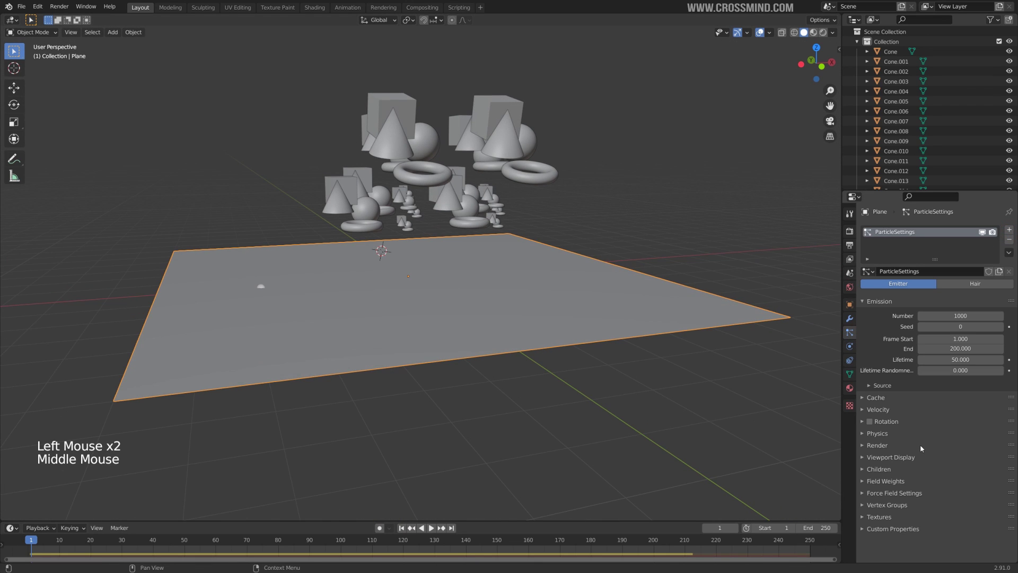
Set the particle system's physics type to None and the particle lifetime to 10 frames.
{"action": "left_click", "coordinate": [884, 434]}
{"action": "scroll", "coordinate": [890, 436], "scroll_direction": "down", "scroll_amount": 3}
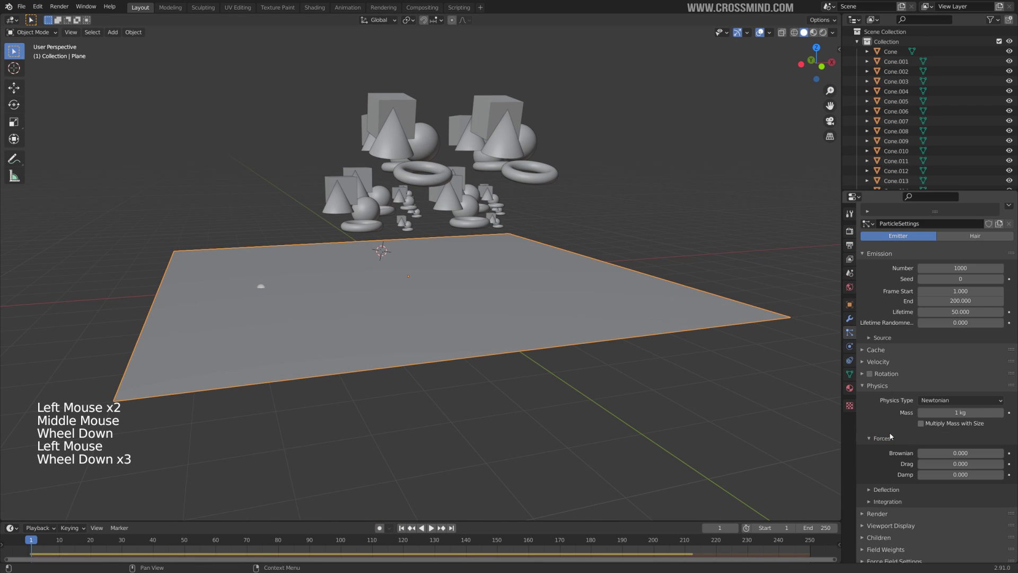
{"action": "left_click", "coordinate": [933, 402]}
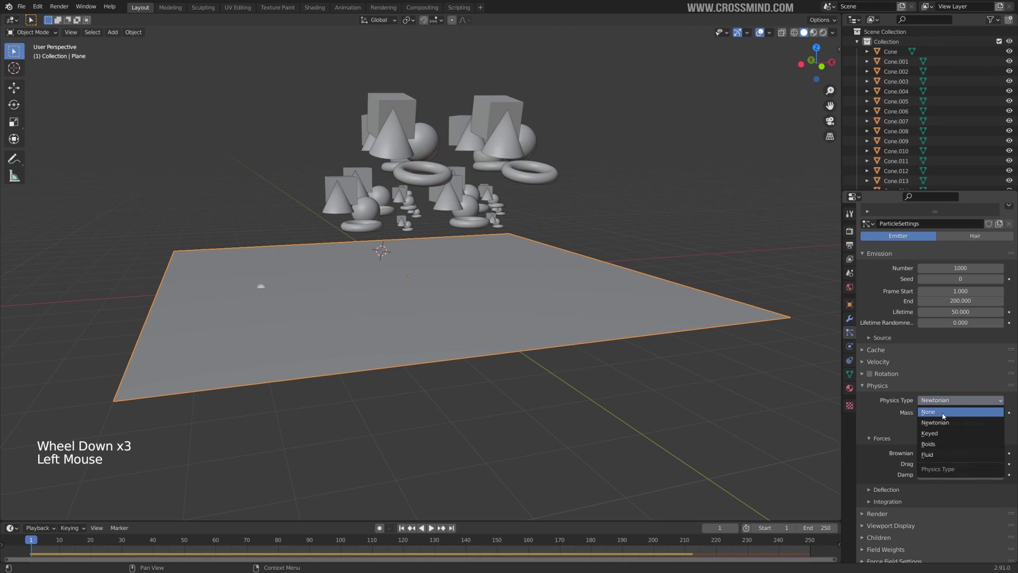
{"action": "left_click", "coordinate": [942, 414]}
{"action": "middle_click_drag", "start_coordinate": [782, 363], "coordinate": [800, 370]}
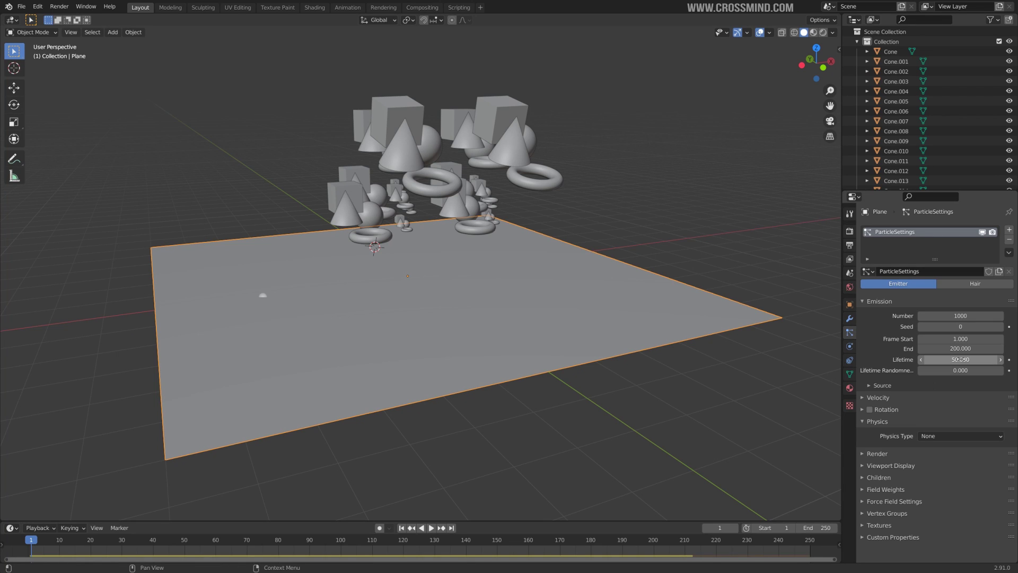
{"action": "middle_click_drag", "start_coordinate": [573, 302], "coordinate": [811, 351]}
Play the particle emission briefly and switch the viewport to wireframe display to see the particles.
{"action": "key", "text": "shift+space"}
{"action": "key", "text": "shift+space"}
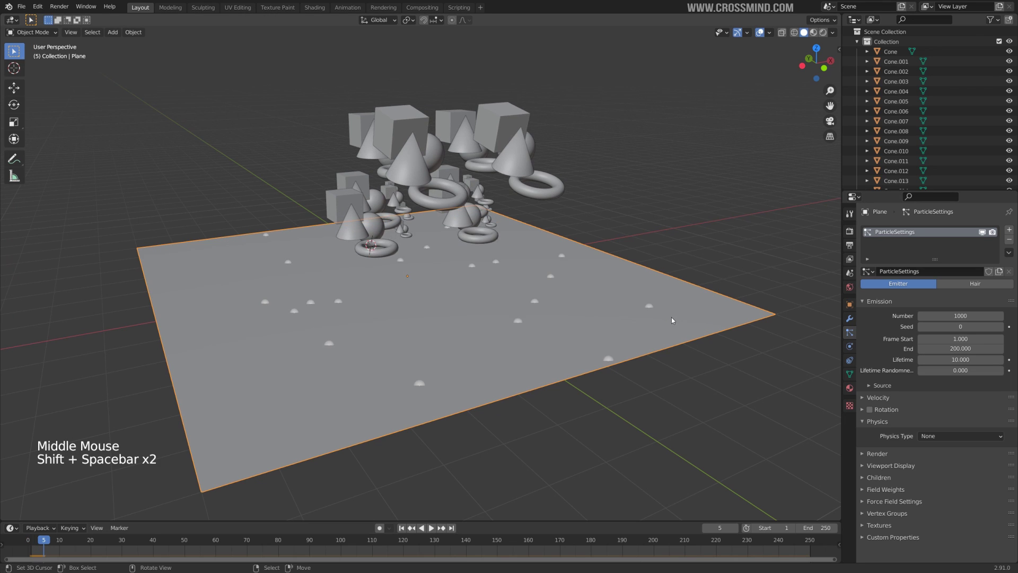
{"action": "middle_click_drag", "start_coordinate": [701, 322], "coordinate": [659, 311]}
{"action": "key", "text": "z"}
{"action": "scroll", "coordinate": [595, 322], "scroll_direction": "up", "scroll_amount": 2}
{"action": "key", "text": "shift+space"}
{"action": "key", "text": "shift+space"}
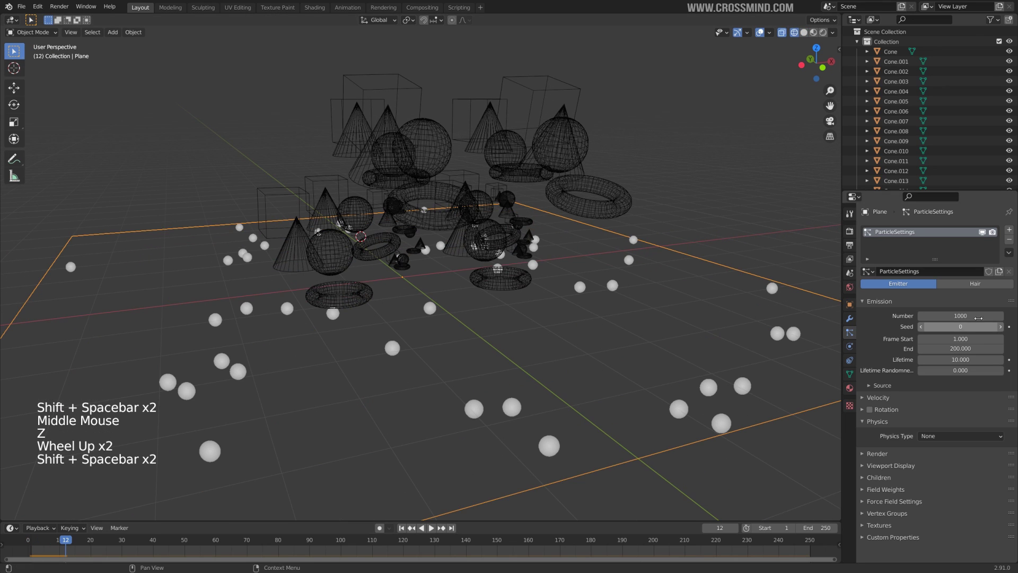
Set the number of emitted particles to 500.
{"action": "left_click", "coordinate": [979, 315]}
{"action": "key", "text": "Return"}
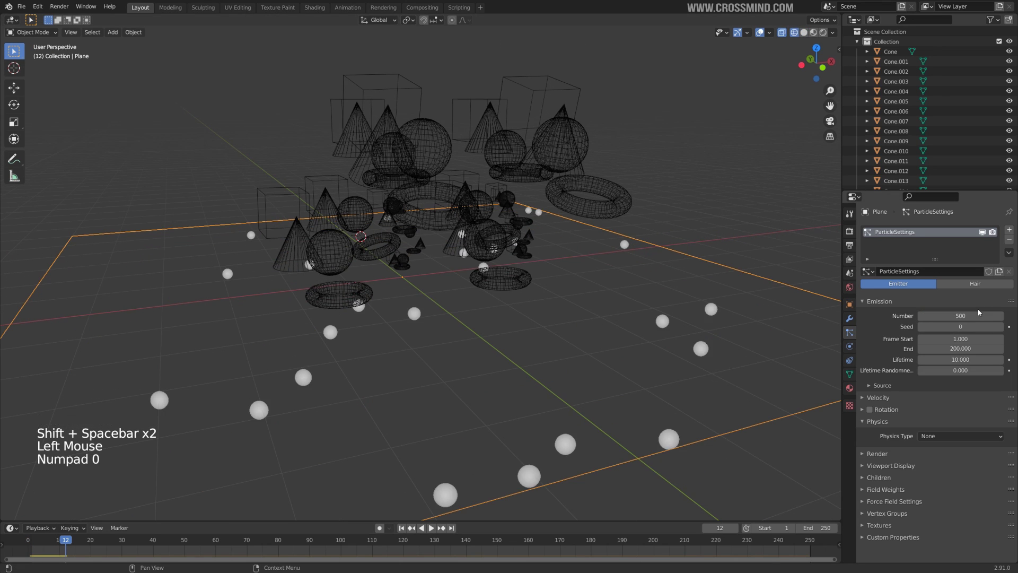
{"action": "scroll", "coordinate": [581, 450], "scroll_direction": "down", "scroll_amount": 2}
Set the particle number to 100 and play the simulation from the first frame.
{"action": "left_click", "coordinate": [401, 528]}
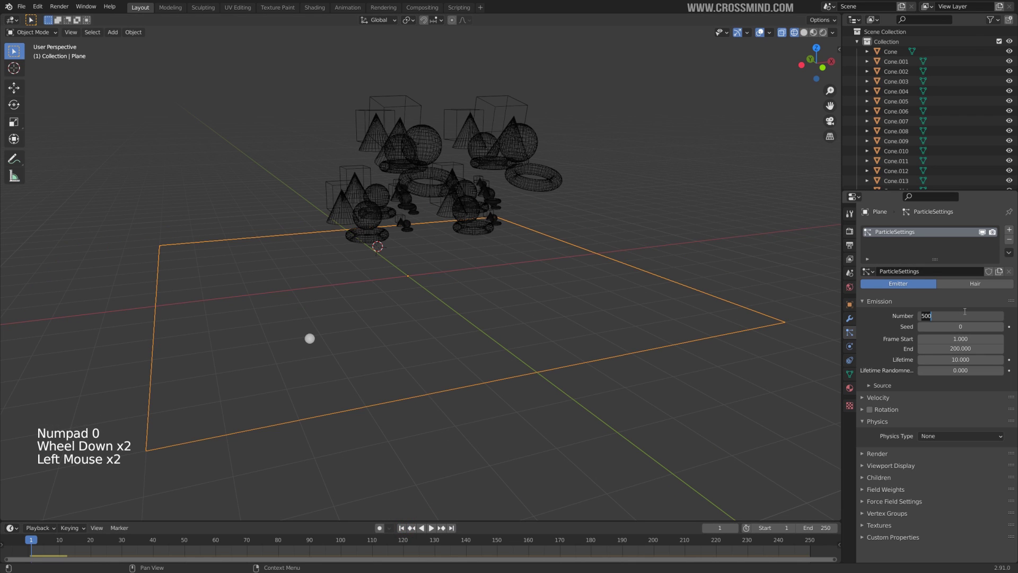
{"action": "middle_click_drag", "start_coordinate": [546, 318], "coordinate": [523, 313]}
{"action": "key", "text": "shift+space"}
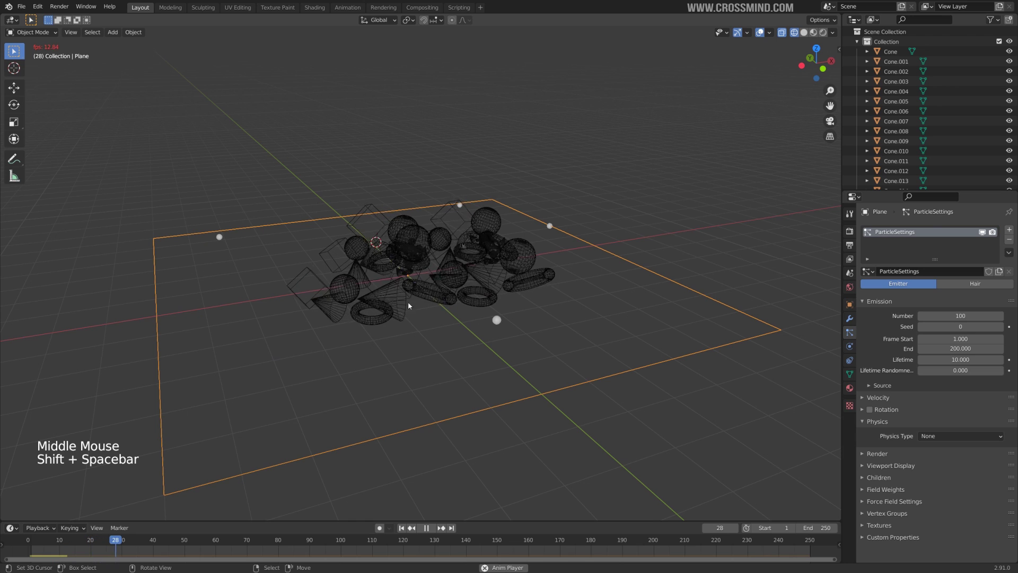
{"action": "key", "text": "shift+space"}
{"action": "middle_click_drag", "start_coordinate": [443, 210], "coordinate": [436, 245]}
{"action": "key", "text": "shift+space"}
{"action": "key", "text": "shift+space"}
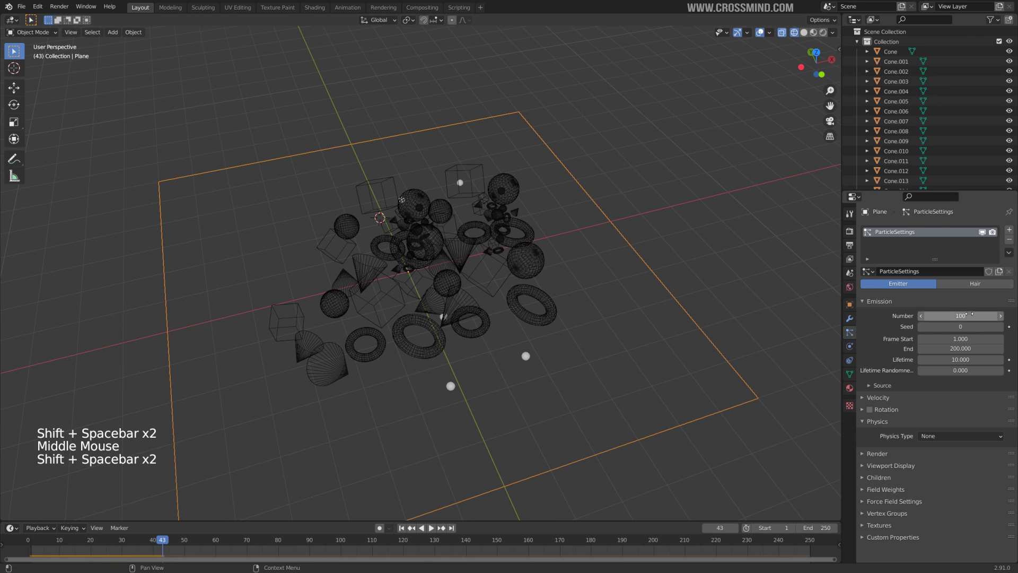
Set the number of emitted particles to 70 and return the timeline to the first frame.
{"action": "left_click", "coordinate": [970, 313]}
{"action": "middle_click_drag", "start_coordinate": [419, 409], "coordinate": [423, 438]}
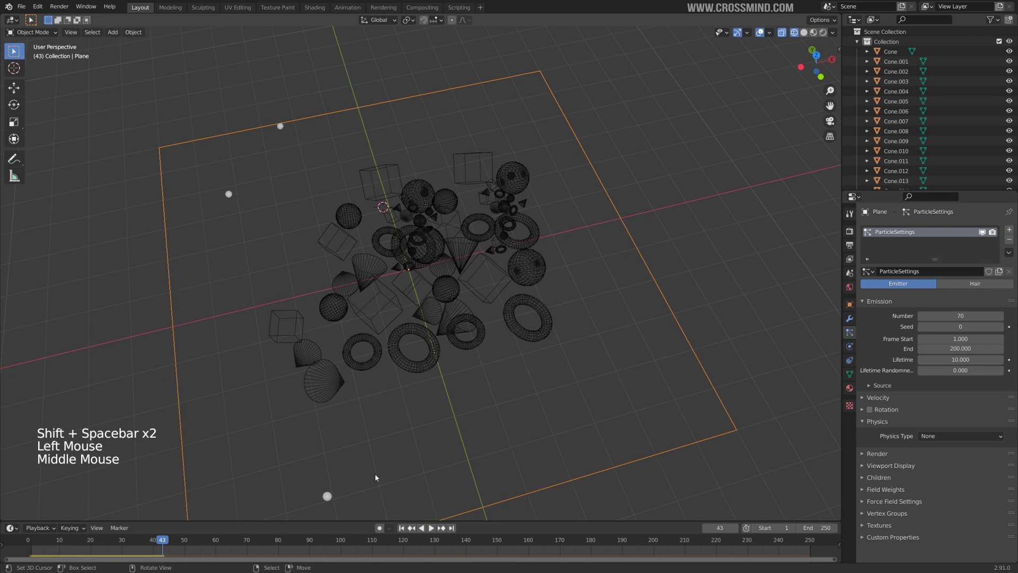
{"action": "left_click", "coordinate": [401, 528]}
Open the particle system's Force Field Settings.
{"action": "scroll", "coordinate": [971, 455], "scroll_direction": "down", "scroll_amount": 5}
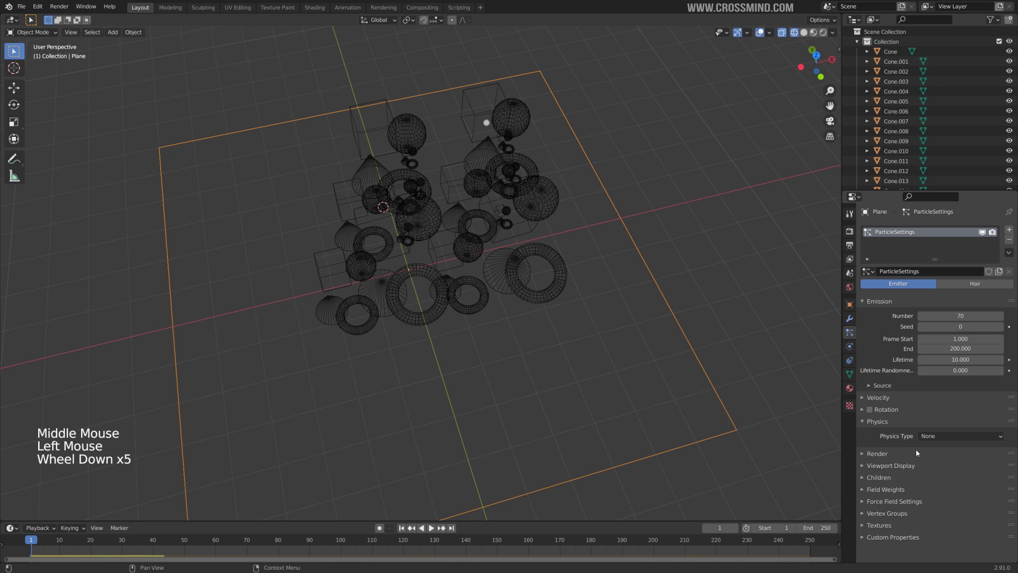
{"action": "left_click", "coordinate": [894, 490]}
{"action": "scroll", "coordinate": [907, 472], "scroll_direction": "down", "scroll_amount": 6}
{"action": "left_click_drag", "start_coordinate": [884, 393], "coordinate": [915, 466]}
{"action": "left_click", "coordinate": [909, 482]}
{"action": "scroll", "coordinate": [933, 477], "scroll_direction": "down", "scroll_amount": 5}
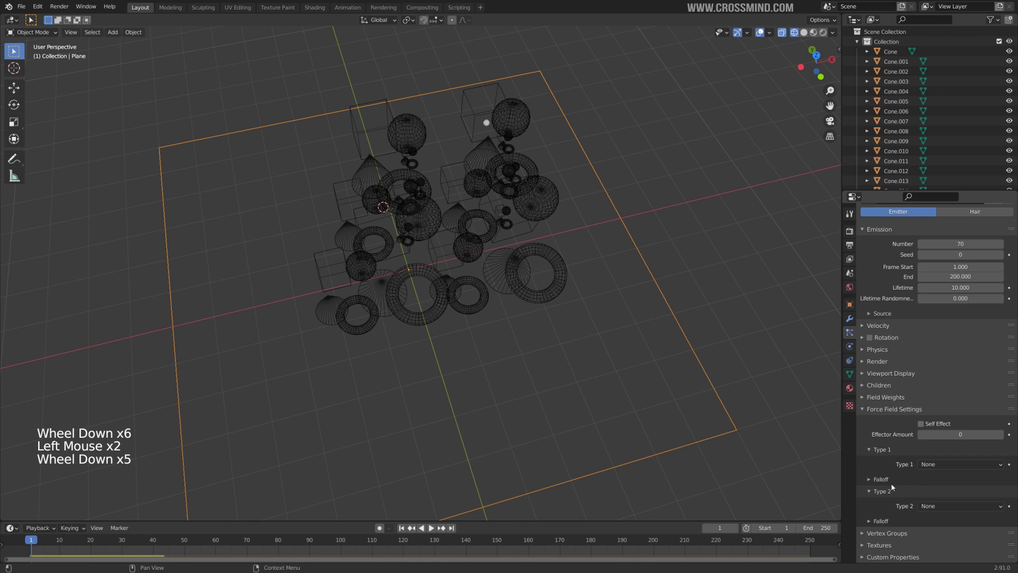
{"action": "scroll", "coordinate": [965, 459], "scroll_direction": "down", "scroll_amount": 3}
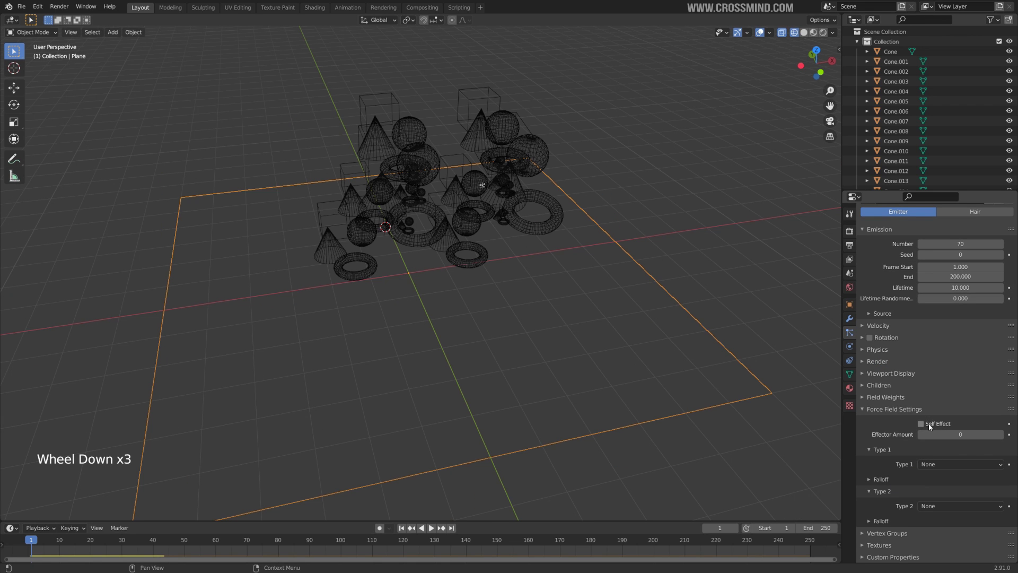
Set the particles' Type 1 force field to Force with a strength of -2500.
{"action": "middle_click_drag", "start_coordinate": [673, 296], "coordinate": [733, 269], "text": "shift"}
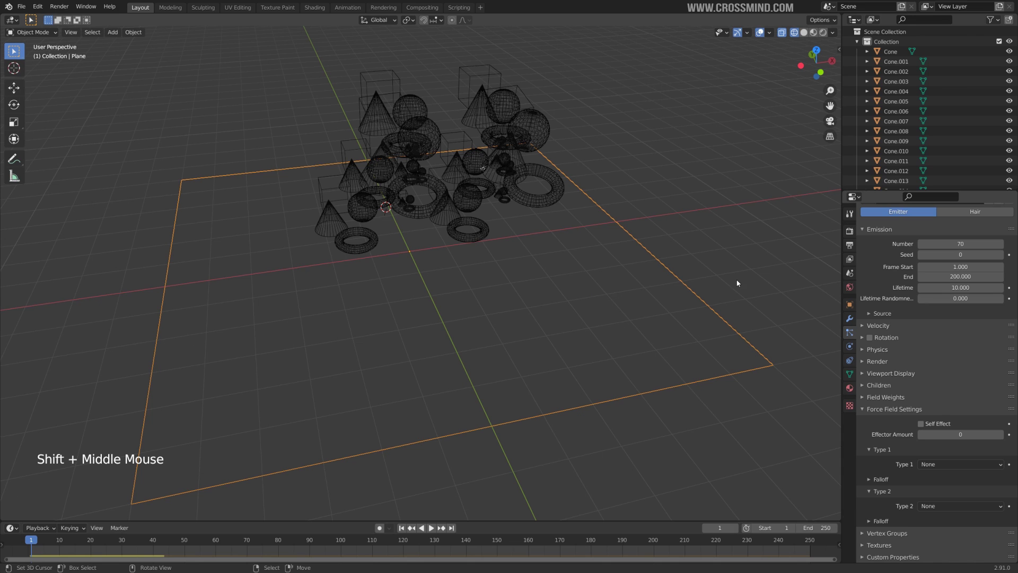
{"action": "middle_click_drag", "start_coordinate": [665, 293], "coordinate": [610, 128]}
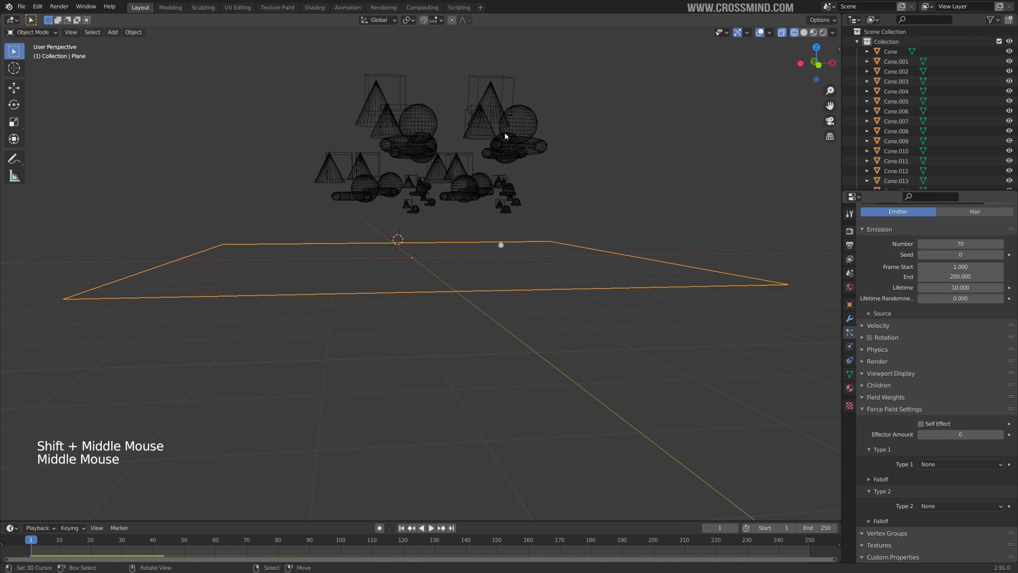
{"action": "middle_click_drag", "start_coordinate": [456, 163], "coordinate": [351, 168], "text": "shift"}
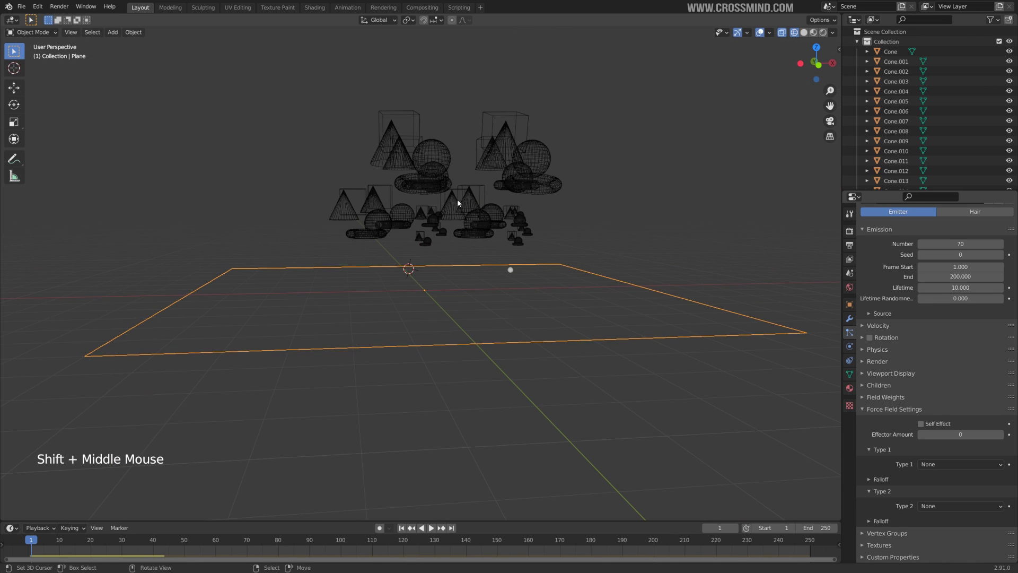
{"action": "middle_click_drag", "start_coordinate": [457, 199], "coordinate": [455, 199]}
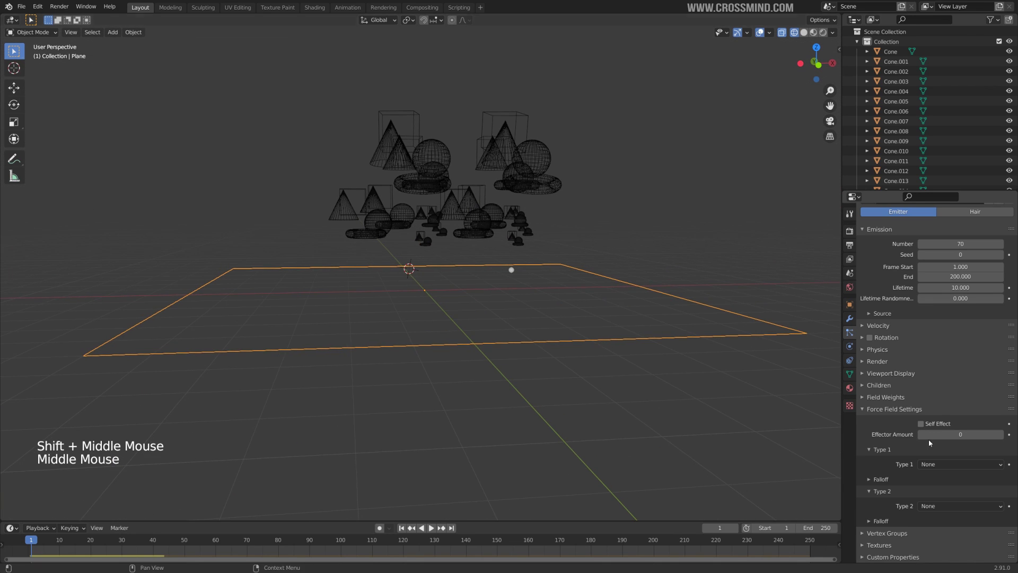
{"action": "left_click", "coordinate": [939, 465]}
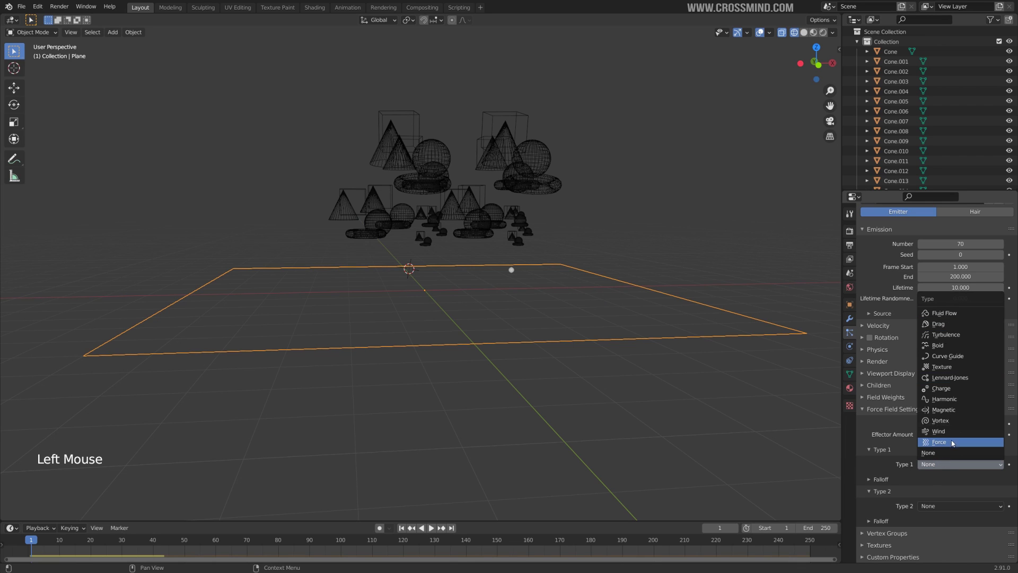
{"action": "left_click", "coordinate": [953, 444]}
{"action": "scroll", "coordinate": [946, 423], "scroll_direction": "down", "scroll_amount": 4}
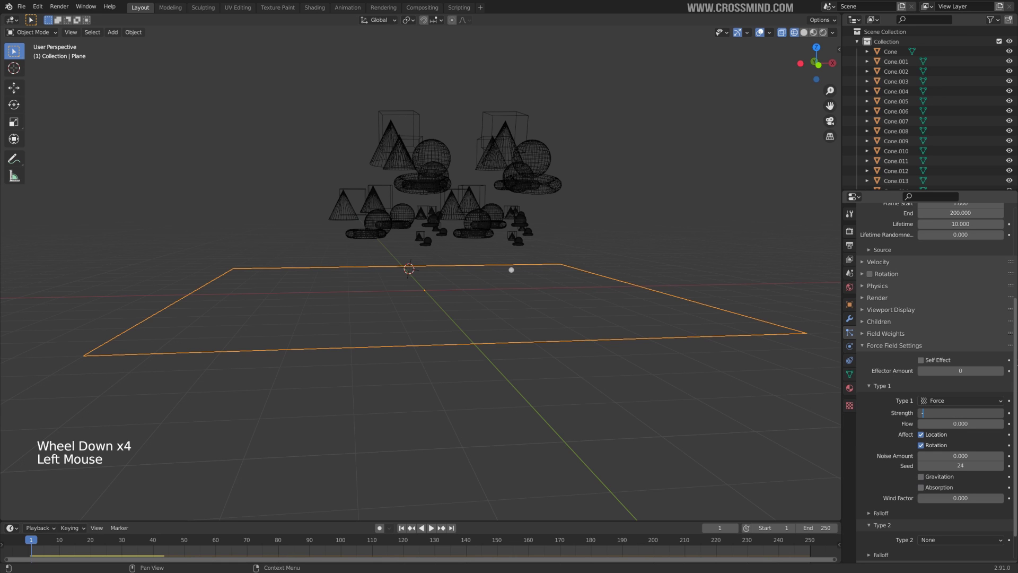
{"action": "middle_click_drag", "start_coordinate": [427, 386], "coordinate": [438, 405]}
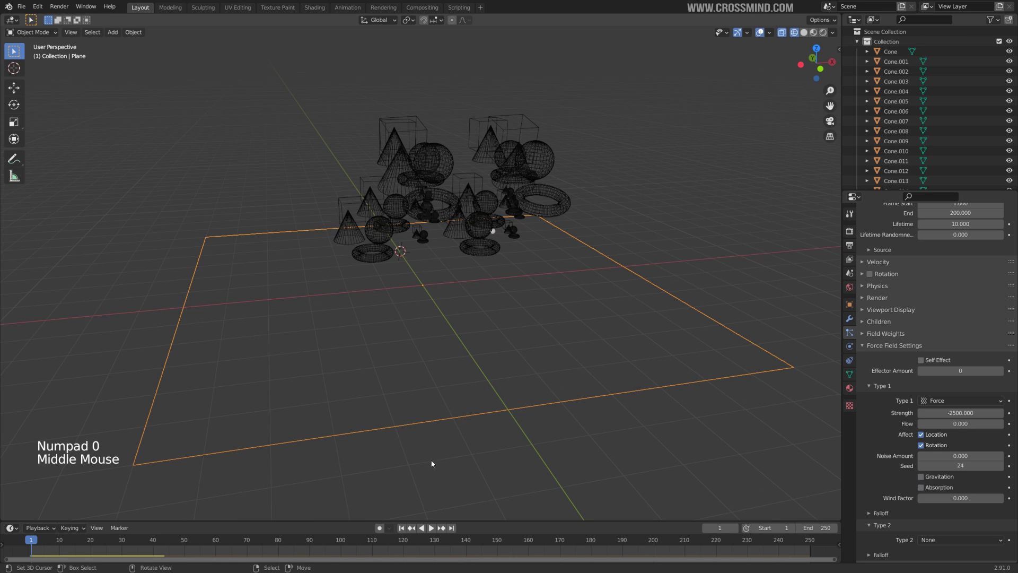
Play the simulation from the first frame and watch how the particle force field moves the shapes.
{"action": "left_click", "coordinate": [401, 527]}
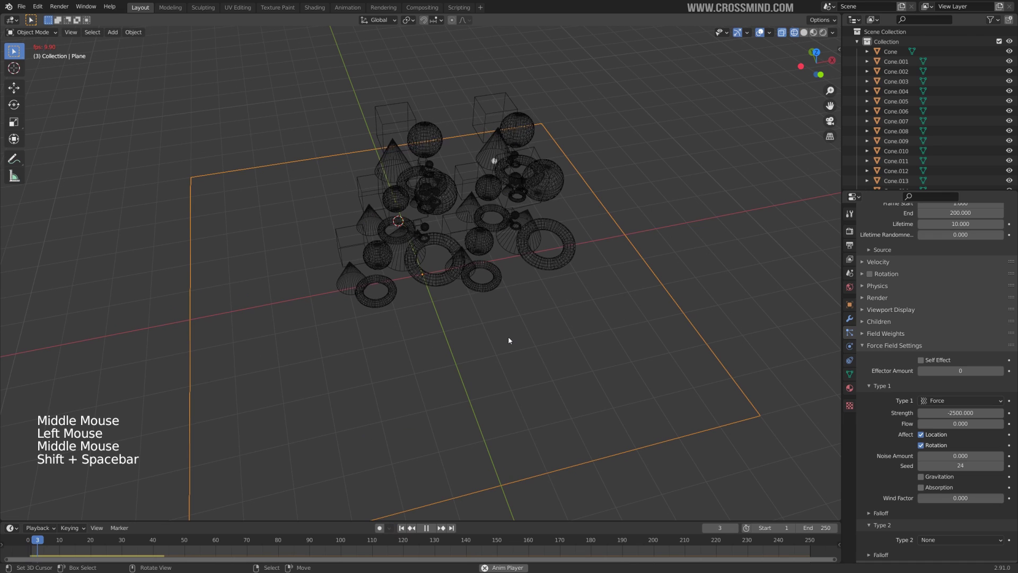
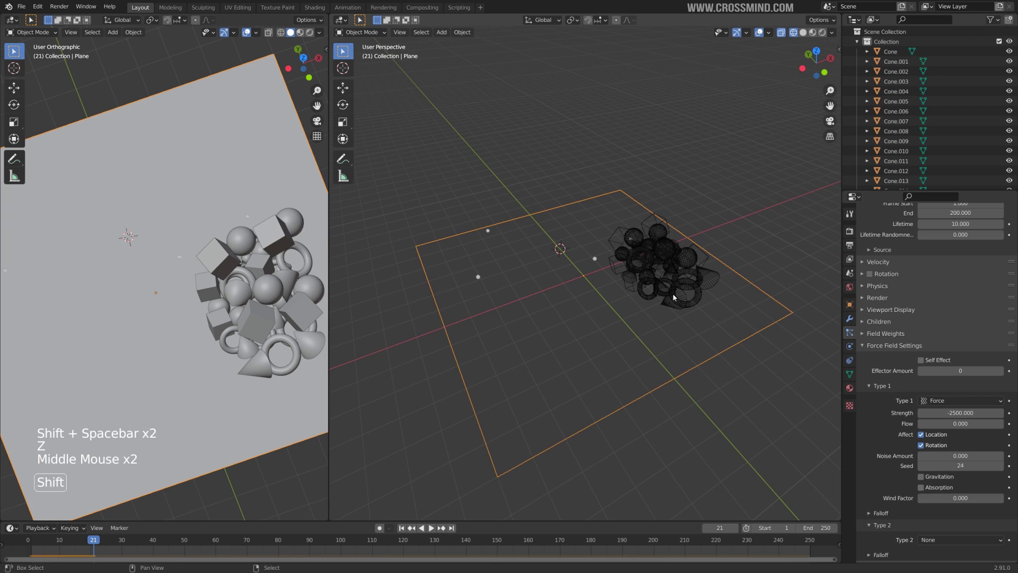
{"action": "left_click", "coordinate": [402, 528]}
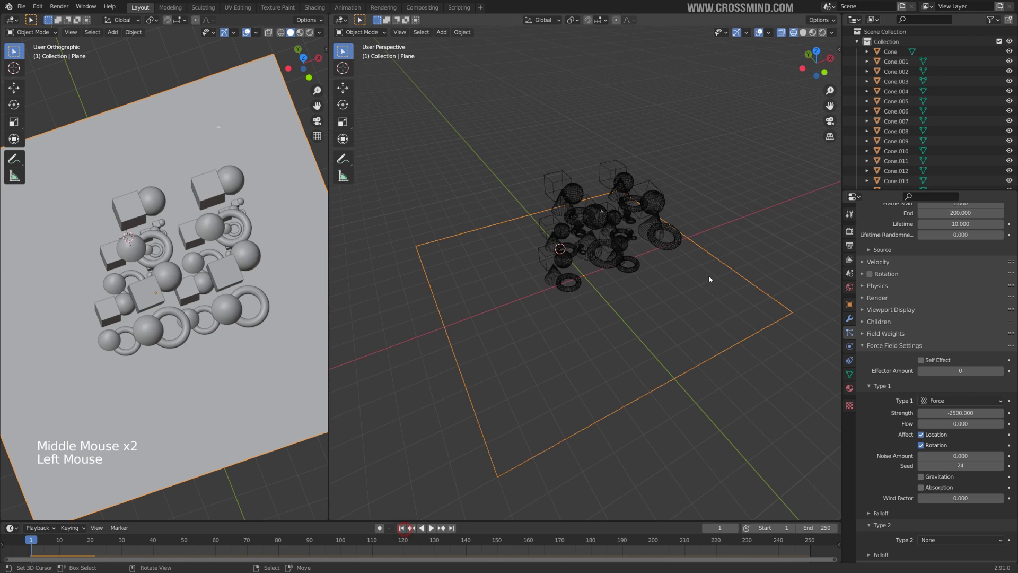
{"action": "key", "text": "shift+space"}
{"action": "key", "text": "shift+space"}
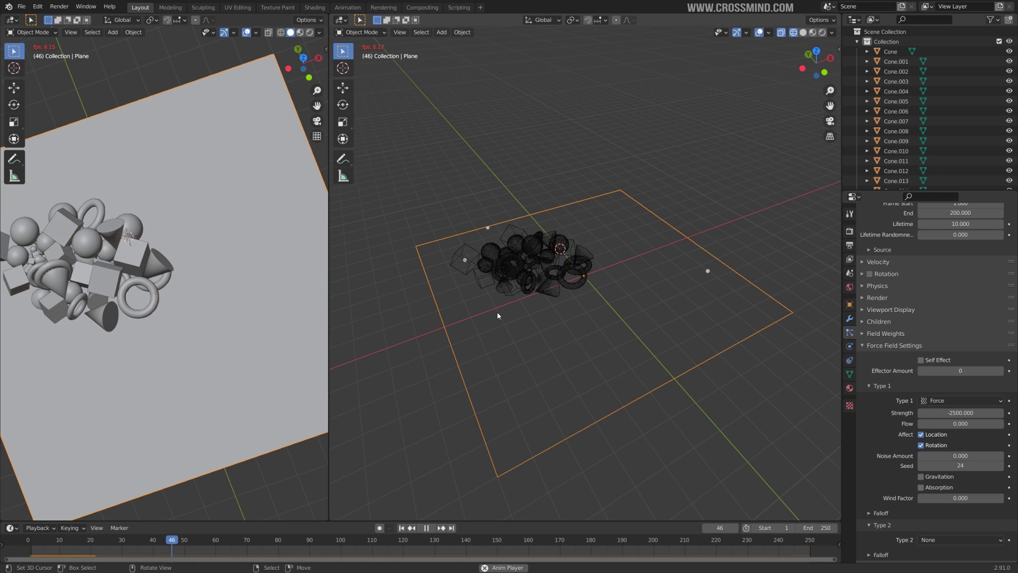
{"action": "key", "text": "shift+space"}
{"action": "middle_click_drag", "start_coordinate": [606, 313], "coordinate": [600, 300]}
{"action": "key", "text": "shift+space"}
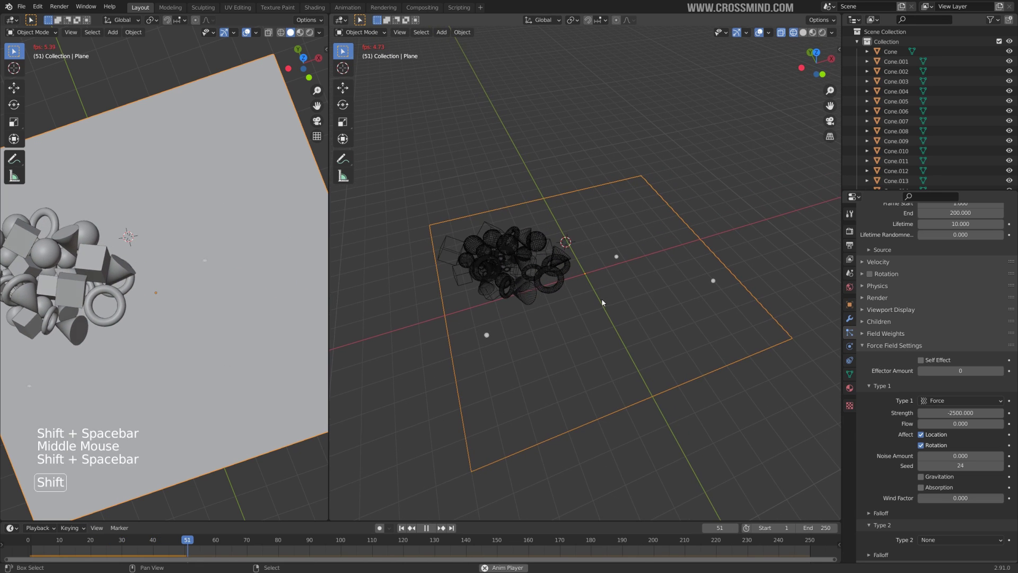
{"action": "key", "text": "shift+space"}
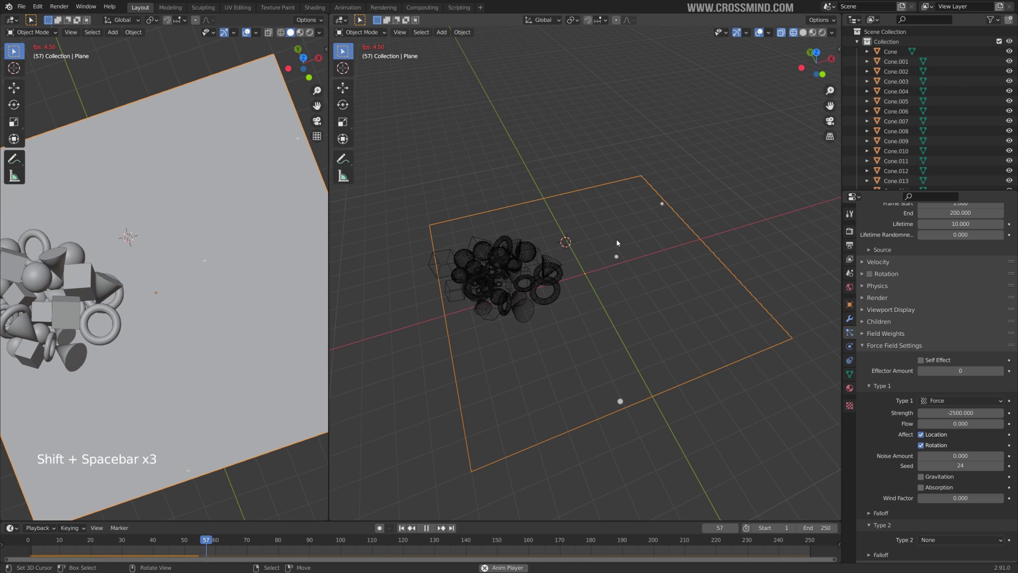
Play the simulation onward in short stretches and watch the shapes drift across the floor.
{"action": "key", "text": "shift+space"}
{"action": "middle_click_drag", "start_coordinate": [619, 309], "coordinate": [618, 318]}
{"action": "key", "text": "shift+space"}
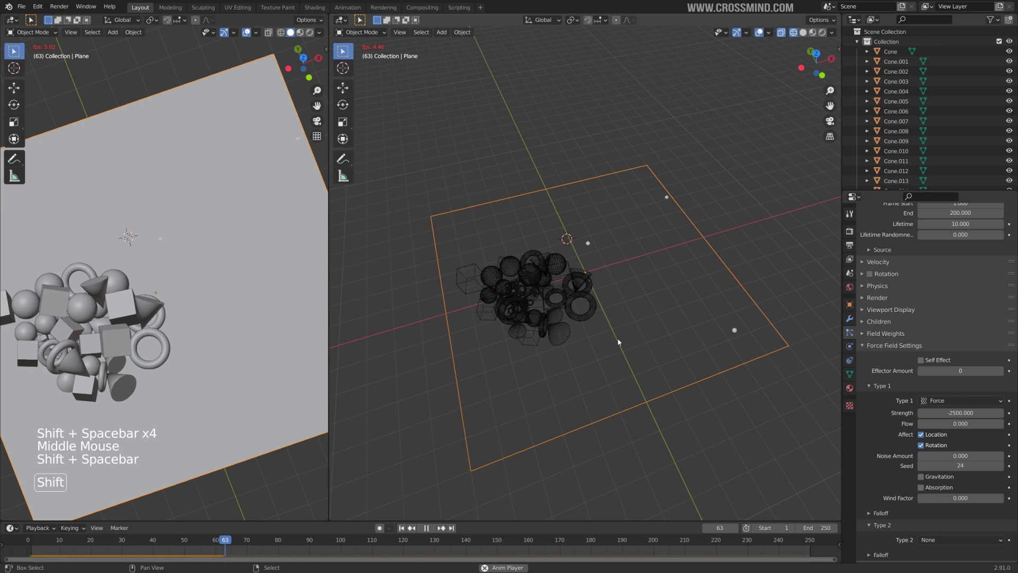
{"action": "key", "text": "shift+space"}
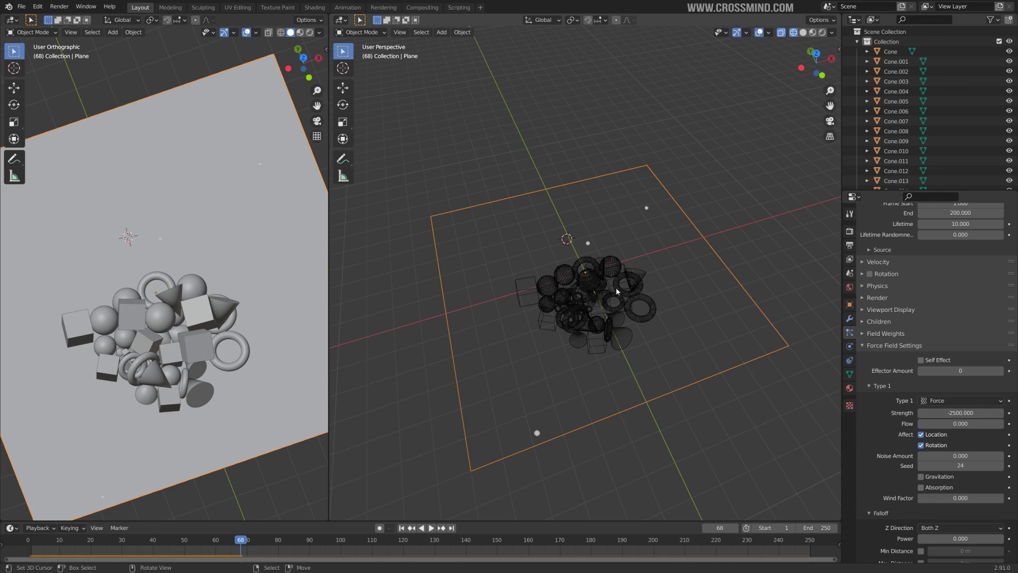
Examine the clustered shapes in solid shading and bring up the floor plane's Type 1 force Falloff settings.
{"action": "mouse_move", "coordinate": [616, 290]}
{"action": "middle_mouse_down", "text": "shift"}
{"action": "mouse_move", "coordinate": [601, 285]}
{"action": "mouse_move", "coordinate": [627, 279]}
{"action": "mouse_move", "coordinate": [608, 284]}
{"action": "middle_mouse_up", "text": "shift"}
{"action": "right_click", "coordinate": [610, 266]}
{"action": "key", "text": "z"}
{"action": "key", "text": "z"}
{"action": "key", "text": "z"}
{"action": "middle_click_drag", "start_coordinate": [676, 302], "coordinate": [693, 310]}
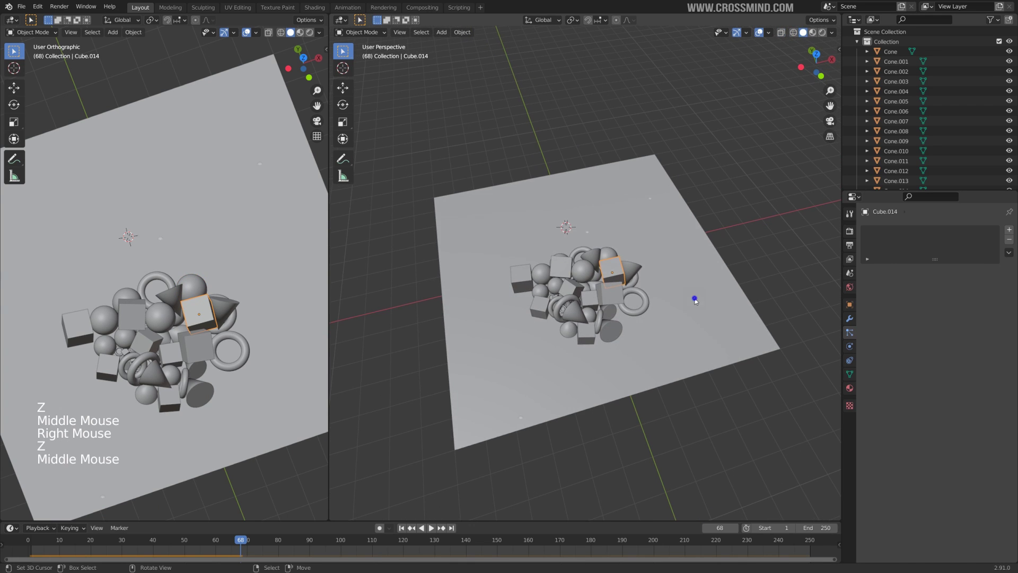
{"action": "right_click", "coordinate": [693, 311]}
{"action": "scroll", "coordinate": [954, 456], "scroll_direction": "down", "scroll_amount": 7}
{"action": "scroll", "coordinate": [946, 480], "scroll_direction": "down", "scroll_amount": 6}
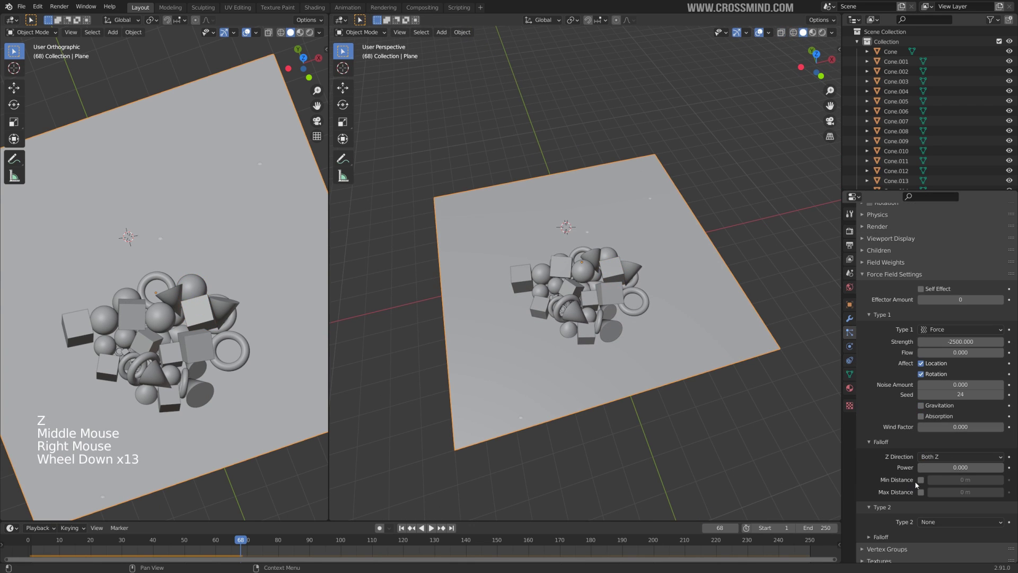
Show the scene in wireframe and measure a span across the floor near the shapes.
{"action": "key", "text": "z"}
{"action": "middle_click_drag", "start_coordinate": [670, 310], "coordinate": [686, 325]}
{"action": "scroll", "coordinate": [688, 327], "scroll_direction": "up", "scroll_amount": 2}
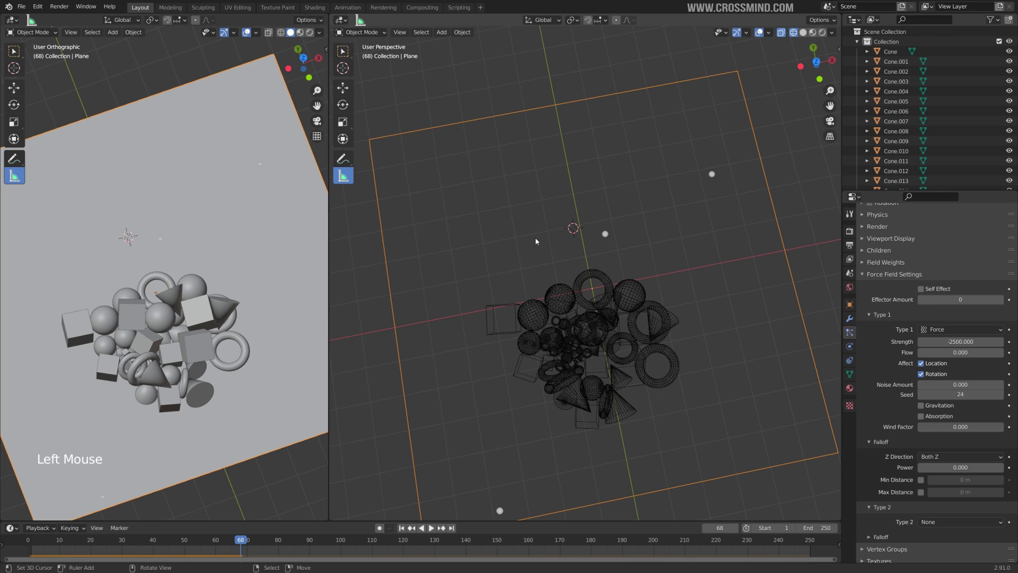
{"action": "left_click_drag", "start_coordinate": [521, 239], "coordinate": [681, 225]}
{"action": "middle_click_drag", "start_coordinate": [642, 240], "coordinate": [644, 233]}
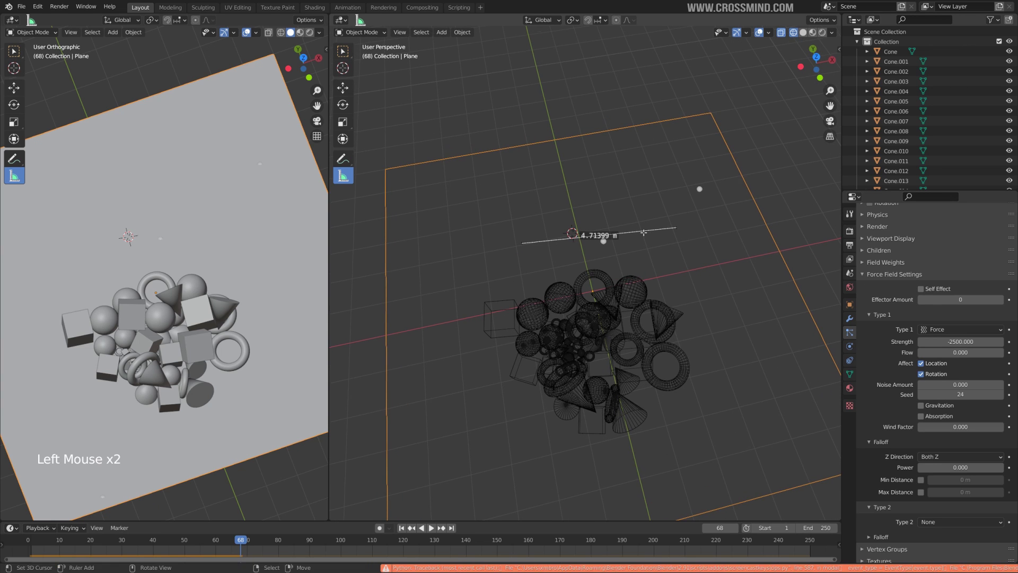
{"action": "middle_click_drag", "start_coordinate": [670, 269], "coordinate": [652, 200]}
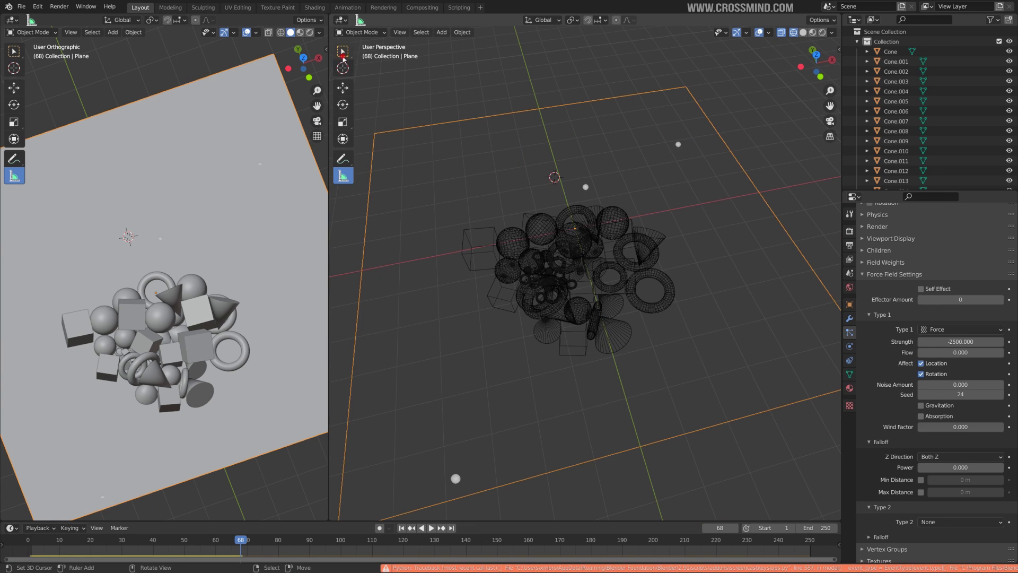
Enable the Type 1 force falloff limits with a Min Distance of 0 m and a Max Distance of 4 m.
{"action": "left_click", "coordinate": [342, 54]}
{"action": "middle_click_drag", "start_coordinate": [621, 323], "coordinate": [618, 289]}
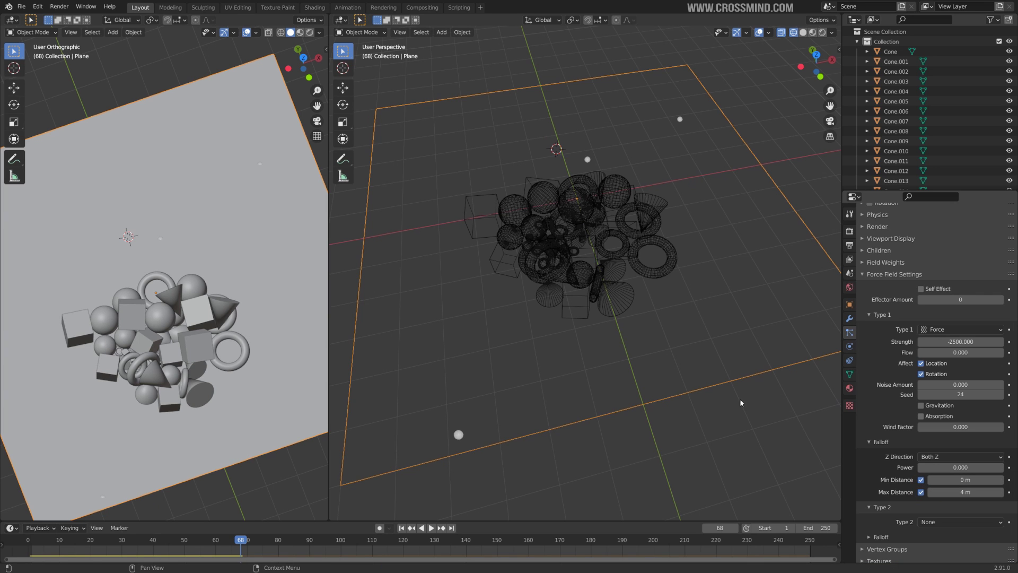
{"action": "mouse_move", "coordinate": [538, 366]}
{"action": "middle_mouse_down"}
{"action": "mouse_move", "coordinate": [547, 341]}
{"action": "mouse_move", "coordinate": [530, 403]}
{"action": "mouse_move", "coordinate": [516, 355]}
{"action": "middle_mouse_up"}
Play the simulation from the first frame, pausing along the way, and watch how the range-limited force groups the shapes.
{"action": "left_click", "coordinate": [401, 528]}
{"action": "key", "text": "shift+z"}
{"action": "mouse_move", "coordinate": [606, 355]}
{"action": "middle_mouse_down"}
{"action": "mouse_move", "coordinate": [612, 317]}
{"action": "mouse_move", "coordinate": [622, 348]}
{"action": "middle_mouse_up"}
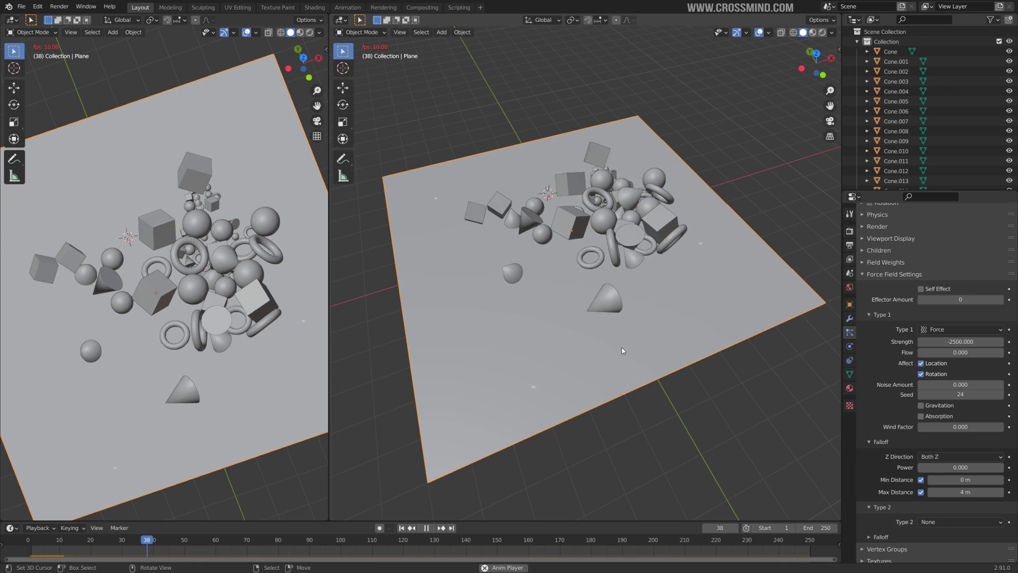
{"action": "key", "text": "space"}
{"action": "key", "text": "z"}
{"action": "mouse_move", "coordinate": [635, 295]}
{"action": "middle_mouse_down"}
{"action": "mouse_move", "coordinate": [641, 309]}
{"action": "mouse_move", "coordinate": [615, 294]}
{"action": "middle_mouse_up"}
{"action": "left_click", "coordinate": [582, 302]}
{"action": "key", "text": "space"}
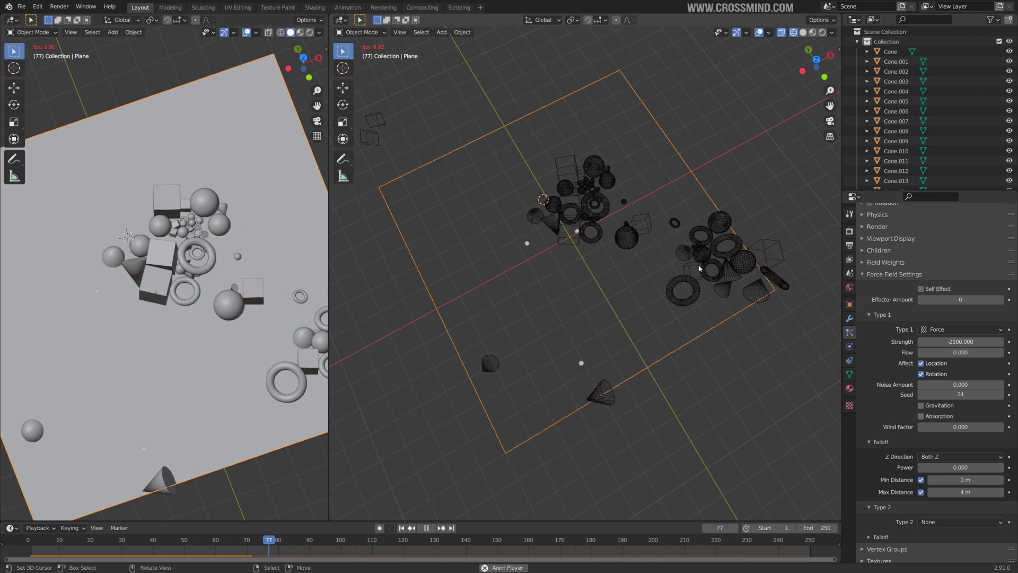
{"action": "key", "text": "space"}
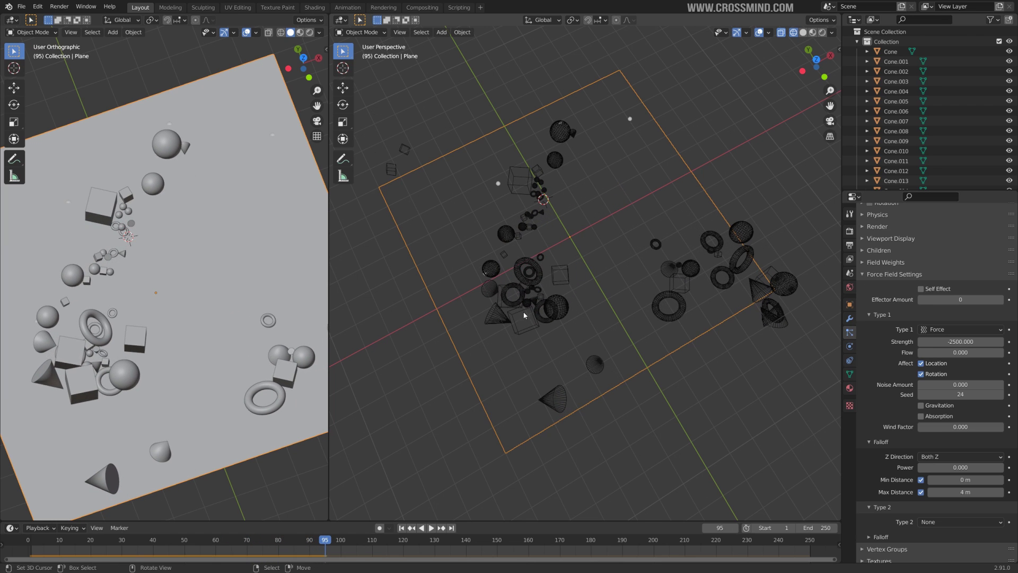
{"action": "key", "text": "space"}
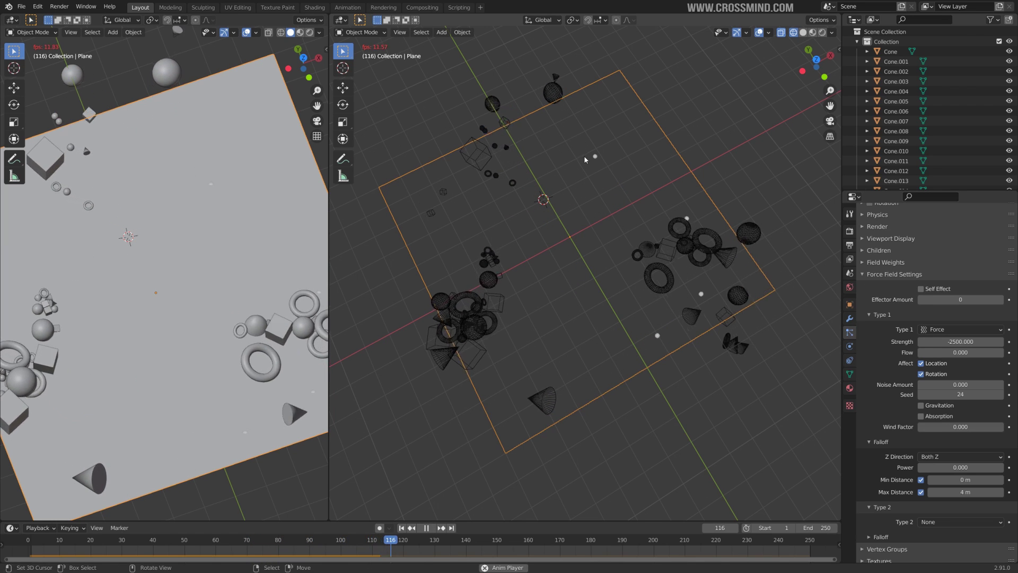
{"action": "key", "text": "space"}
Try to scale the floor plane up well beyond its current size.
{"action": "middle_click_drag", "start_coordinate": [583, 227], "coordinate": [461, 281]}
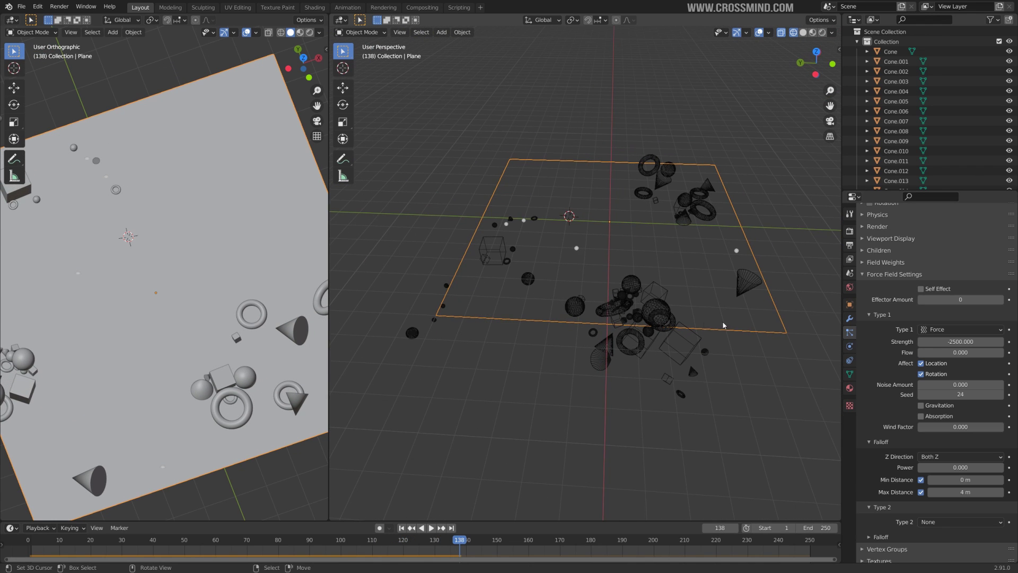
{"action": "middle_click_drag", "start_coordinate": [723, 325], "coordinate": [705, 253]}
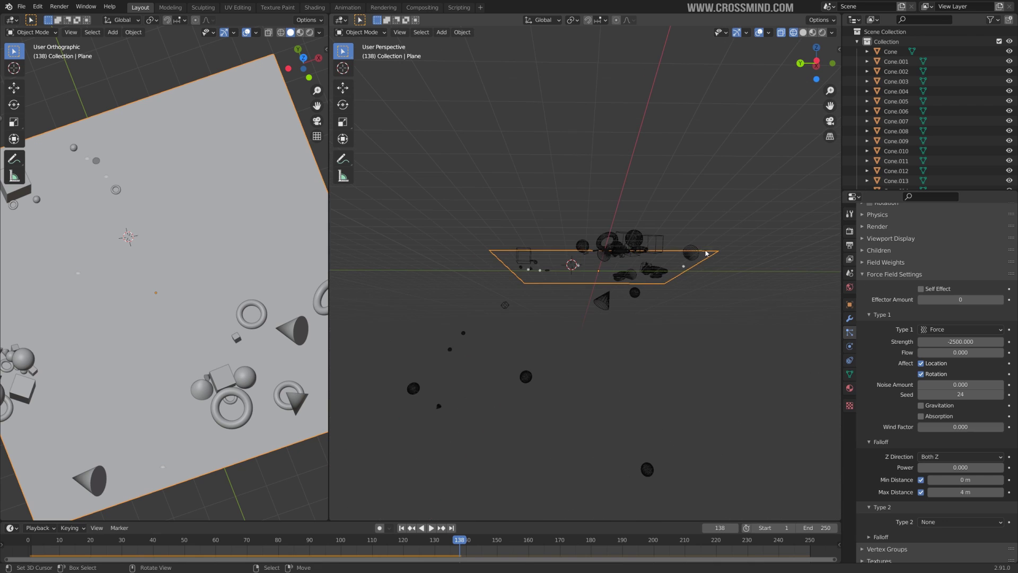
{"action": "middle_click_drag", "start_coordinate": [696, 291], "coordinate": [684, 276]}
{"action": "key", "text": "s"}
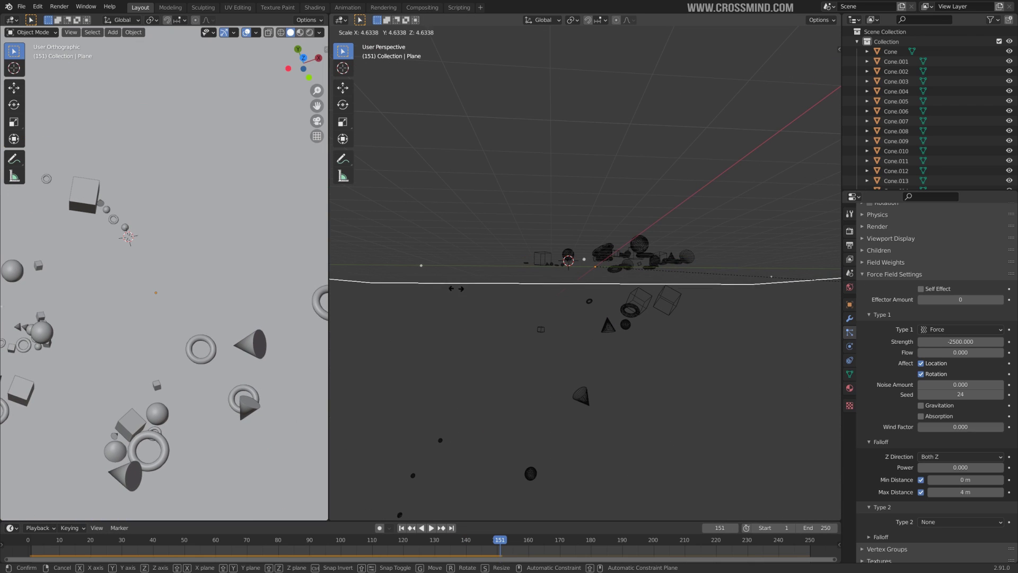
{"action": "left_click", "coordinate": [406, 266]}
{"action": "middle_click_drag", "start_coordinate": [406, 266], "coordinate": [614, 243]}
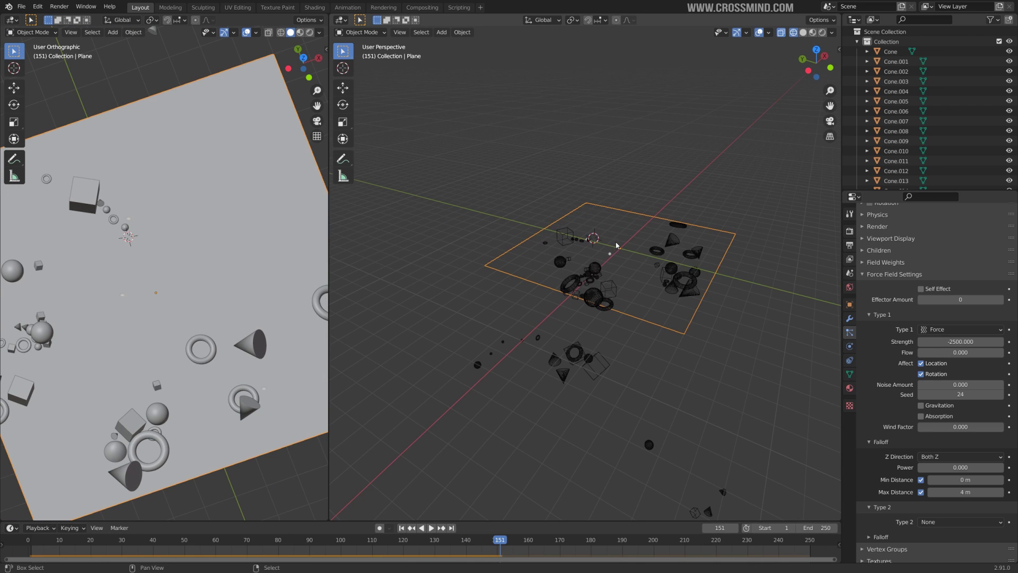
Add a cube mesh and scale it up until it encloses the floor plane.
{"action": "key", "text": "shift+a"}
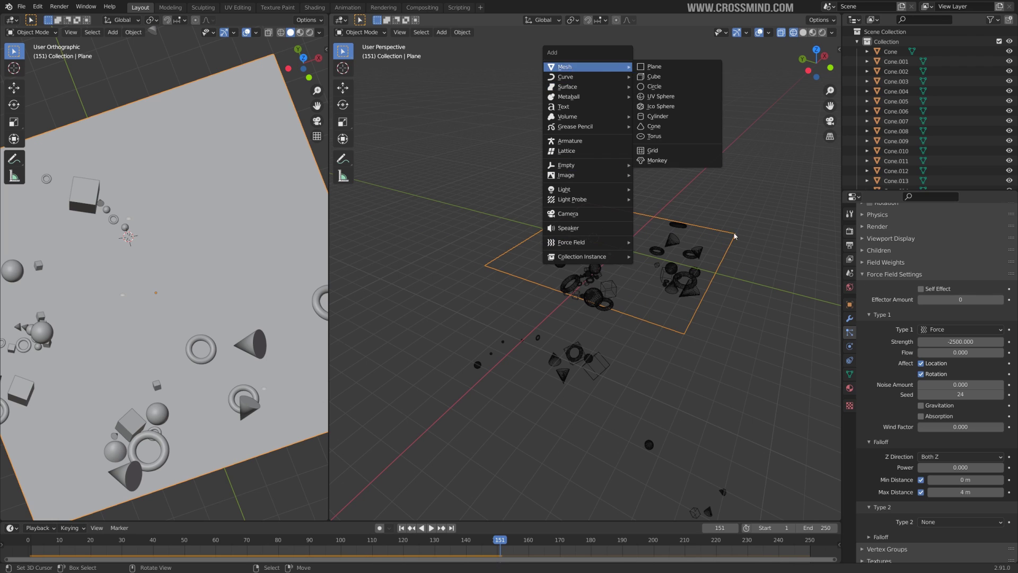
{"action": "middle_click_drag", "start_coordinate": [688, 268], "coordinate": [678, 269]}
{"action": "key", "text": "shift+a"}
{"action": "left_click", "coordinate": [643, 91]}
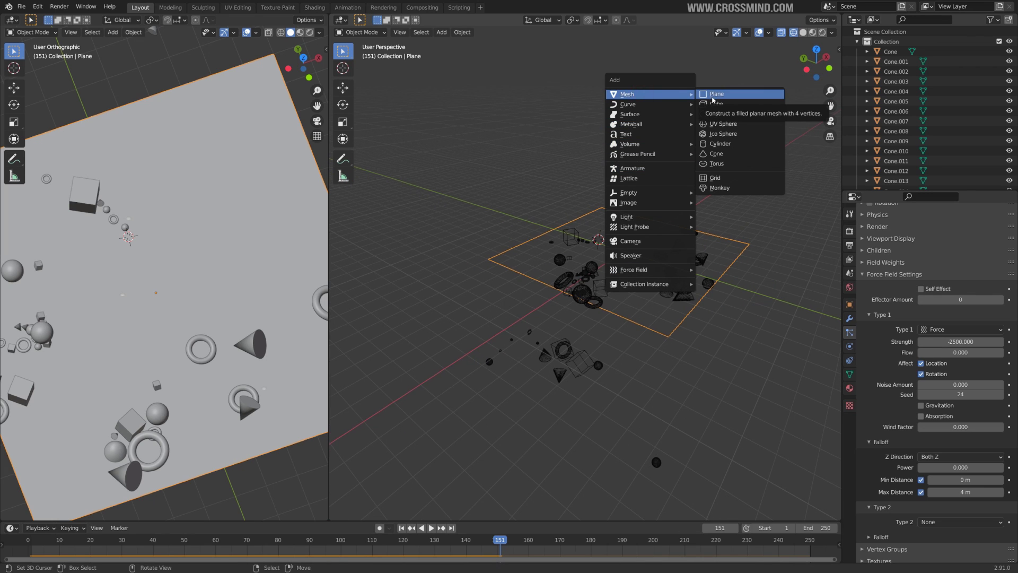
{"action": "left_click", "coordinate": [716, 104]}
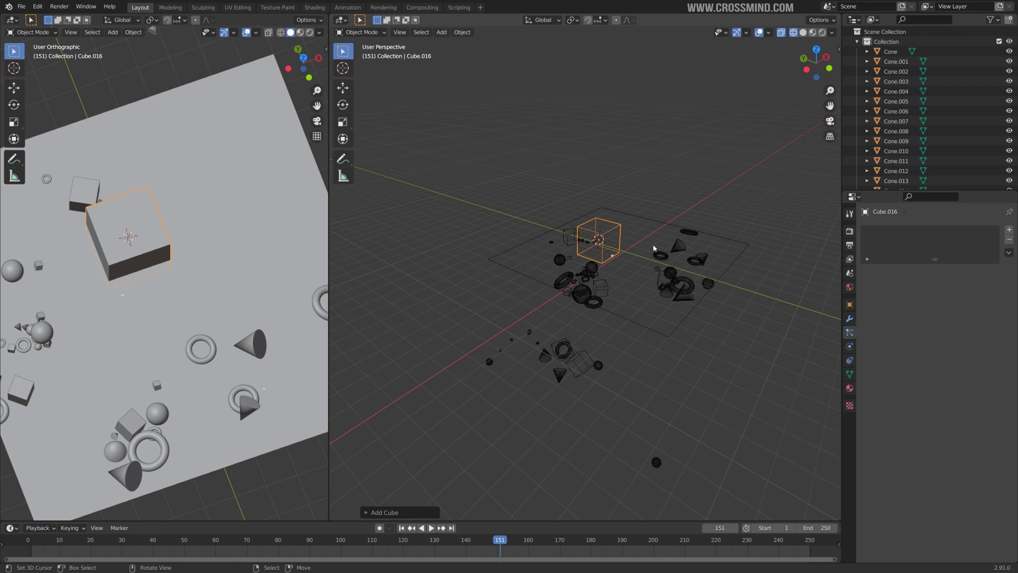
{"action": "key", "text": "s"}
{"action": "left_click", "coordinate": [689, 286]}
{"action": "middle_click_drag", "start_coordinate": [689, 287], "coordinate": [731, 236]}
Delete the top face of the large cube in Edit Mode to make an open box.
{"action": "key", "text": "Tab"}
{"action": "middle_click_drag", "start_coordinate": [645, 146], "coordinate": [637, 177]}
{"action": "right_click", "coordinate": [635, 175]}
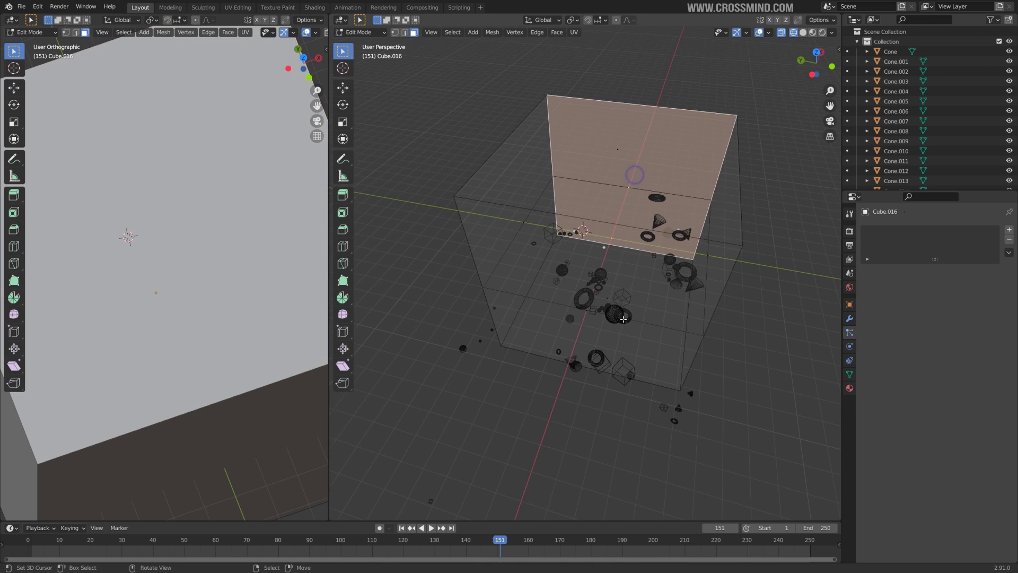
{"action": "middle_click_drag", "start_coordinate": [693, 358], "coordinate": [610, 181]}
{"action": "left_click", "coordinate": [609, 179]}
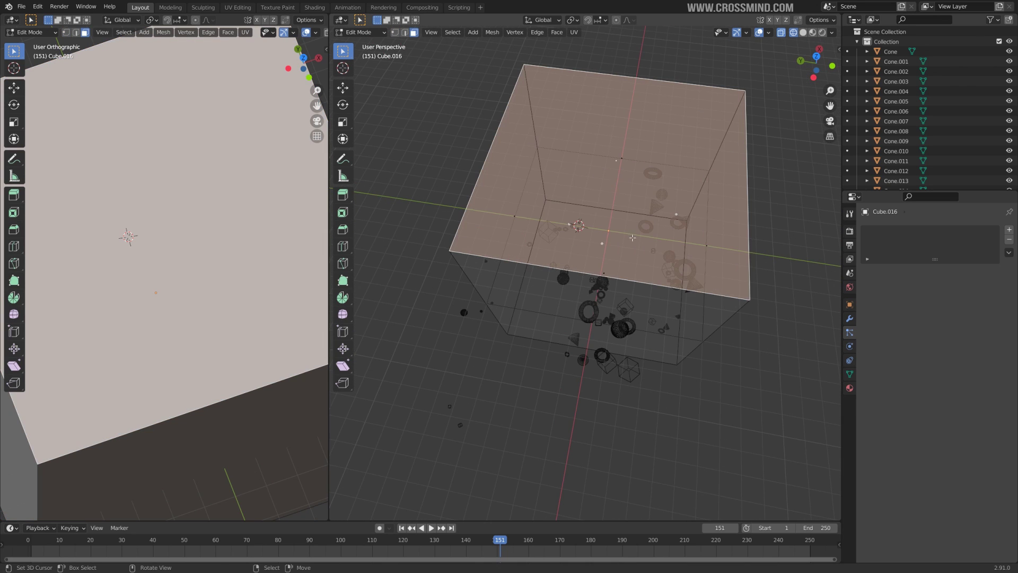
{"action": "middle_click_drag", "start_coordinate": [633, 237], "coordinate": [656, 220]}
{"action": "key", "text": "x"}
{"action": "left_click", "coordinate": [611, 236]}
Lower the entire open box mesh along Z so its walls rise only slightly above the floor, and return to solid-shaded Object Mode.
{"action": "key", "text": "a"}
{"action": "key", "text": "g"}
{"action": "key", "text": "z"}
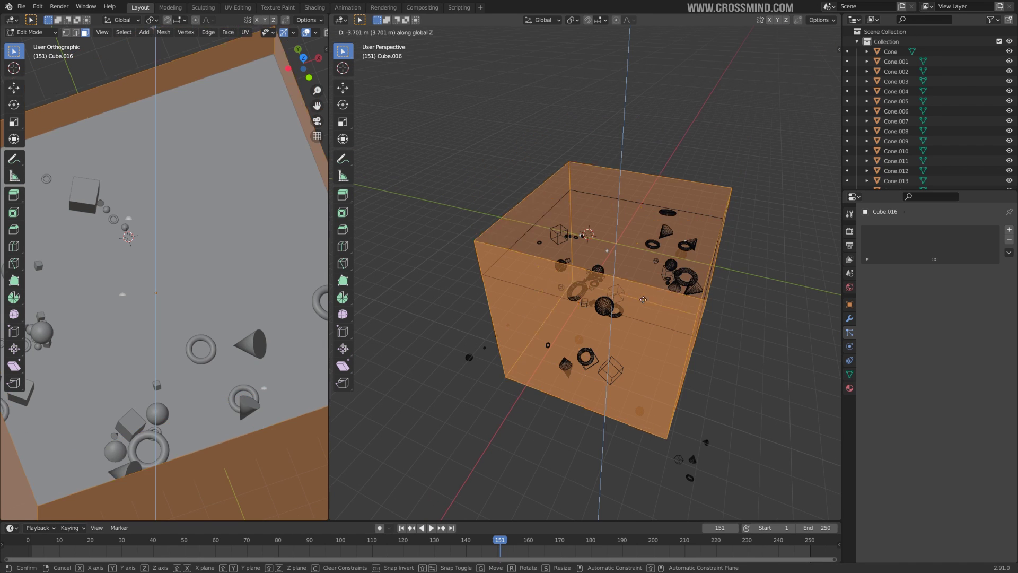
{"action": "left_click", "coordinate": [672, 271]}
{"action": "mouse_move", "coordinate": [673, 270]}
{"action": "middle_mouse_down"}
{"action": "mouse_move", "coordinate": [656, 285]}
{"action": "mouse_move", "coordinate": [682, 271]}
{"action": "mouse_move", "coordinate": [684, 254]}
{"action": "middle_mouse_up"}
{"action": "key", "text": "Tab"}
{"action": "key", "text": "shift+z"}
Make the open box a Passive rigid body with its collision shape set to Mesh.
{"action": "left_click", "coordinate": [850, 346]}
{"action": "middle_click_drag", "start_coordinate": [613, 201], "coordinate": [554, 145]}
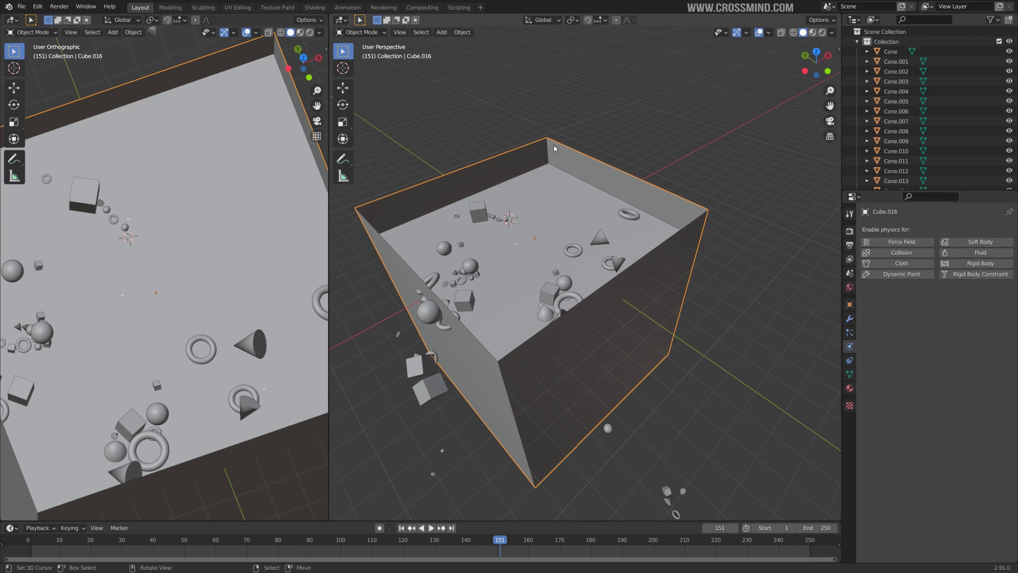
{"action": "middle_click_drag", "start_coordinate": [597, 247], "coordinate": [642, 237], "text": "shift"}
{"action": "left_click", "coordinate": [981, 263]}
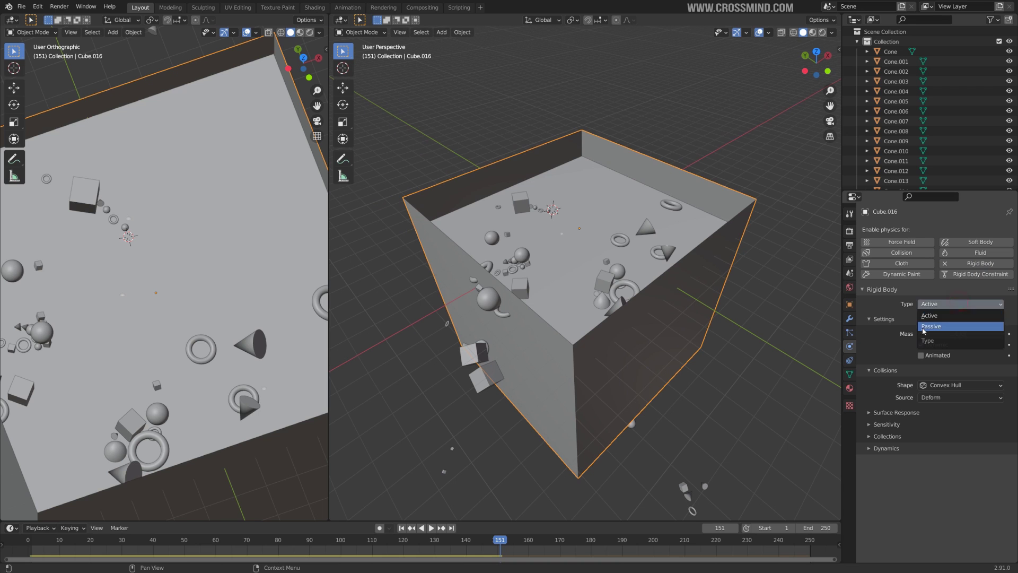
{"action": "left_click", "coordinate": [923, 327]}
{"action": "left_click", "coordinate": [941, 365]}
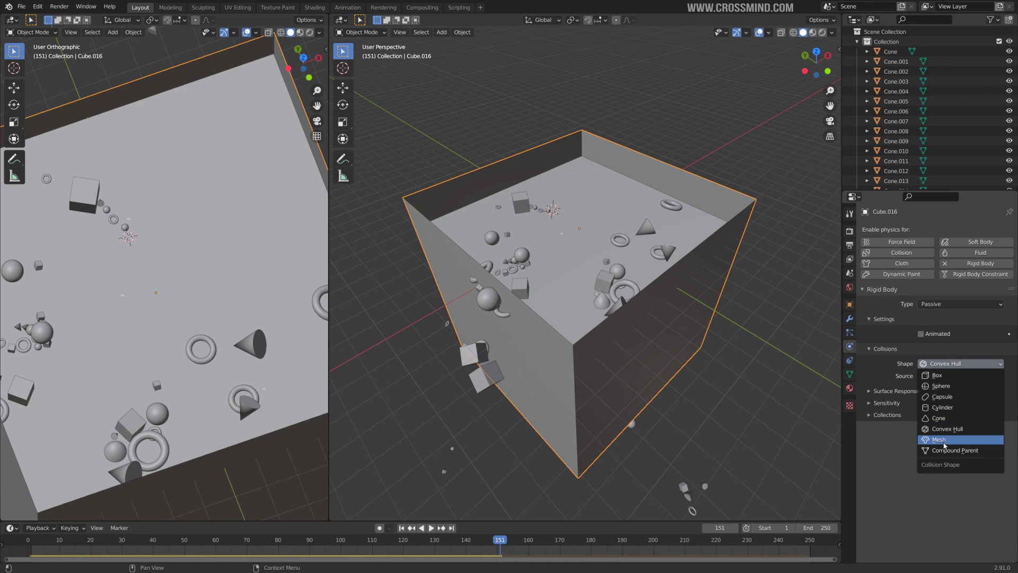
{"action": "left_click", "coordinate": [944, 442]}
{"action": "middle_click_drag", "start_coordinate": [625, 323], "coordinate": [631, 307], "text": "shift"}
Play the simulation from the first frame to near the end and check that the box walls contain the shapes.
{"action": "left_click", "coordinate": [401, 528]}
{"action": "middle_click_drag", "start_coordinate": [556, 314], "coordinate": [564, 325]}
{"action": "key", "text": "space"}
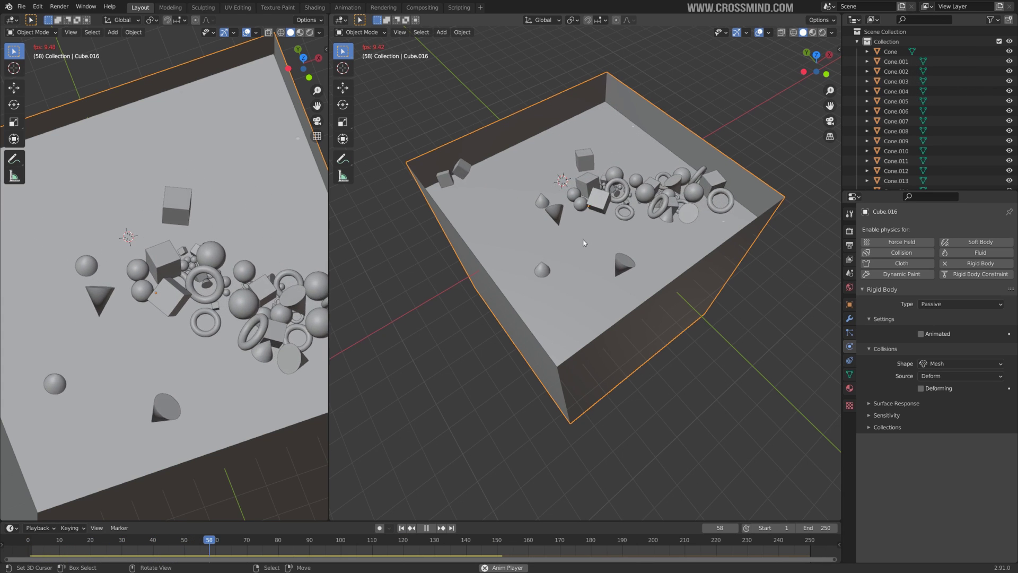
{"action": "key", "text": "space"}
{"action": "middle_click_drag", "start_coordinate": [583, 243], "coordinate": [649, 235]}
{"action": "key", "text": "space"}
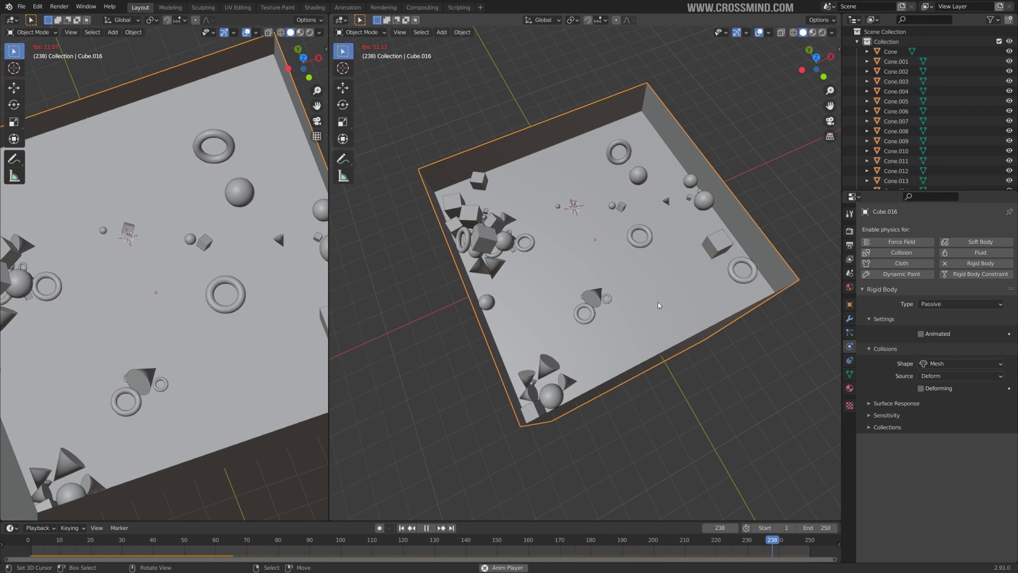
{"action": "key", "text": "space"}
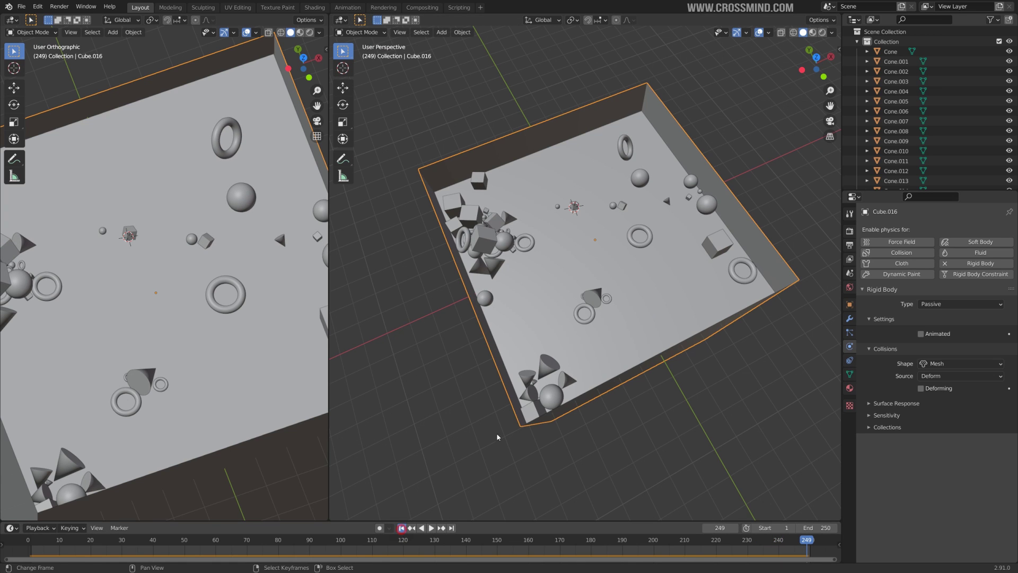
Replay the simulation from the start and stop it around the middle of the timeline.
{"action": "key", "text": "shift+Left"}
{"action": "key", "text": "space"}
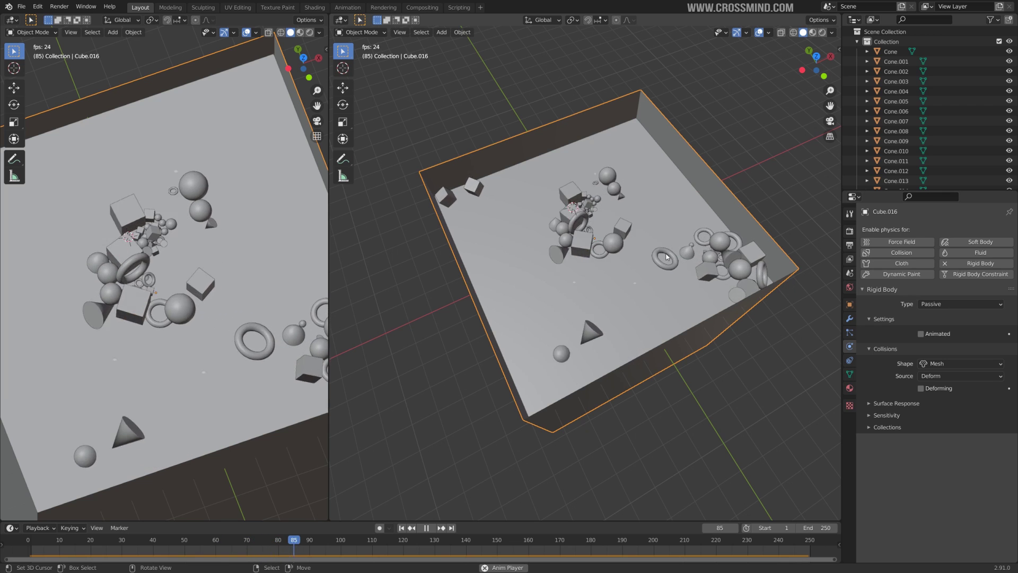
{"action": "middle_click_drag", "start_coordinate": [667, 257], "coordinate": [721, 311]}
{"action": "key", "text": "space"}
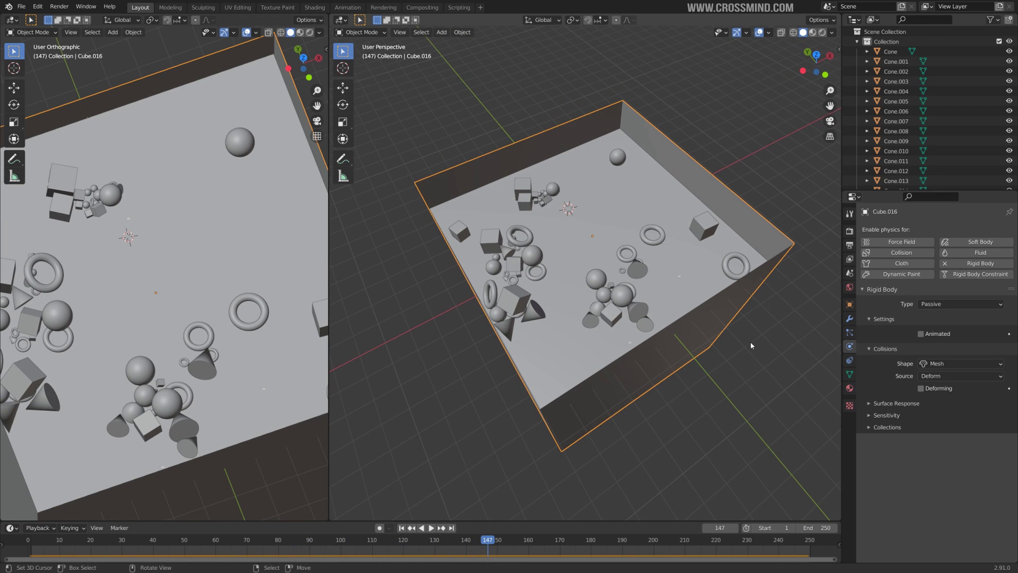
Set the floor particles' Type 2 force field to Wind with a strength of 5000 and return the timeline to the first frame.
{"action": "middle_click_drag", "start_coordinate": [750, 345], "coordinate": [710, 289]}
{"action": "left_click", "coordinate": [685, 258]}
{"action": "left_click", "coordinate": [850, 332]}
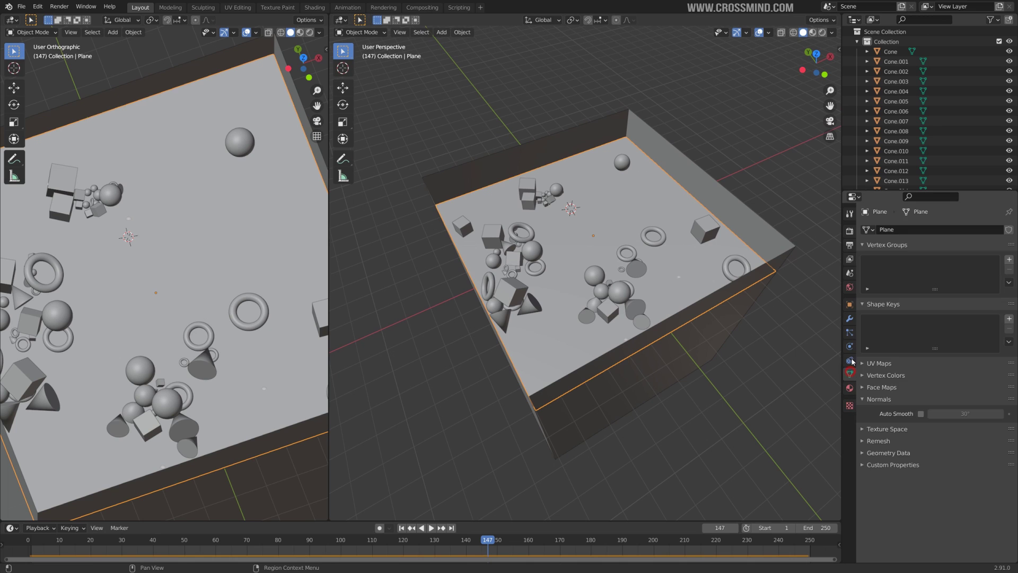
{"action": "scroll", "coordinate": [917, 457], "scroll_direction": "down", "scroll_amount": 10}
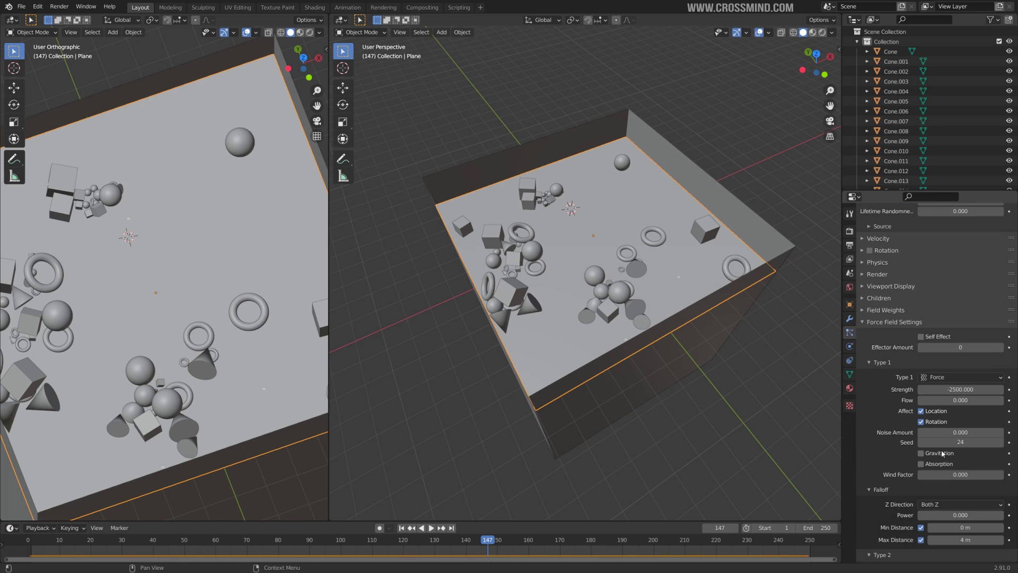
{"action": "left_click", "coordinate": [938, 505]}
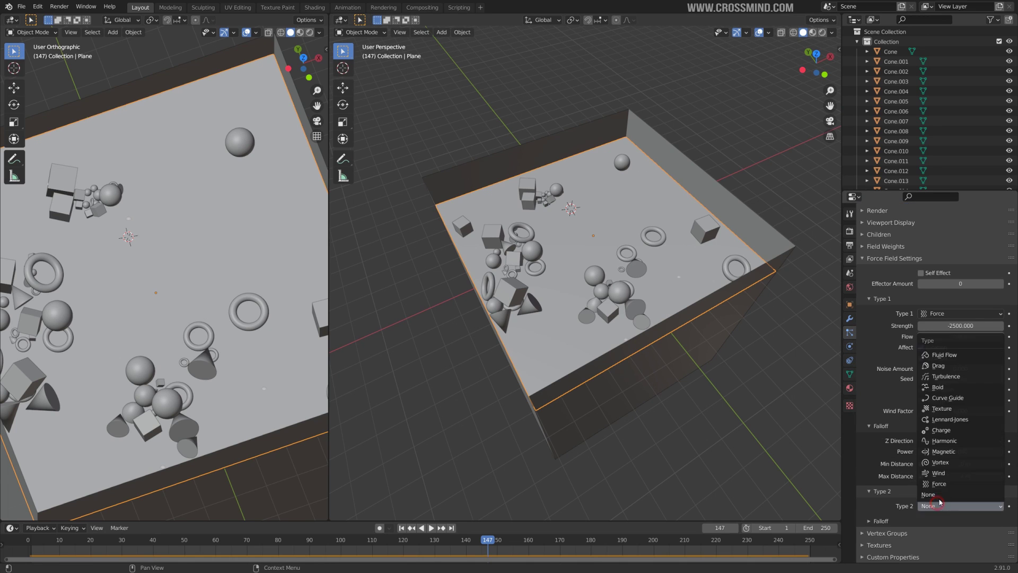
{"action": "left_click", "coordinate": [942, 473]}
{"action": "scroll", "coordinate": [941, 473], "scroll_direction": "down", "scroll_amount": 4}
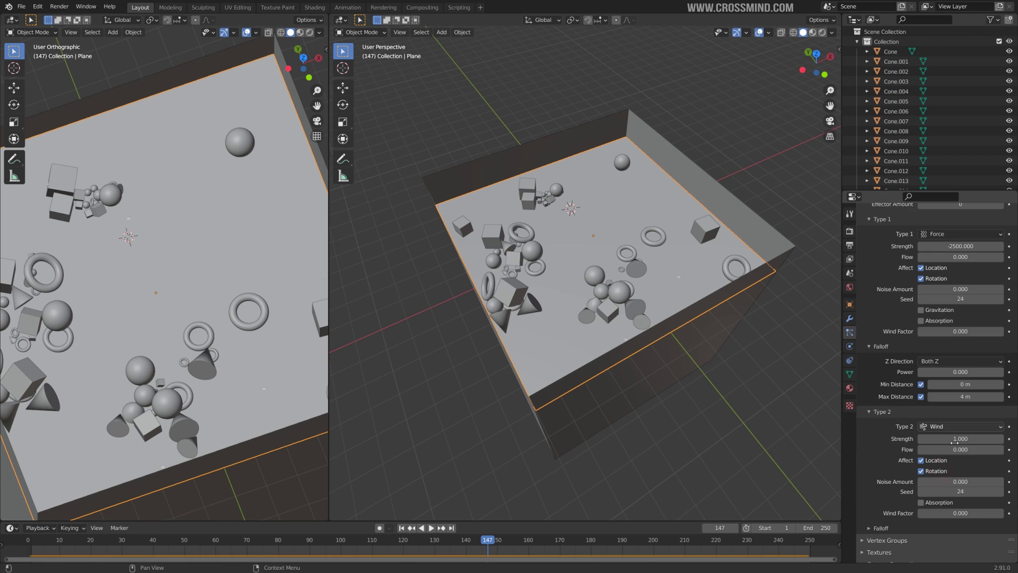
{"action": "left_click", "coordinate": [401, 527]}
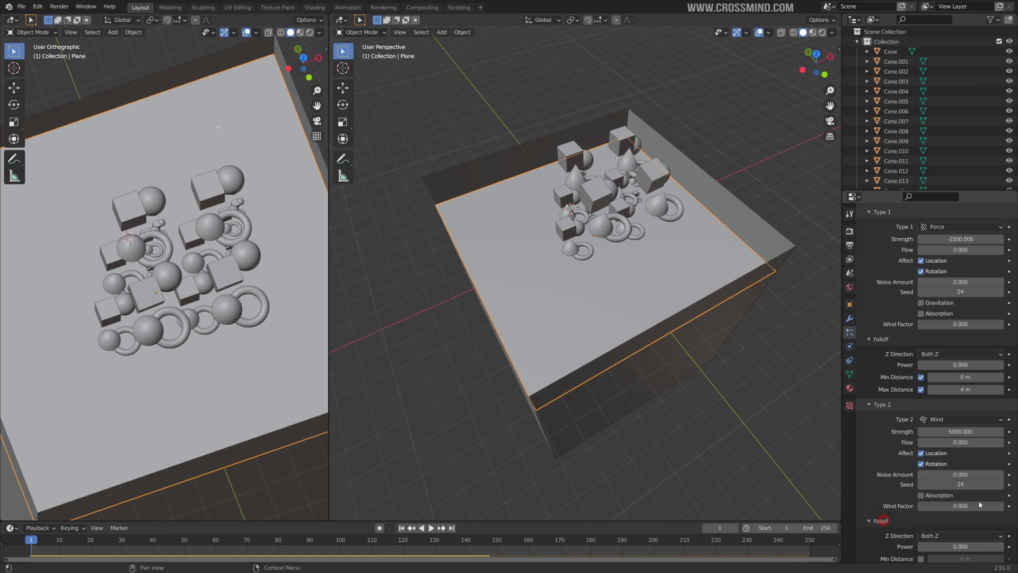
Limit the Type 2 wind to a max distance of 4 m and play the simulation while viewing the box from another angle.
{"action": "scroll", "coordinate": [979, 505], "scroll_direction": "down", "scroll_amount": 3}
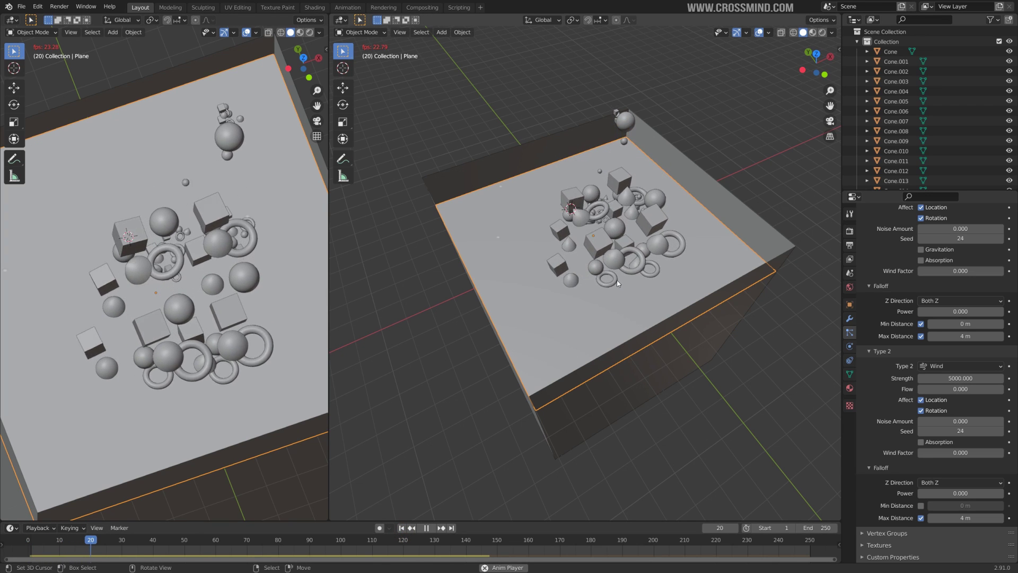
{"action": "middle_click_drag", "start_coordinate": [622, 273], "coordinate": [695, 205]}
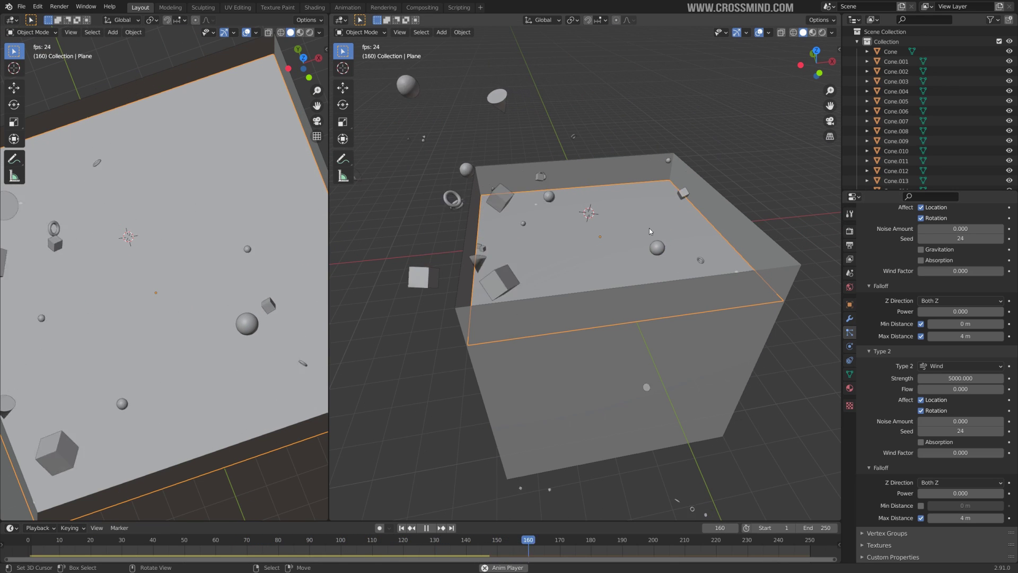
Set the Type 2 wind's strength to 2500 and its max distance to 2 m, and replay the simulation from the first frame.
{"action": "key", "text": "space"}
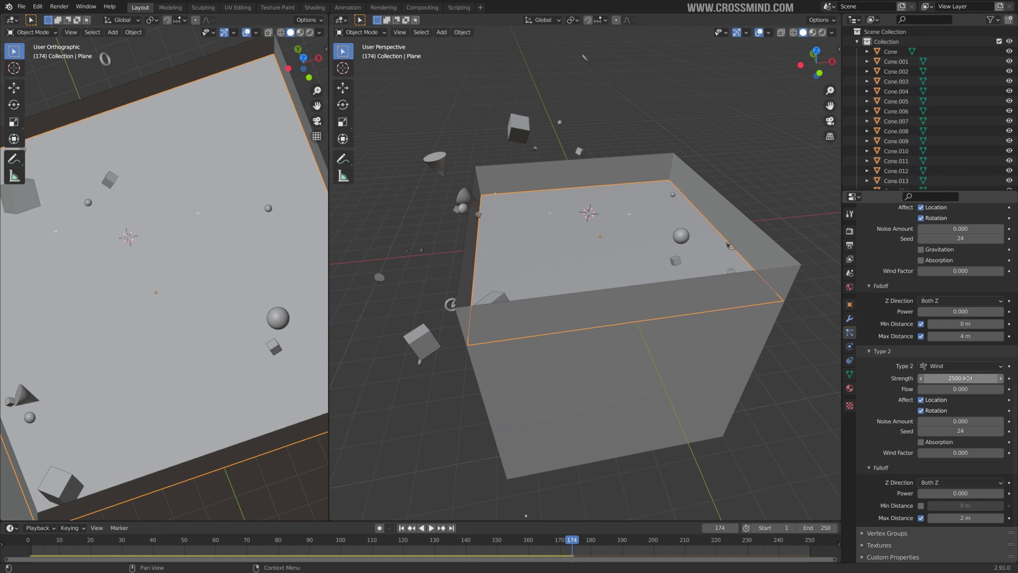
{"action": "key", "text": "shift+Left"}
{"action": "key", "text": "space"}
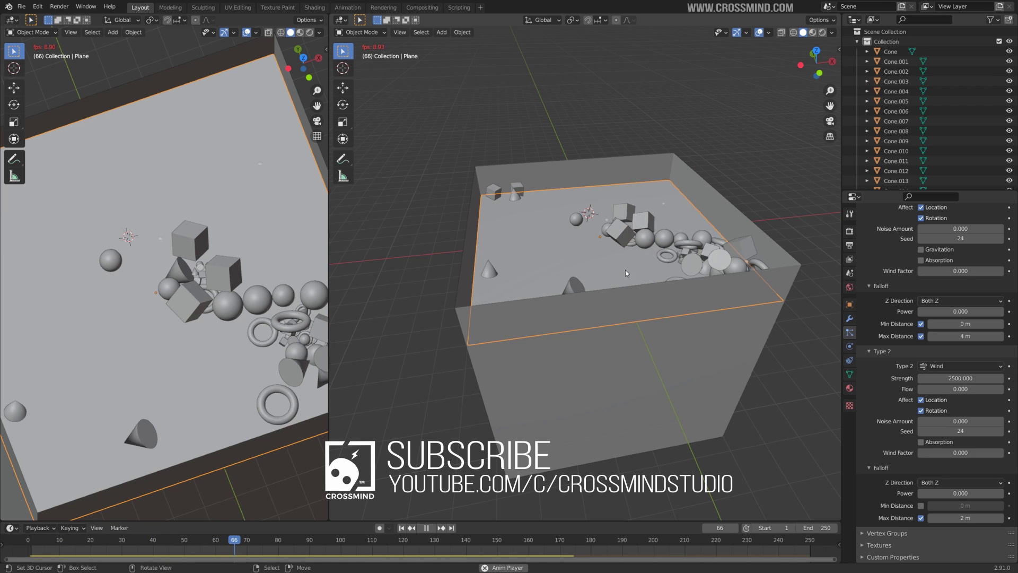
Switch the Type 2 force field to Vortex during playback and let the simulation run to near the last frame.
{"action": "left_click", "coordinate": [982, 366]}
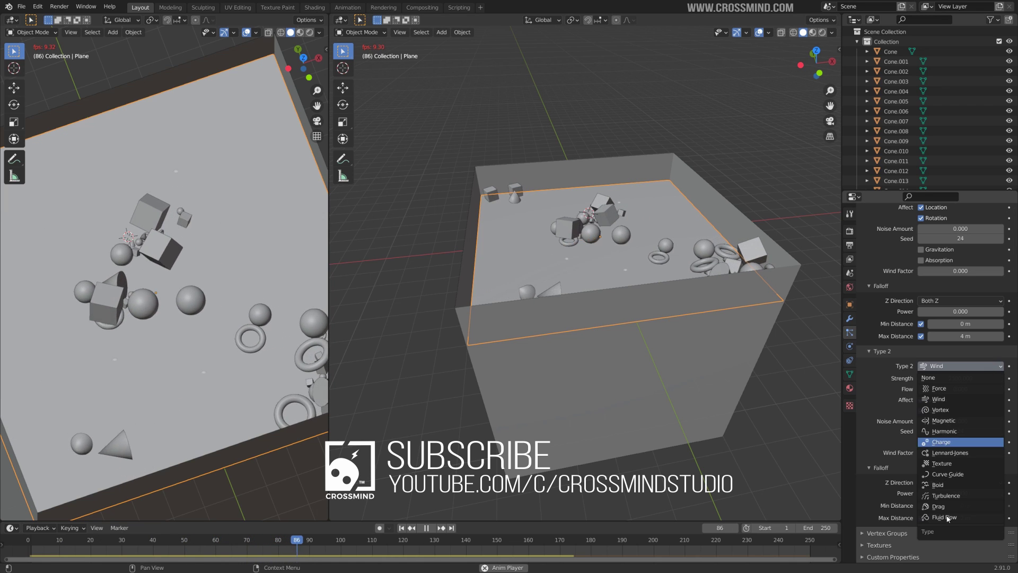
{"action": "left_click", "coordinate": [947, 411]}
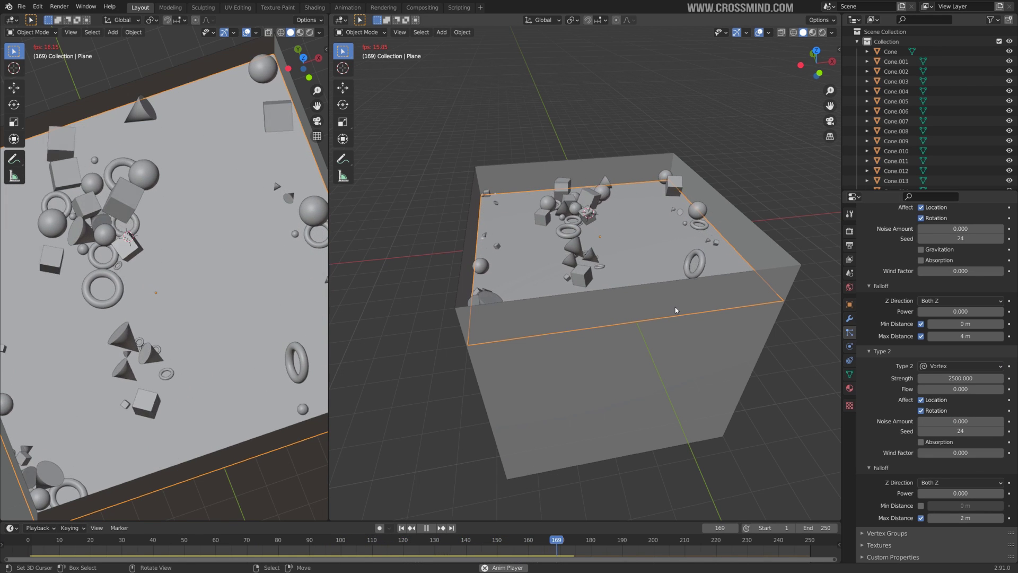
{"action": "middle_click_drag", "start_coordinate": [675, 307], "coordinate": [687, 352]}
{"action": "middle_click_drag", "start_coordinate": [654, 308], "coordinate": [665, 336], "text": "shift"}
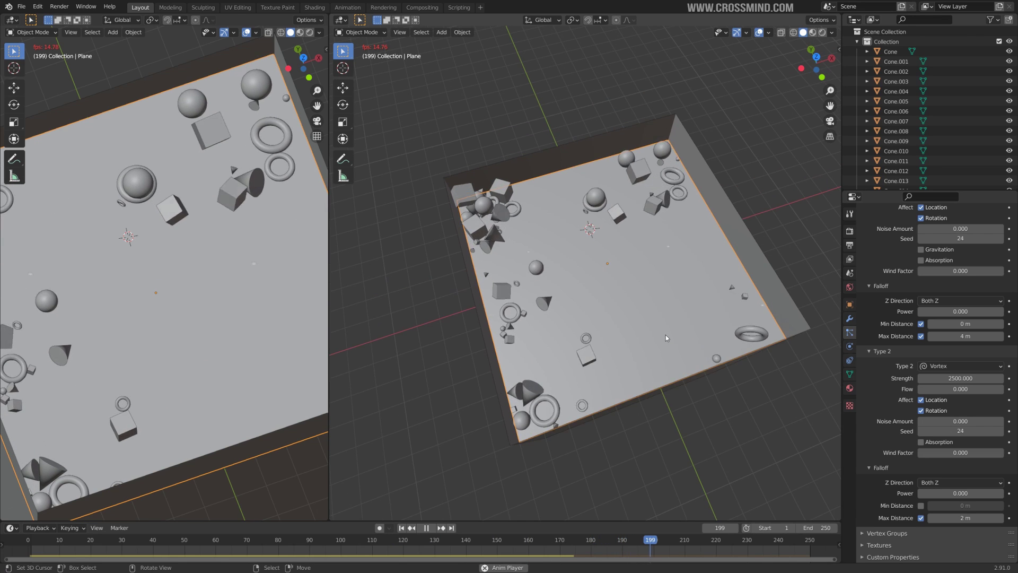
{"action": "scroll", "coordinate": [666, 335], "scroll_direction": "up", "scroll_amount": 1}
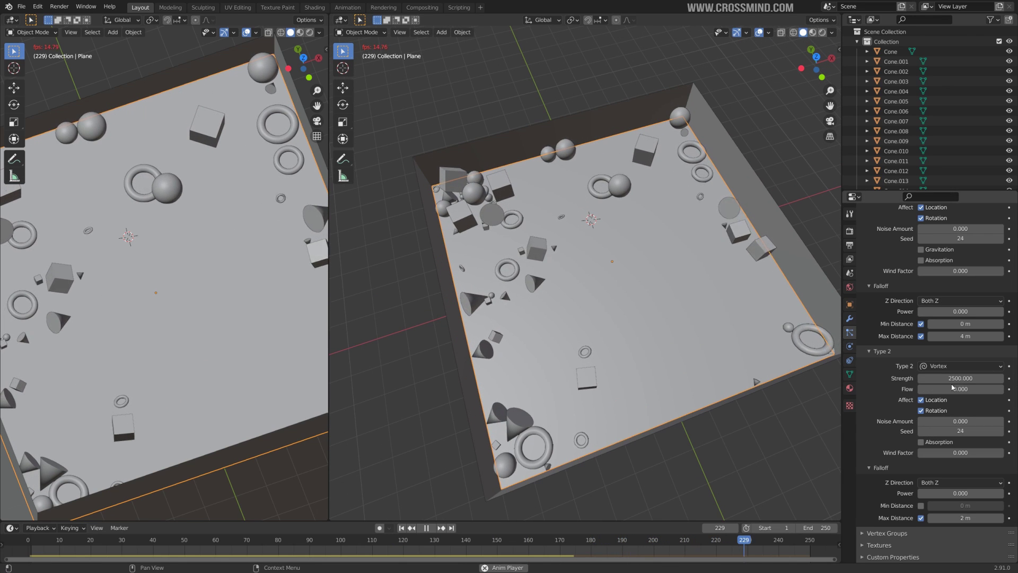
{"action": "key", "text": "space"}
Restart the Vortex simulation near the first frame and look over the shapes in the open box.
{"action": "middle_click_drag", "start_coordinate": [604, 252], "coordinate": [616, 247]}
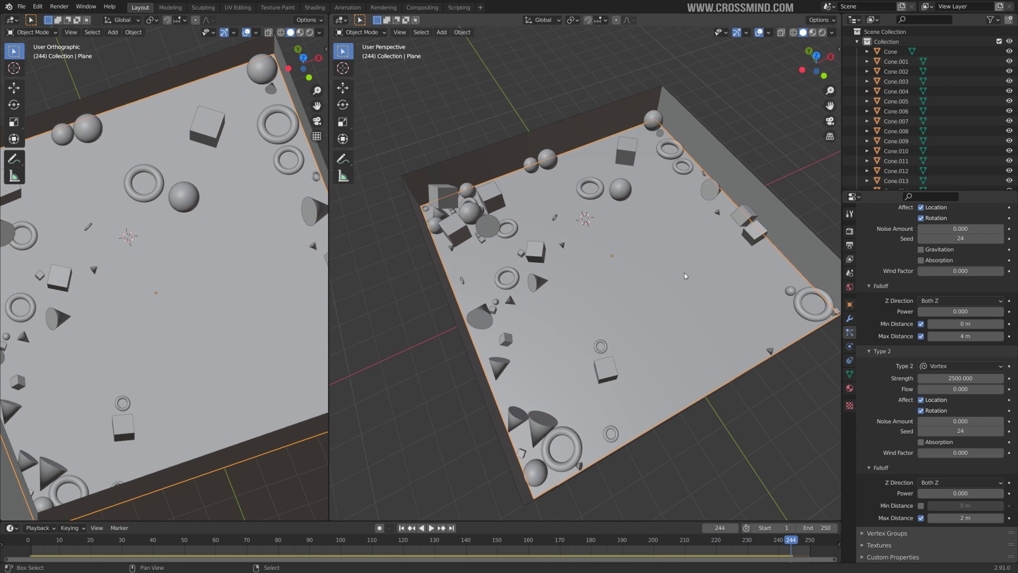
{"action": "middle_click_drag", "start_coordinate": [684, 273], "coordinate": [680, 257], "text": "shift"}
{"action": "key", "text": "space"}
{"action": "key", "text": "space"}
{"action": "scroll", "coordinate": [170, 260], "scroll_direction": "down", "scroll_amount": 1}
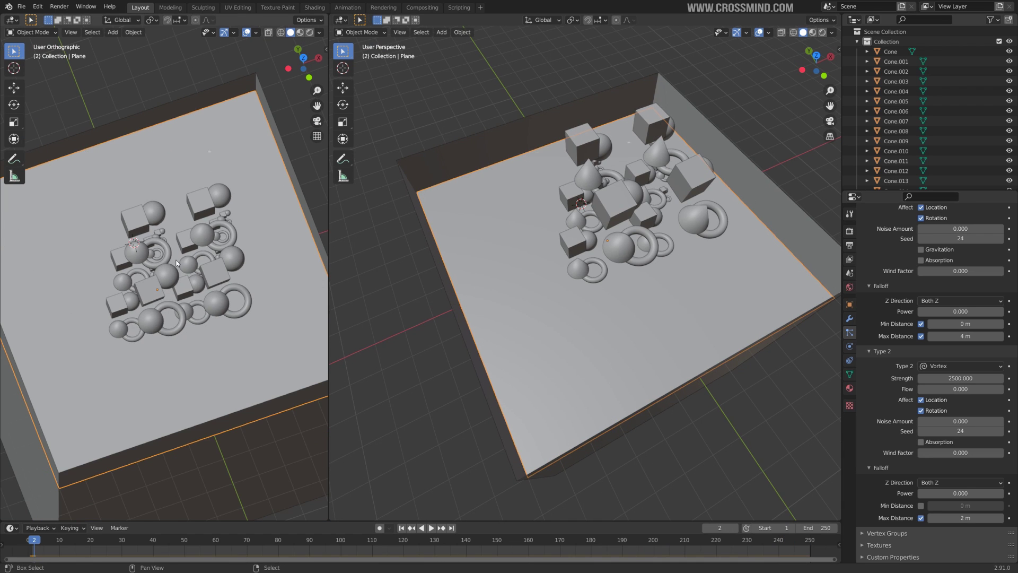
{"action": "middle_click_drag", "start_coordinate": [616, 292], "coordinate": [639, 326]}
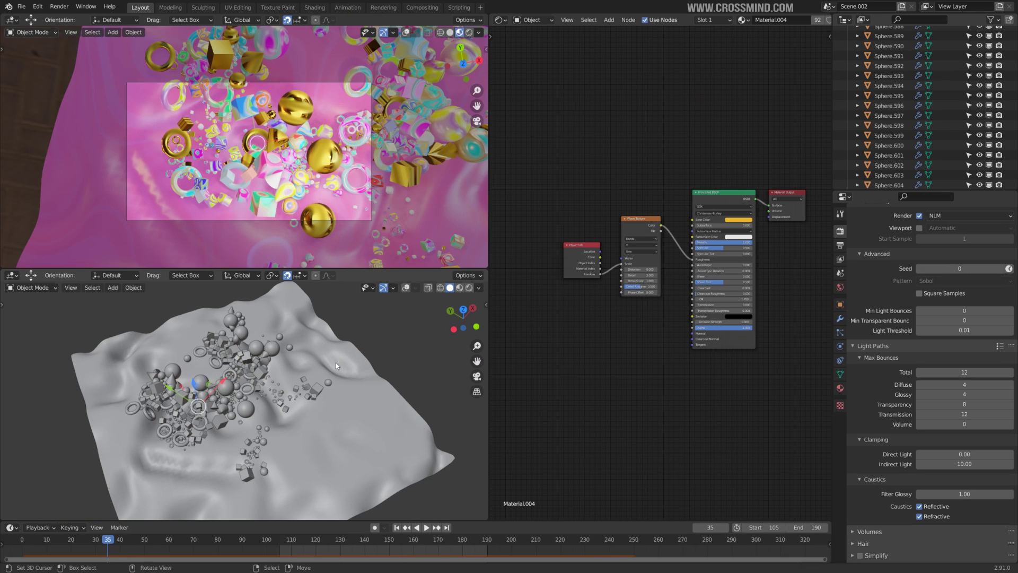
Inspect the finished scene's shapes on the wavy floor from close above and from an overview angle.
{"action": "middle_click_drag", "start_coordinate": [330, 380], "coordinate": [427, 303]}
{"action": "key", "text": "KP_0"}
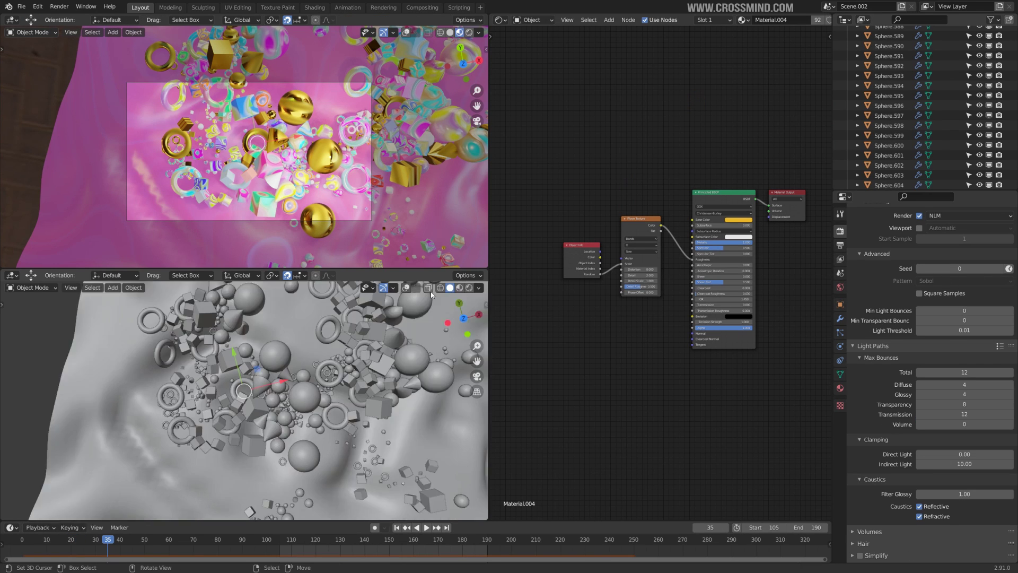
{"action": "middle_click_drag", "start_coordinate": [289, 431], "coordinate": [304, 406], "text": "shift"}
{"action": "scroll", "coordinate": [277, 432], "scroll_direction": "down", "scroll_amount": 4}
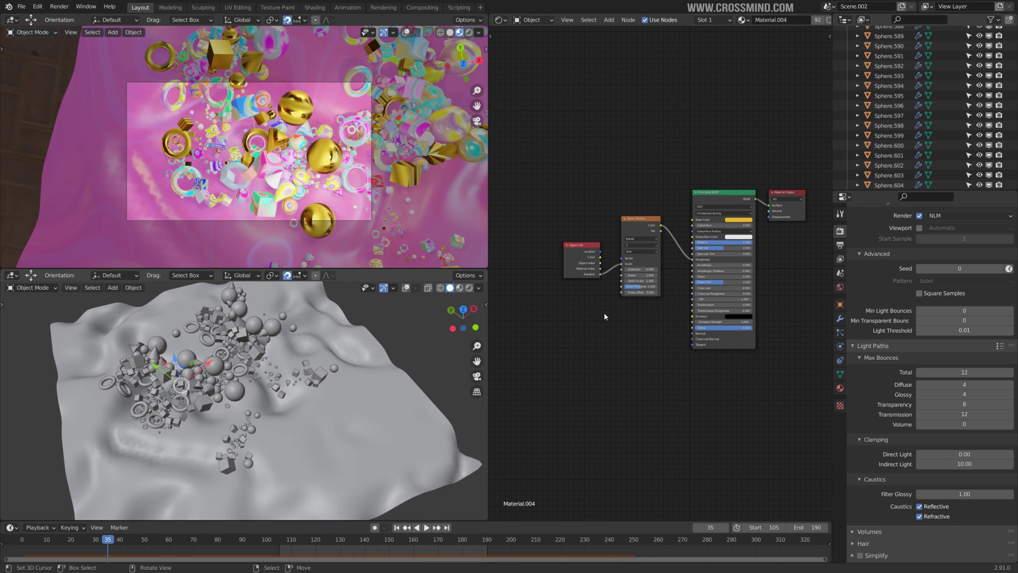
Select the hidden Plane.003 and review its particle emission, rotation, and Type 1 and Type 2 force field settings.
{"action": "left_click_drag", "start_coordinate": [1013, 128], "coordinate": [1013, 59]}
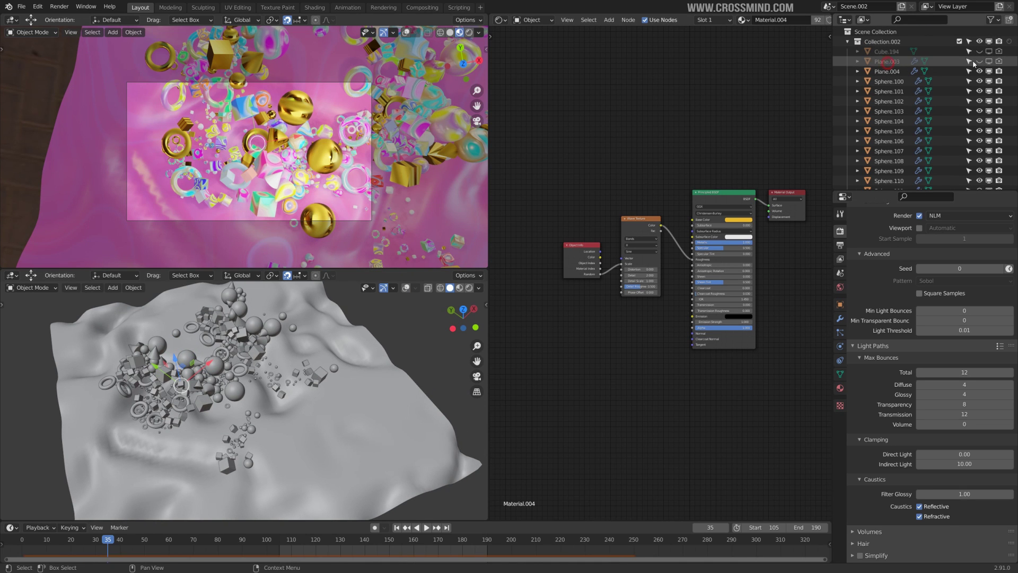
{"action": "left_click", "coordinate": [888, 61]}
{"action": "left_click", "coordinate": [840, 332]}
{"action": "middle_click_drag", "start_coordinate": [894, 307], "coordinate": [901, 400]}
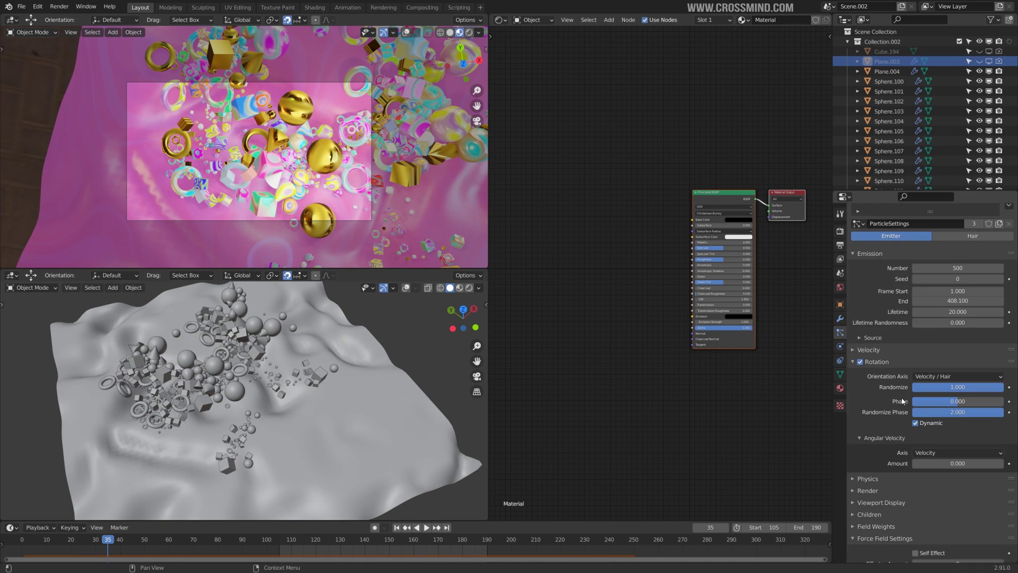
{"action": "scroll", "coordinate": [903, 402], "scroll_direction": "up", "scroll_amount": 3}
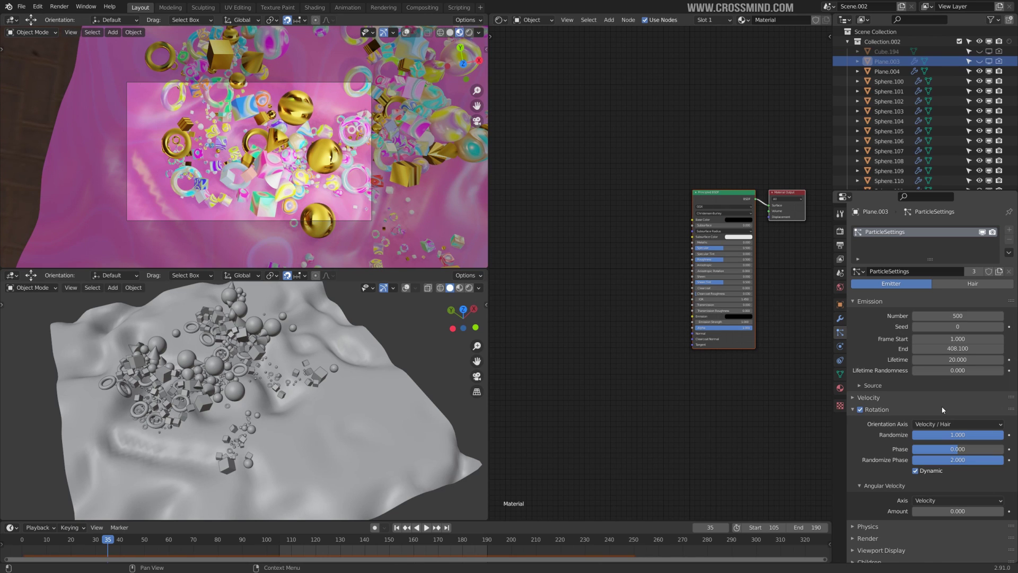
{"action": "scroll", "coordinate": [943, 409], "scroll_direction": "down", "scroll_amount": 15}
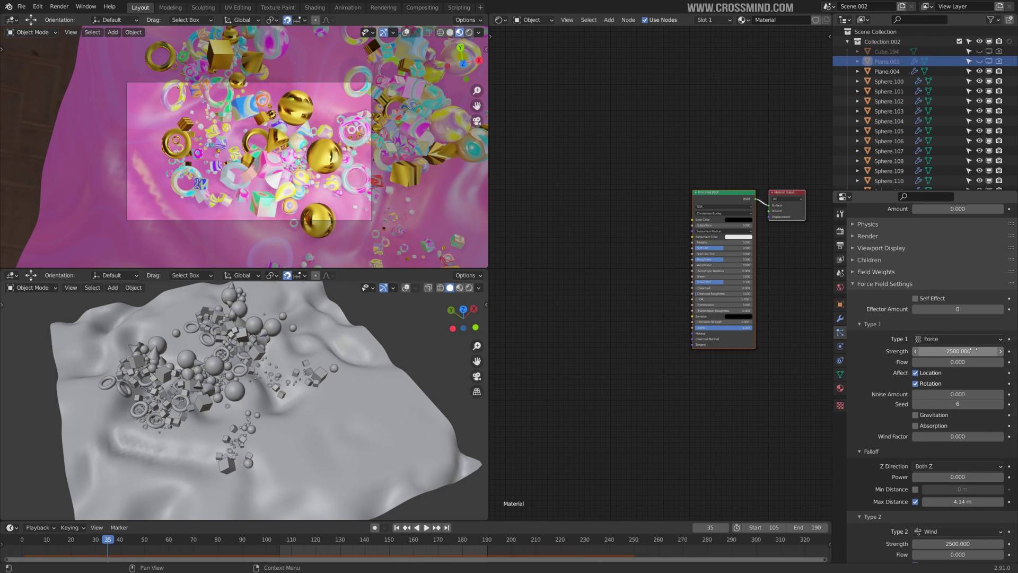
{"action": "scroll", "coordinate": [948, 420], "scroll_direction": "down", "scroll_amount": 4}
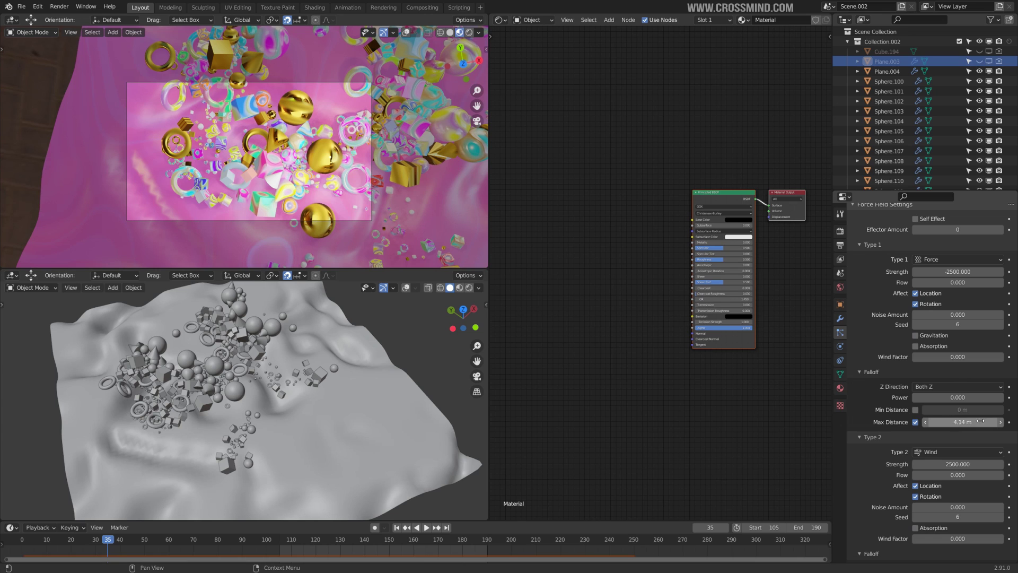
{"action": "scroll", "coordinate": [985, 419], "scroll_direction": "down", "scroll_amount": 4}
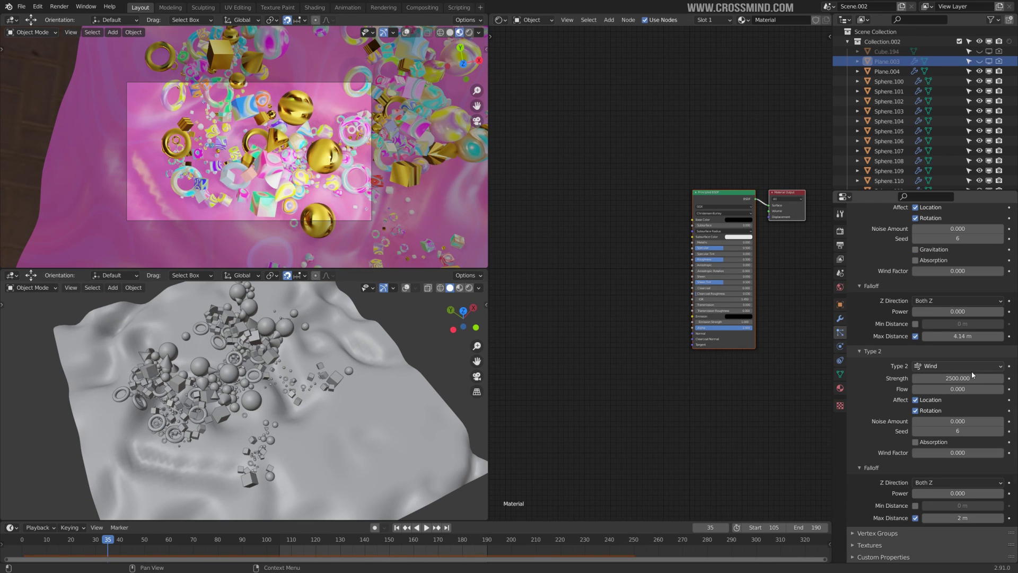
Inspect the finished scene in Wireframe shading and return the lower viewport to Solid.
{"action": "left_click", "coordinate": [372, 399]}
{"action": "key", "text": "z"}
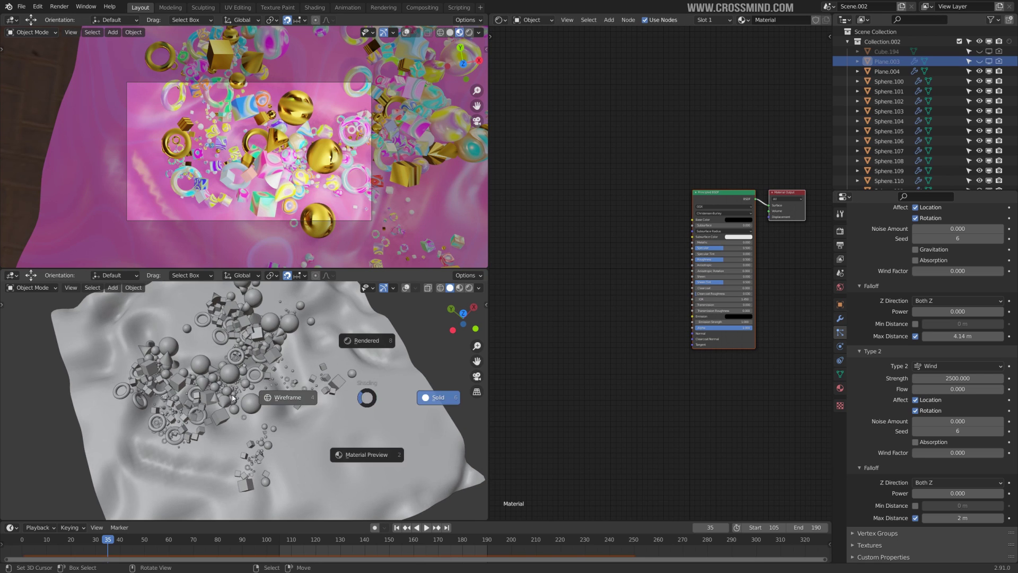
{"action": "left_click", "coordinate": [334, 409]}
{"action": "mouse_move", "coordinate": [333, 408]}
{"action": "middle_mouse_down"}
{"action": "mouse_move", "coordinate": [329, 381]}
{"action": "mouse_move", "coordinate": [373, 411]}
{"action": "middle_mouse_up"}
{"action": "key", "text": "z"}
{"action": "left_click", "coordinate": [364, 392]}
Select the wavy floor Plane.004 and examine its Displace and Subdivision modifiers alongside a low side view of the surface.
{"action": "scroll", "coordinate": [368, 390], "scroll_direction": "up", "scroll_amount": 1}
{"action": "middle_click_drag", "start_coordinate": [365, 175], "coordinate": [337, 186], "text": "shift"}
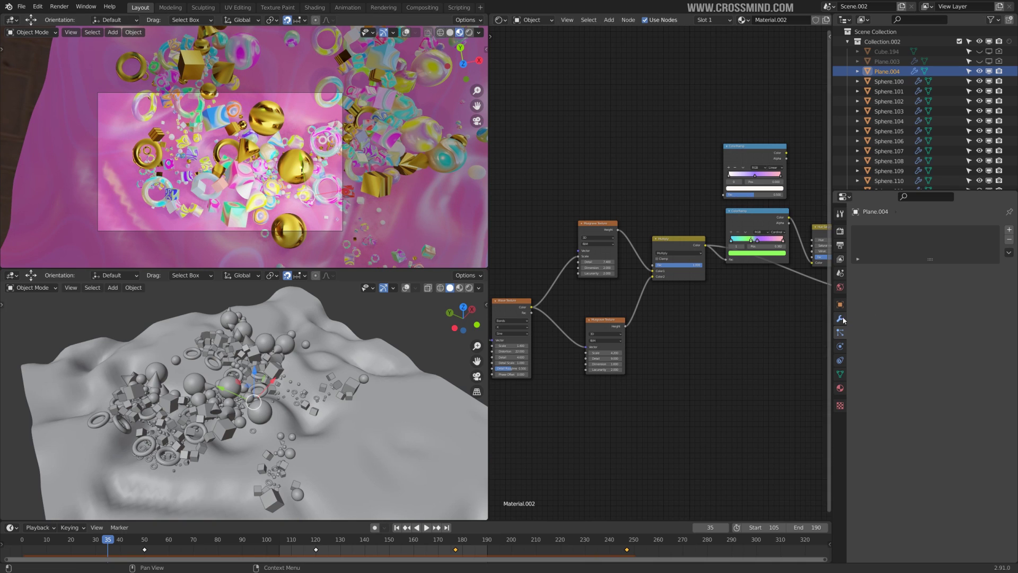
{"action": "left_click", "coordinate": [840, 319]}
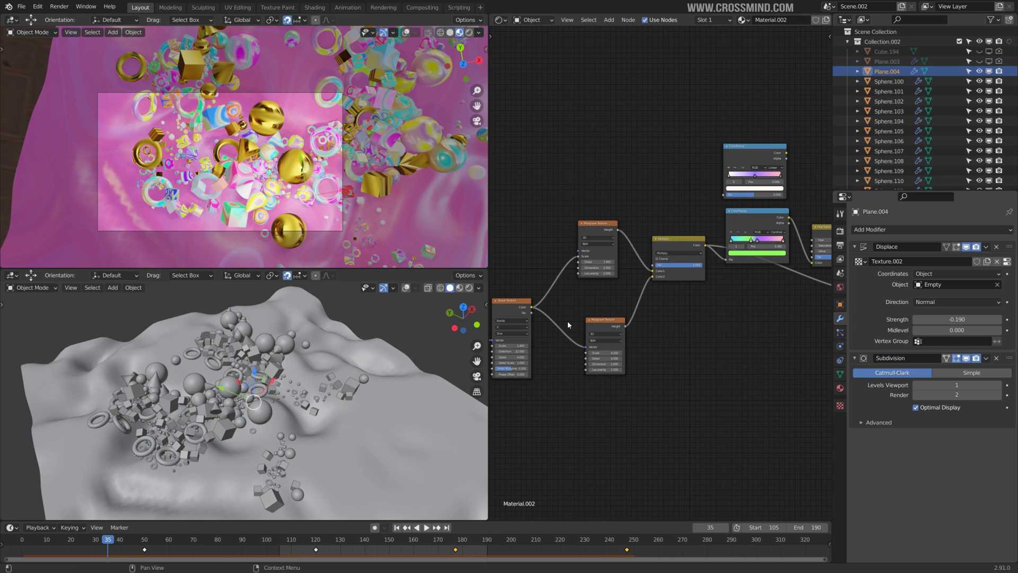
{"action": "middle_click_drag", "start_coordinate": [400, 415], "coordinate": [403, 391]}
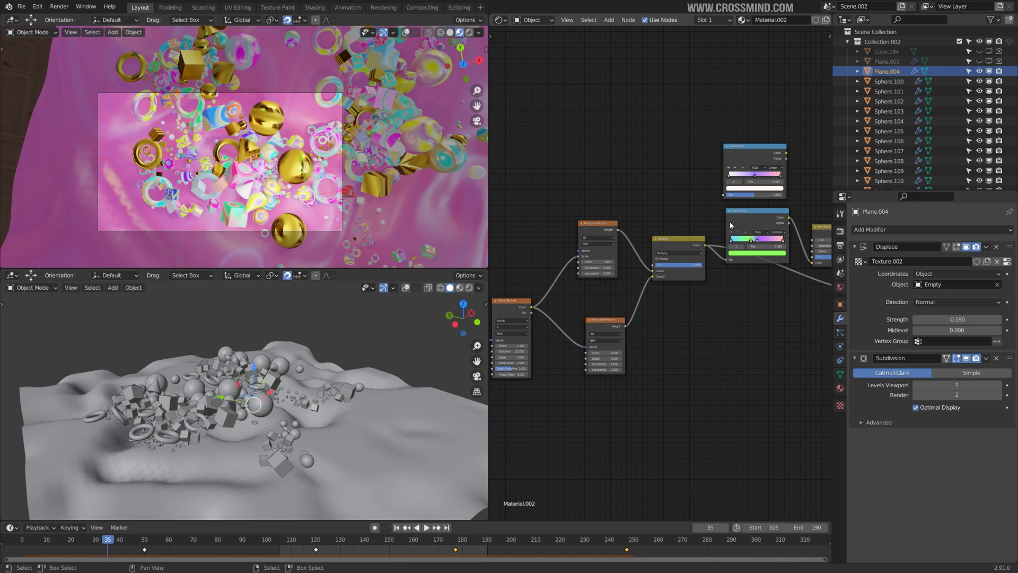
{"action": "middle_click_drag", "start_coordinate": [370, 452], "coordinate": [337, 425]}
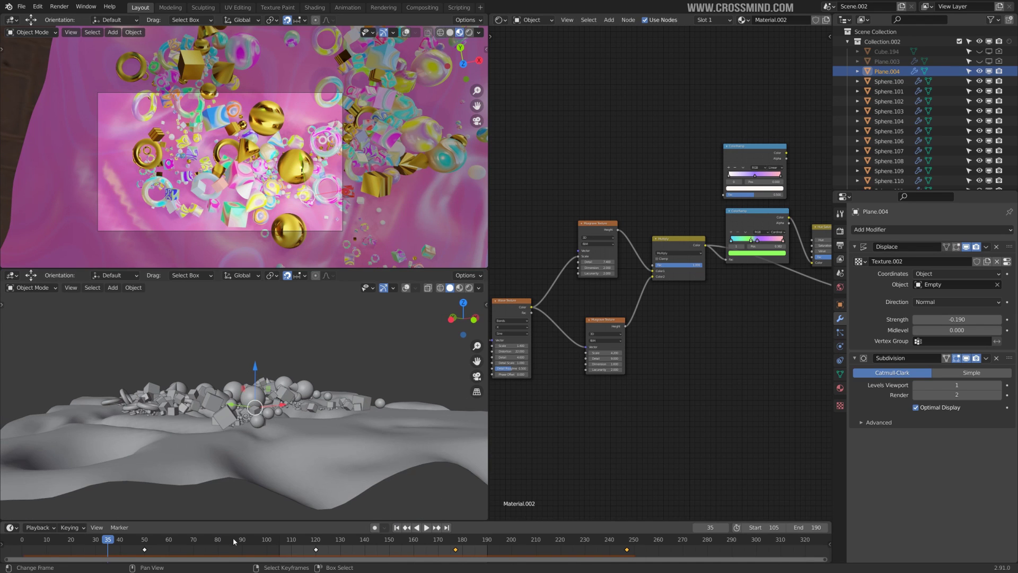
Scrub to frame 149 and play the animation onward in short stretches to watch the floor's waves from the side.
{"action": "left_click_drag", "start_coordinate": [234, 541], "coordinate": [382, 541]}
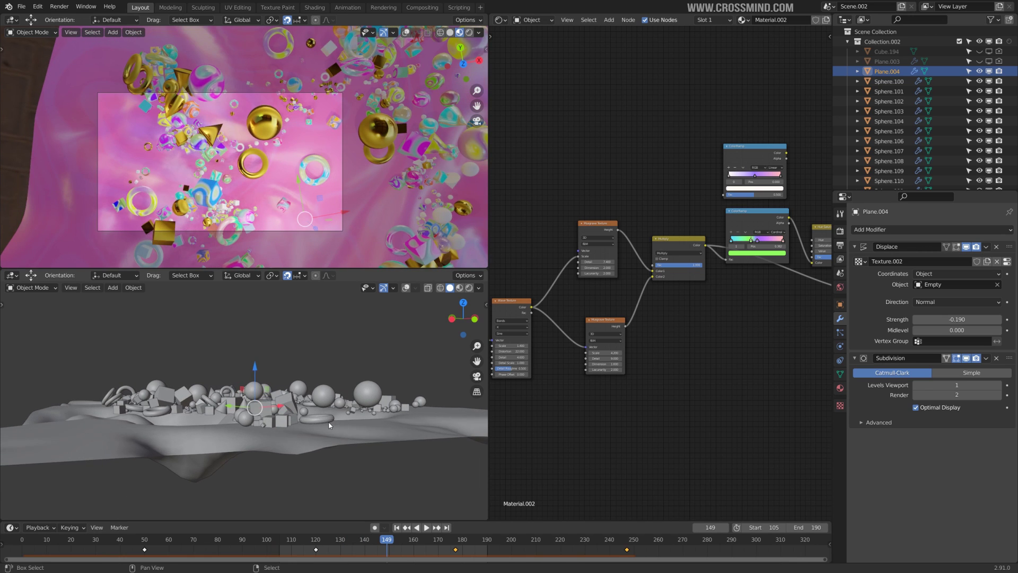
{"action": "key", "text": "space"}
{"action": "left_click", "coordinate": [241, 419]}
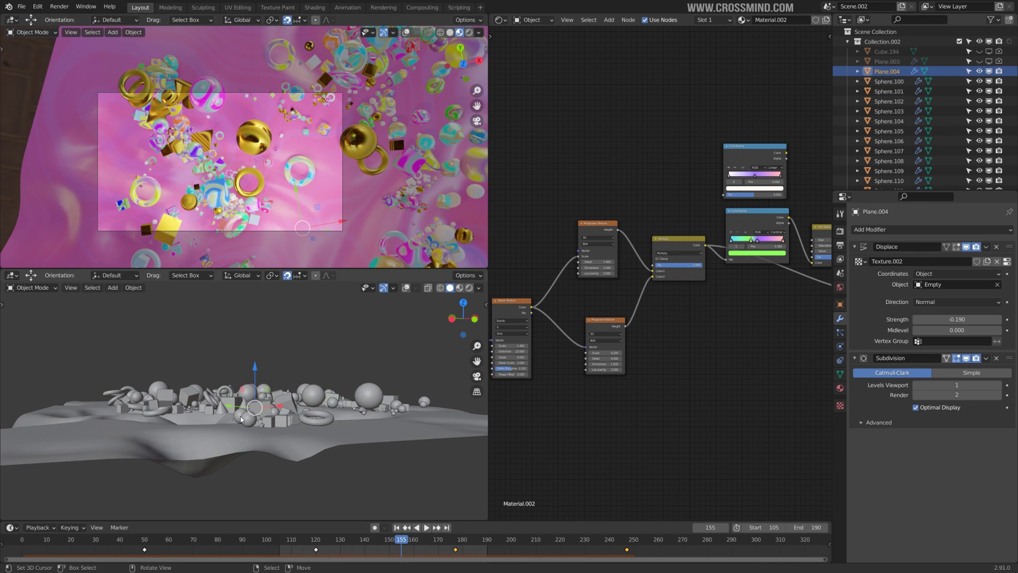
{"action": "key", "text": "space"}
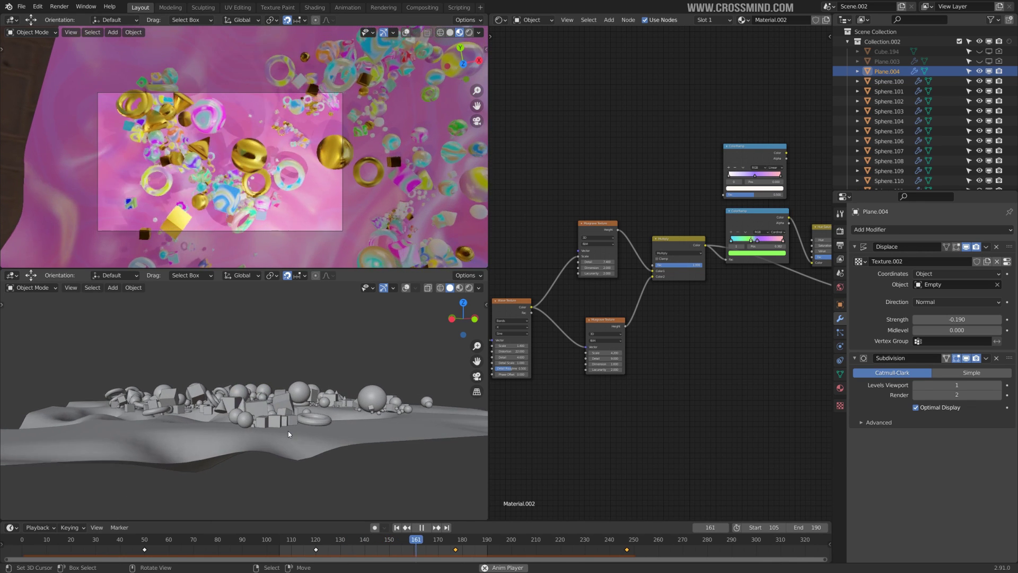
{"action": "key", "text": "space"}
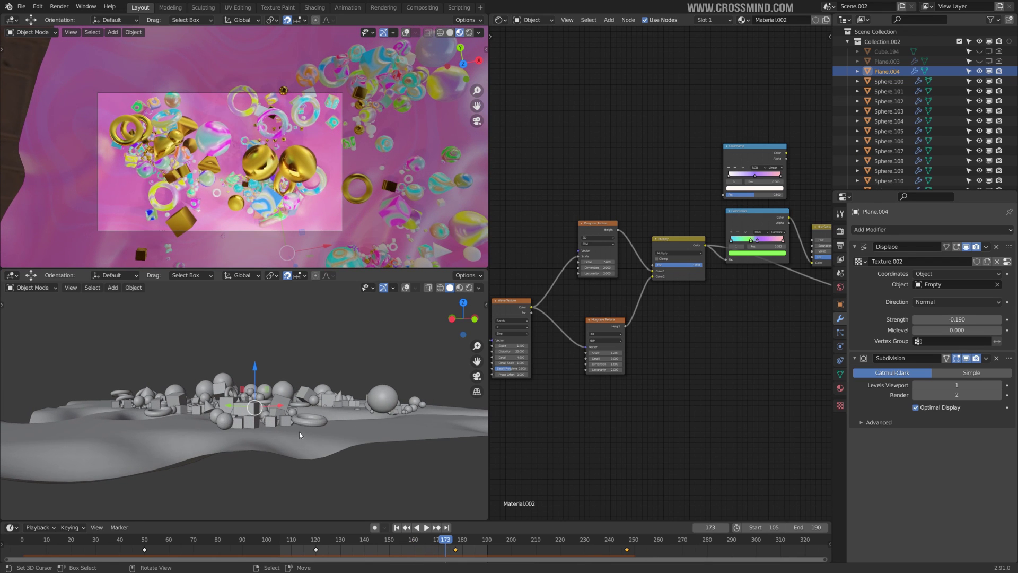
{"action": "key", "text": "space"}
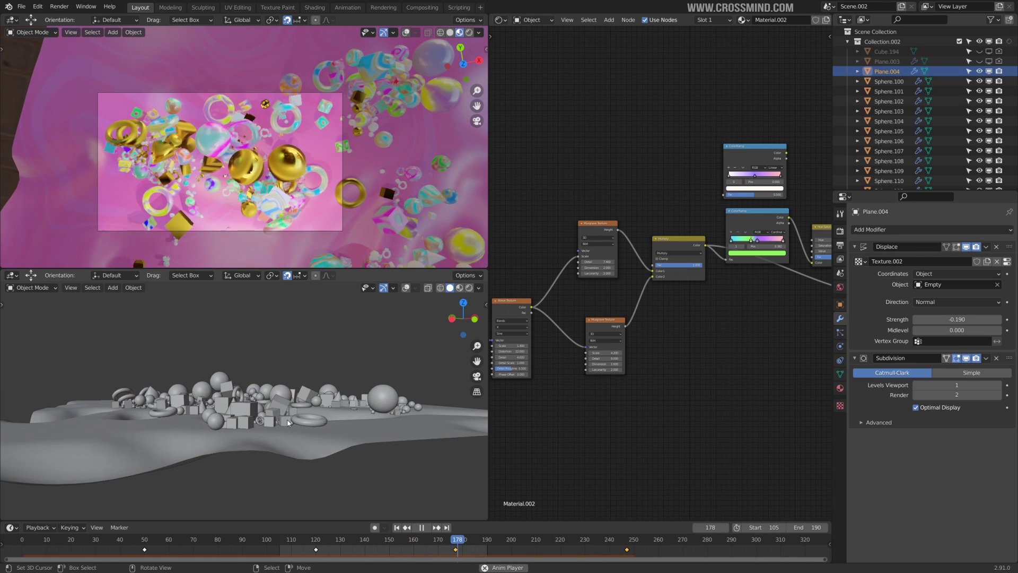
{"action": "key", "text": "space"}
Keep playing the looping animation in short bursts while viewing the displaced floor and shapes from several angles.
{"action": "middle_click_drag", "start_coordinate": [301, 389], "coordinate": [330, 389]}
{"action": "key", "text": "space"}
{"action": "key", "text": "space"}
{"action": "middle_click_drag", "start_coordinate": [355, 355], "coordinate": [310, 339], "text": "shift"}
{"action": "key", "text": "space"}
{"action": "key", "text": "space"}
{"action": "scroll", "coordinate": [323, 377], "scroll_direction": "down", "scroll_amount": 3}
{"action": "scroll", "coordinate": [309, 412], "scroll_direction": "down", "scroll_amount": 1}
{"action": "key", "text": "space"}
{"action": "key", "text": "space"}
{"action": "middle_click_drag", "start_coordinate": [365, 388], "coordinate": [416, 288]}
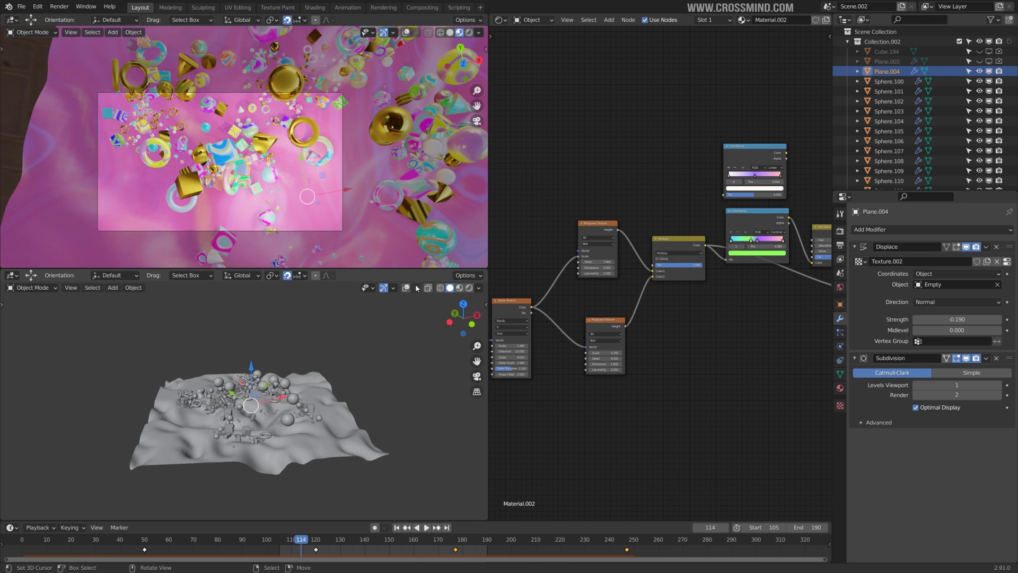
Turn on the lower viewport's overlays and play the animation to frame 120.
{"action": "left_click", "coordinate": [406, 287]}
{"action": "middle_click_drag", "start_coordinate": [350, 370], "coordinate": [354, 338]}
{"action": "key", "text": "space"}
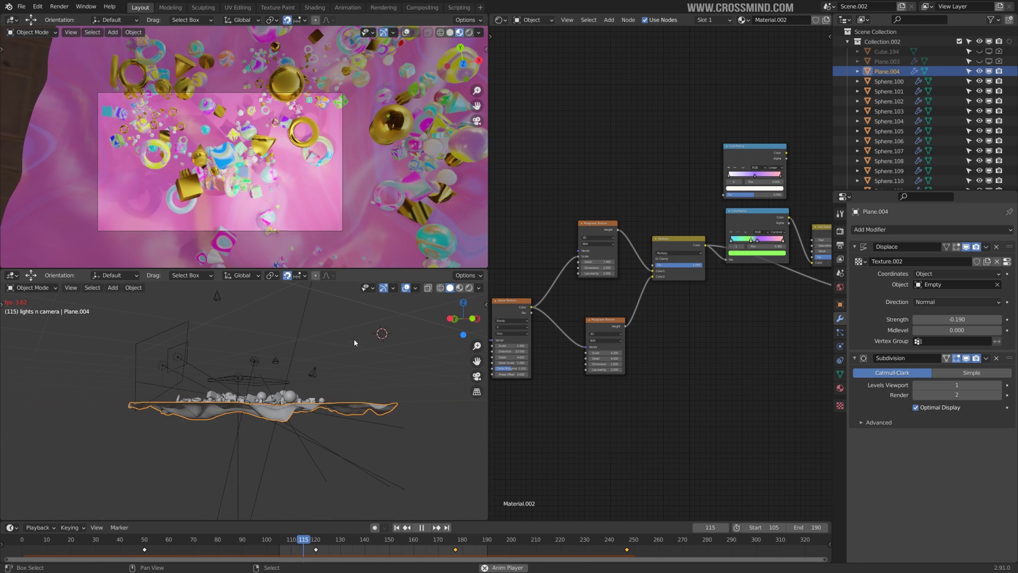
{"action": "key", "text": "space"}
Try moving the Empty that controls the floor's displacement, cancel the move and reselect the floor plane.
{"action": "right_click", "coordinate": [294, 342]}
{"action": "key", "text": "g"}
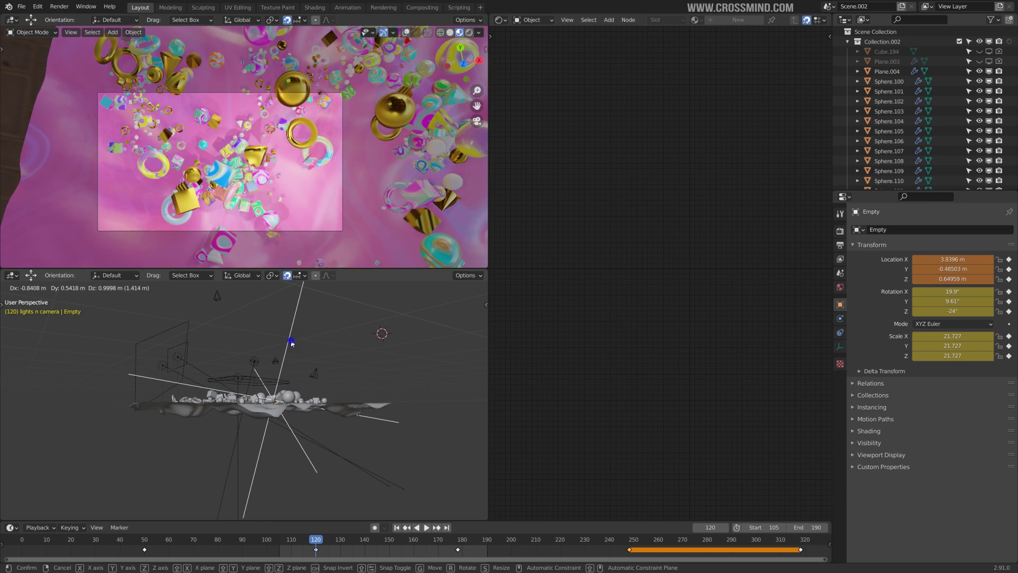
{"action": "right_click", "coordinate": [292, 344]}
{"action": "middle_click_drag", "start_coordinate": [330, 394], "coordinate": [341, 432]}
{"action": "left_click", "coordinate": [342, 432]}
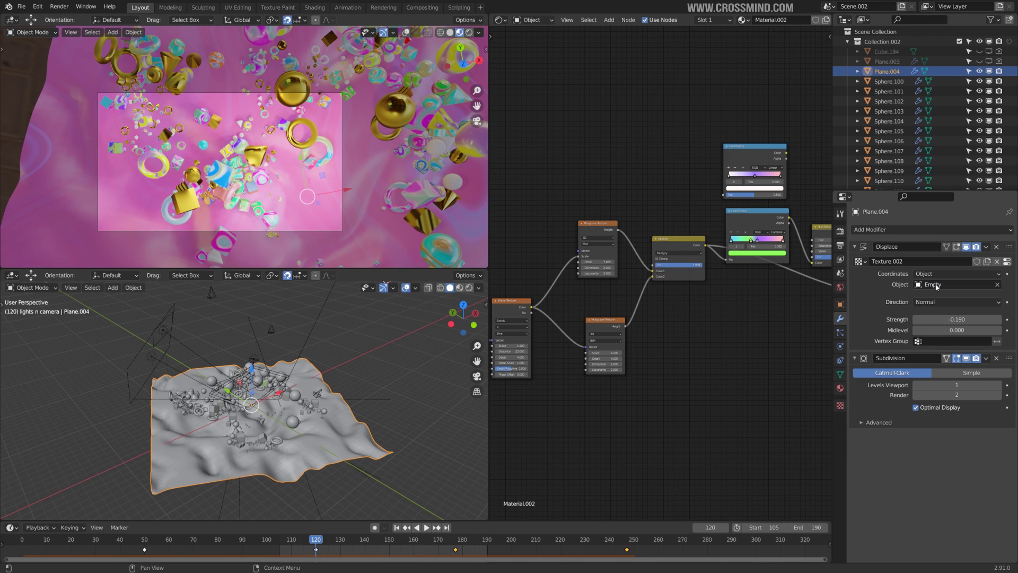
Select the displacement Empty again, try and cancel another move, and show the texture properties.
{"action": "right_click", "coordinate": [322, 321]}
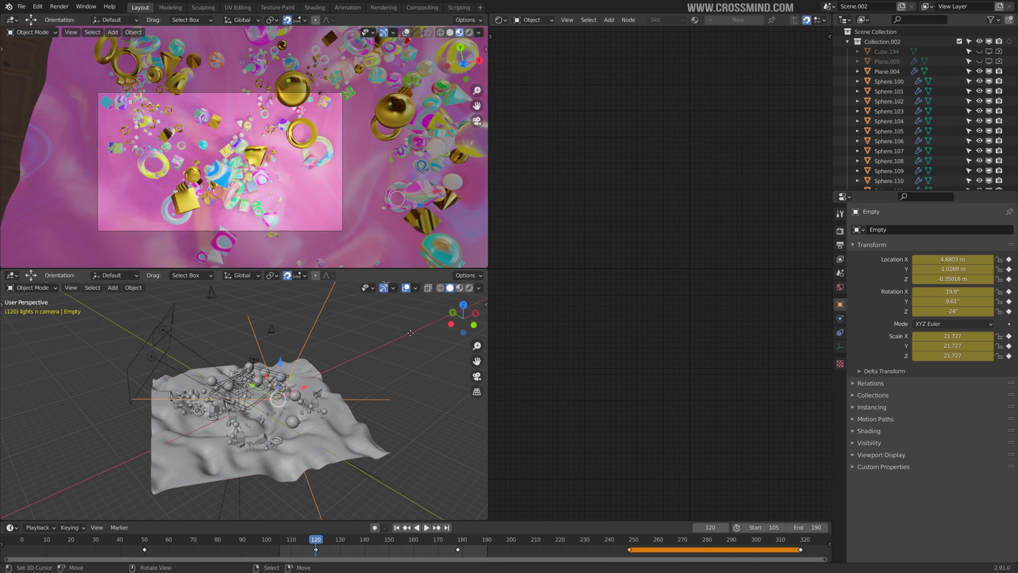
{"action": "key", "text": "g"}
{"action": "key", "text": "Escape"}
{"action": "left_click", "coordinate": [841, 366]}
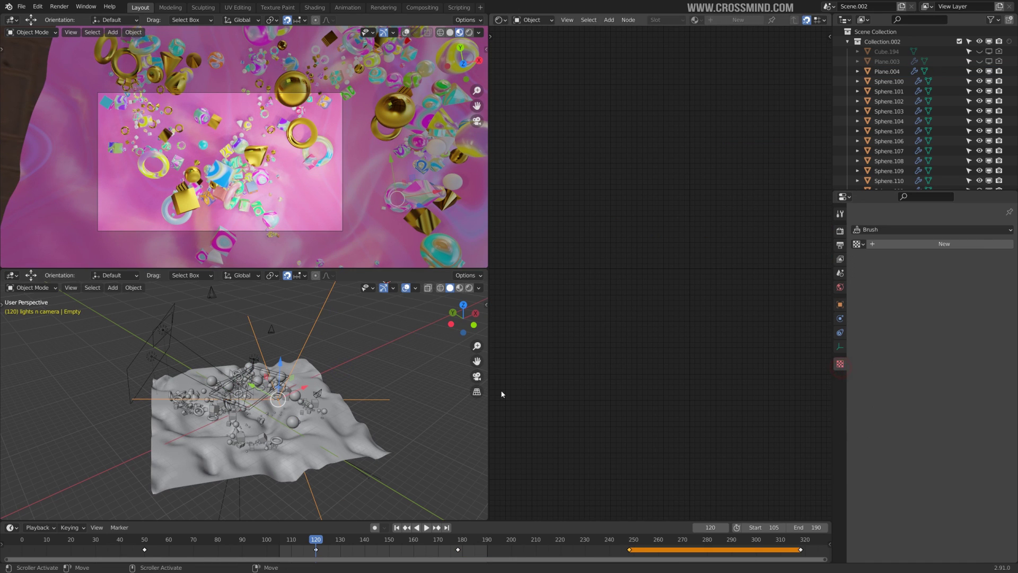
Select the floor plane and view the displaced surface and shapes in the lower viewport from above.
{"action": "left_click", "coordinate": [352, 443]}
{"action": "middle_click_drag", "start_coordinate": [260, 422], "coordinate": [361, 454]}
{"action": "scroll", "coordinate": [323, 447], "scroll_direction": "up", "scroll_amount": 4}
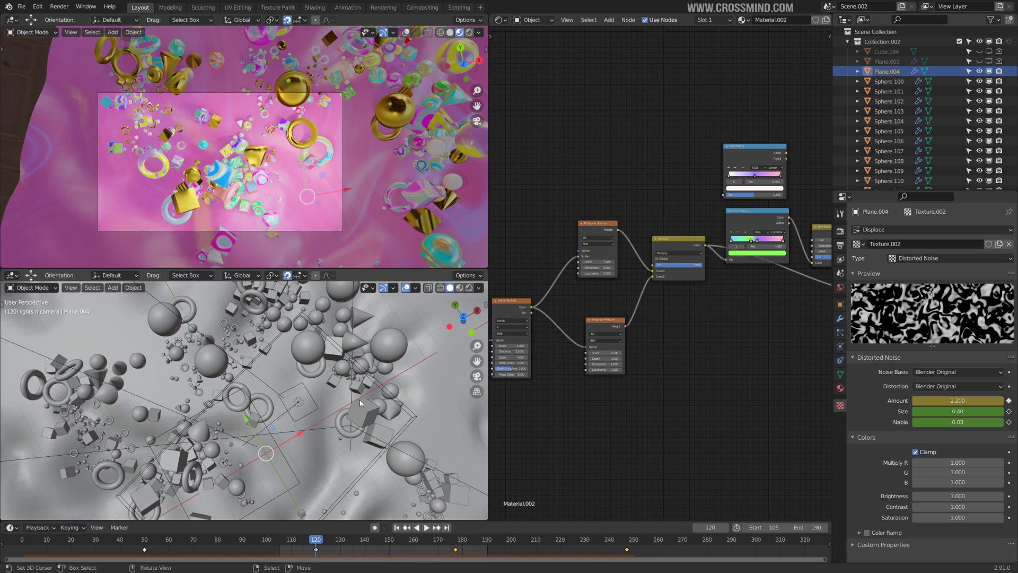
{"action": "middle_click_drag", "start_coordinate": [359, 400], "coordinate": [384, 322]}
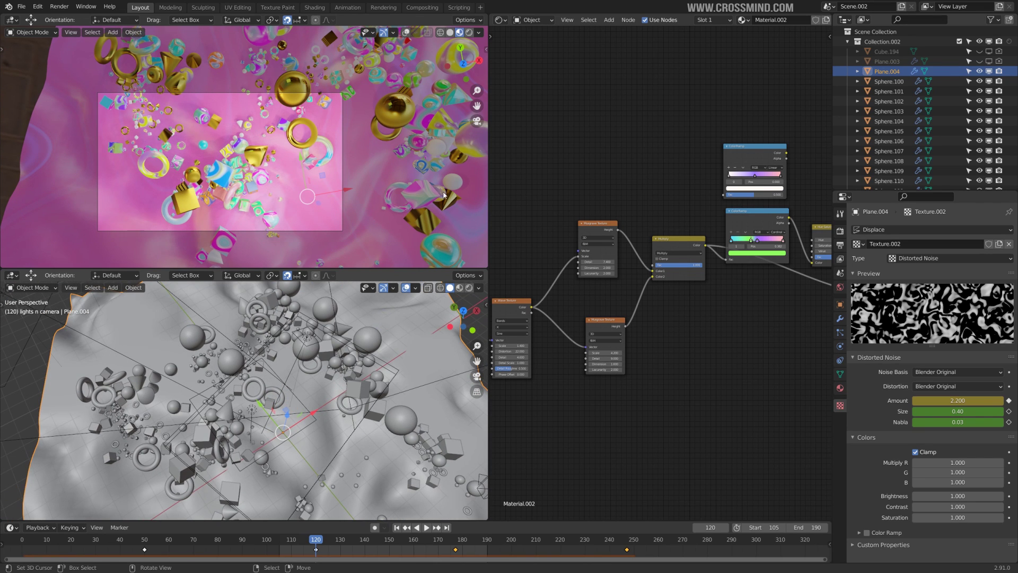
{"action": "scroll", "coordinate": [653, 302], "scroll_direction": "down", "scroll_amount": 5}
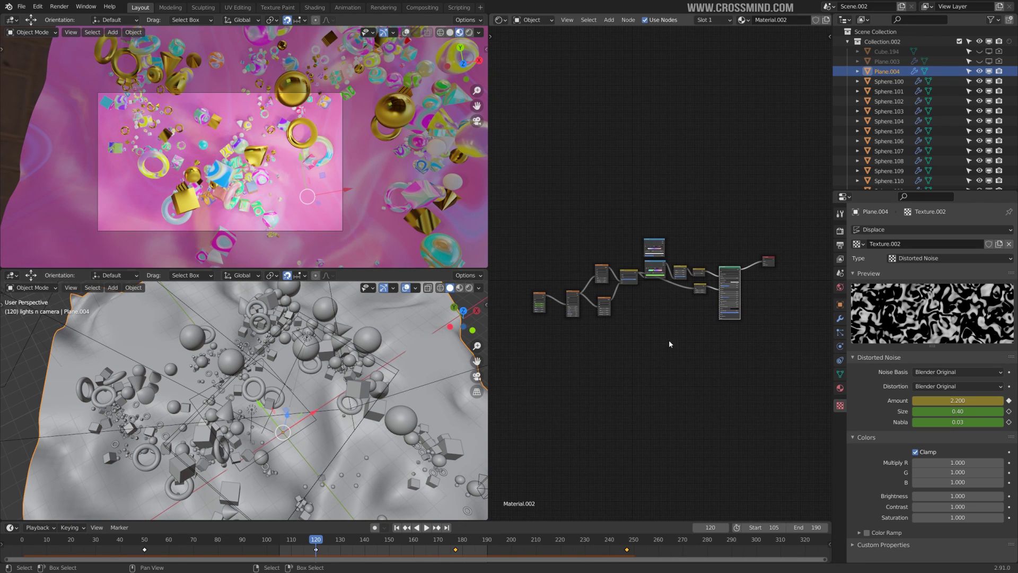
Examine the floor material's node chain, from the color ramps through Hue Saturation Value, Invert and Bright/Contrast to the Principled BSDF.
{"action": "scroll", "coordinate": [669, 339], "scroll_direction": "up", "scroll_amount": 4}
{"action": "scroll", "coordinate": [665, 346], "scroll_direction": "up", "scroll_amount": 2}
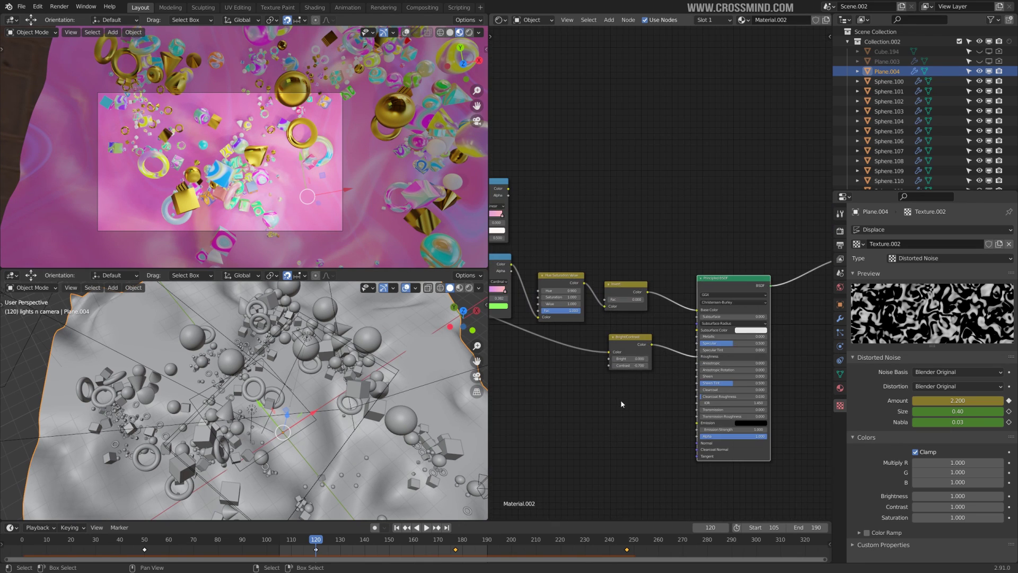
{"action": "middle_click_drag", "start_coordinate": [621, 404], "coordinate": [580, 391]}
{"action": "scroll", "coordinate": [692, 246], "scroll_direction": "up", "scroll_amount": 4}
{"action": "middle_click_drag", "start_coordinate": [579, 309], "coordinate": [663, 300]}
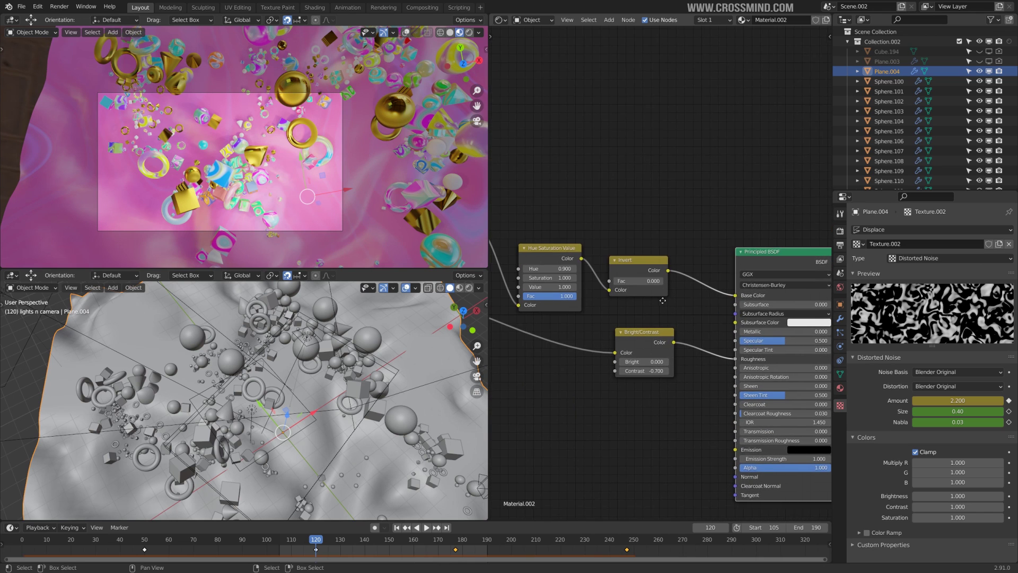
{"action": "scroll", "coordinate": [662, 301], "scroll_direction": "down", "scroll_amount": 4}
{"action": "middle_click_drag", "start_coordinate": [371, 361], "coordinate": [376, 362]}
{"action": "scroll", "coordinate": [340, 187], "scroll_direction": "up", "scroll_amount": 2}
{"action": "middle_click_drag", "start_coordinate": [643, 387], "coordinate": [701, 399]}
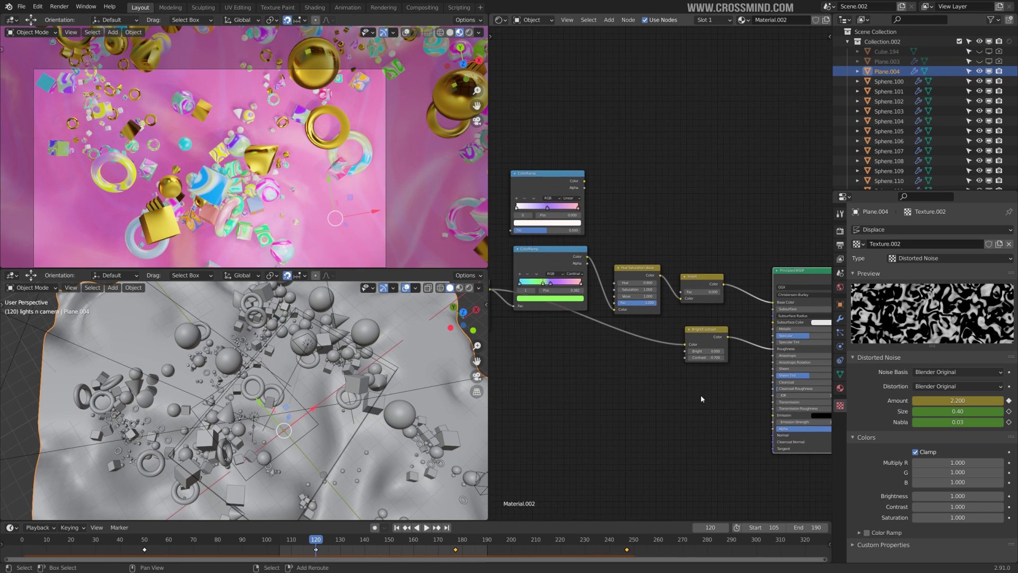
Cut the Invert and Bright/Contrast links into the Principled BSDF, and reconnect Invert to Base Color.
{"action": "middle_click_drag", "start_coordinate": [756, 312], "coordinate": [628, 274]}
{"action": "scroll", "coordinate": [617, 317], "scroll_direction": "down", "scroll_amount": 3}
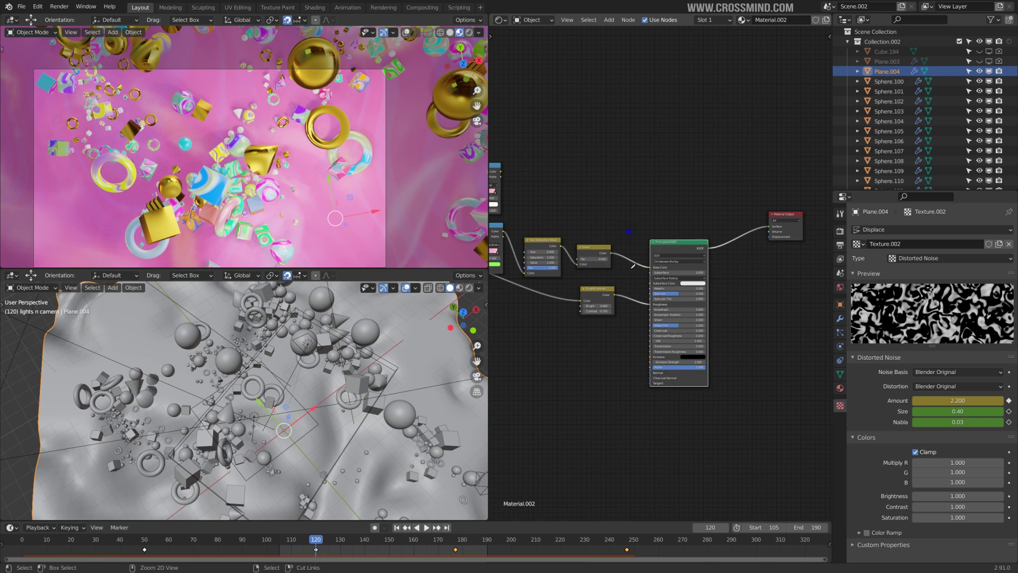
{"action": "right_click_drag", "start_coordinate": [630, 234], "coordinate": [633, 378], "text": "ctrl"}
{"action": "scroll", "coordinate": [639, 308], "scroll_direction": "up", "scroll_amount": 2}
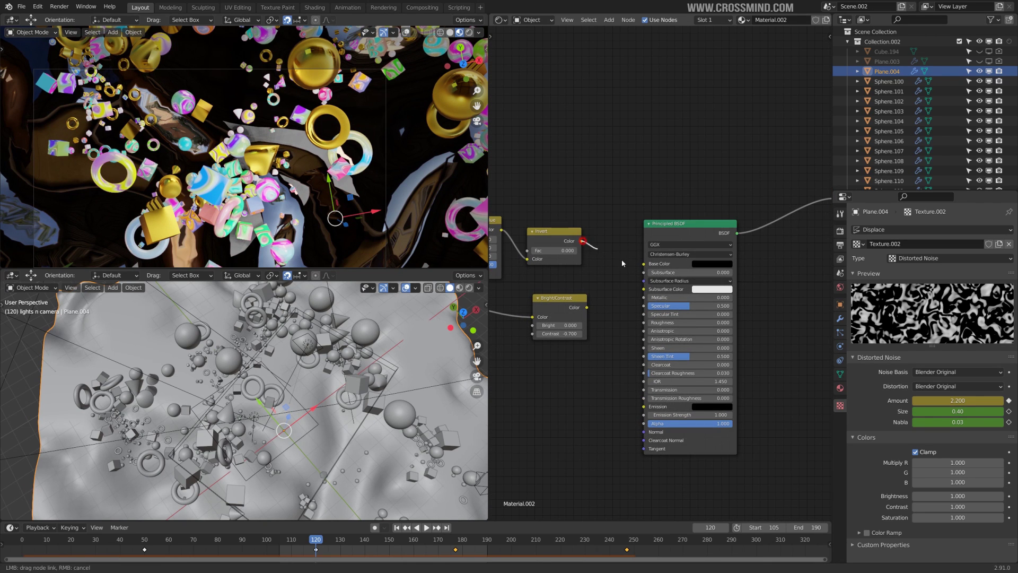
{"action": "left_click_drag", "start_coordinate": [642, 268], "coordinate": [643, 264]}
Review the texture nodes upstream, and reconnect Bright/Contrast's Color to the Principled BSDF's Roughness.
{"action": "middle_click_drag", "start_coordinate": [598, 303], "coordinate": [713, 305]}
{"action": "scroll", "coordinate": [714, 304], "scroll_direction": "down", "scroll_amount": 3}
{"action": "middle_click_drag", "start_coordinate": [637, 302], "coordinate": [761, 306]}
{"action": "scroll", "coordinate": [644, 232], "scroll_direction": "up", "scroll_amount": 3}
{"action": "scroll", "coordinate": [630, 293], "scroll_direction": "up", "scroll_amount": 3}
{"action": "middle_click_drag", "start_coordinate": [629, 322], "coordinate": [518, 300]}
{"action": "scroll", "coordinate": [774, 341], "scroll_direction": "down", "scroll_amount": 8}
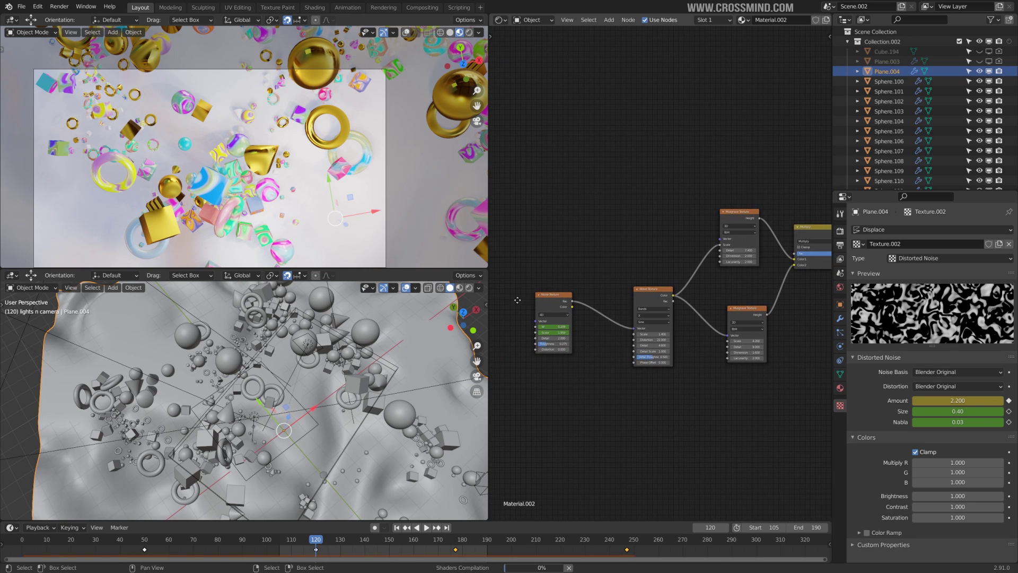
{"action": "middle_click_drag", "start_coordinate": [579, 372], "coordinate": [813, 384]}
{"action": "scroll", "coordinate": [662, 319], "scroll_direction": "up", "scroll_amount": 2}
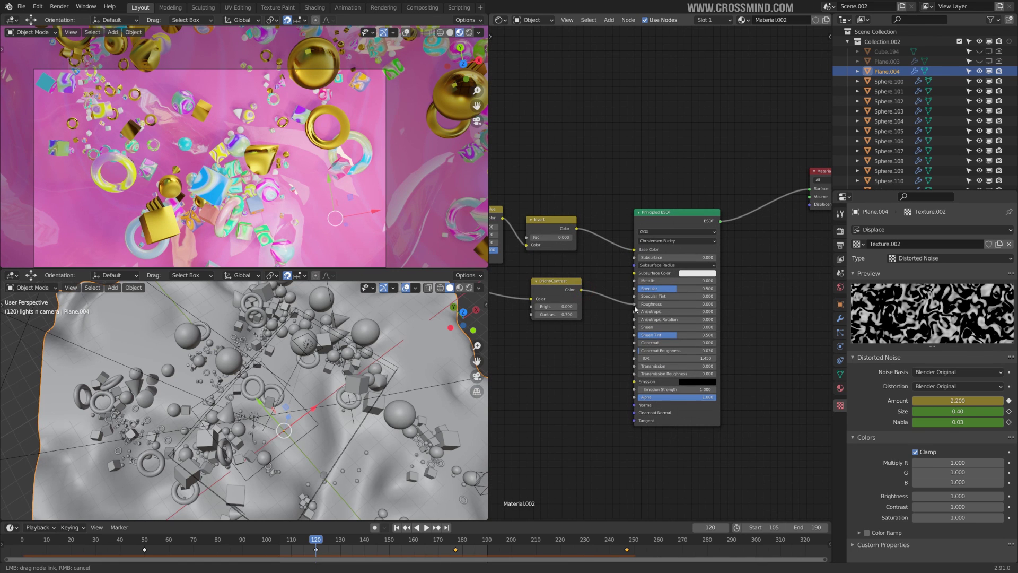
{"action": "left_click_drag", "start_coordinate": [635, 308], "coordinate": [634, 307]}
Preview the Wave Texture node's output directly on the floor.
{"action": "middle_click_drag", "start_coordinate": [667, 401], "coordinate": [497, 331]}
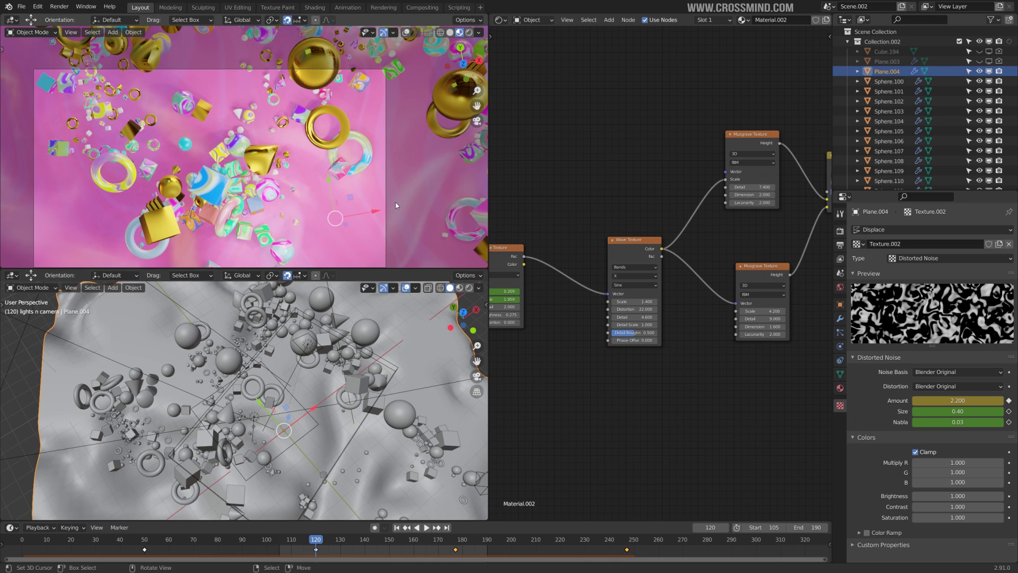
{"action": "middle_click_drag", "start_coordinate": [643, 228], "coordinate": [605, 219]}
{"action": "left_click", "coordinate": [587, 240], "text": "ctrl+shift"}
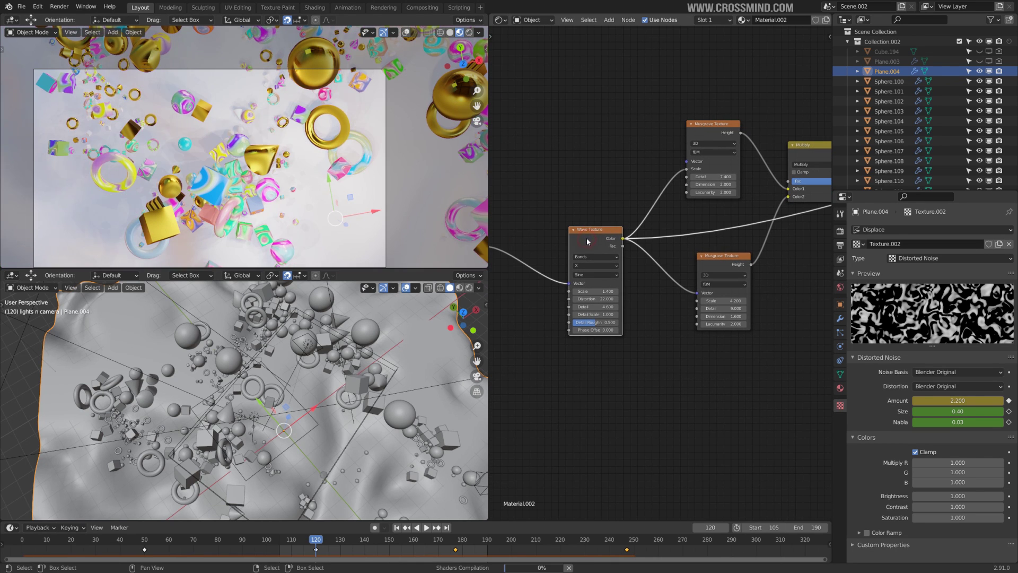
Preview the Multiply node's output on the floor and move the node below the color ramps.
{"action": "scroll", "coordinate": [663, 218], "scroll_direction": "down", "scroll_amount": 3}
{"action": "middle_click_drag", "start_coordinate": [792, 185], "coordinate": [720, 183]}
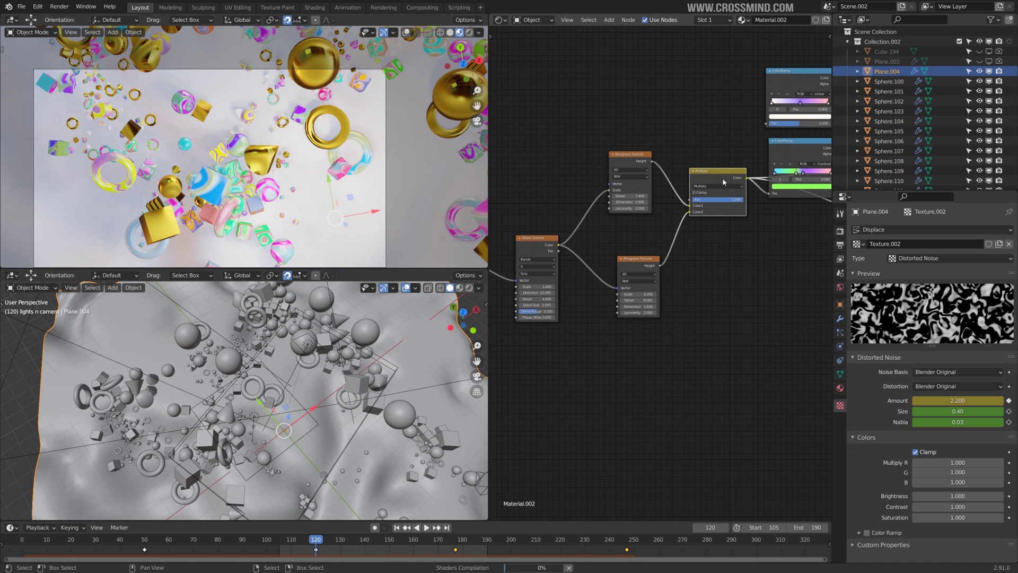
{"action": "middle_click_drag", "start_coordinate": [719, 302], "coordinate": [678, 292]}
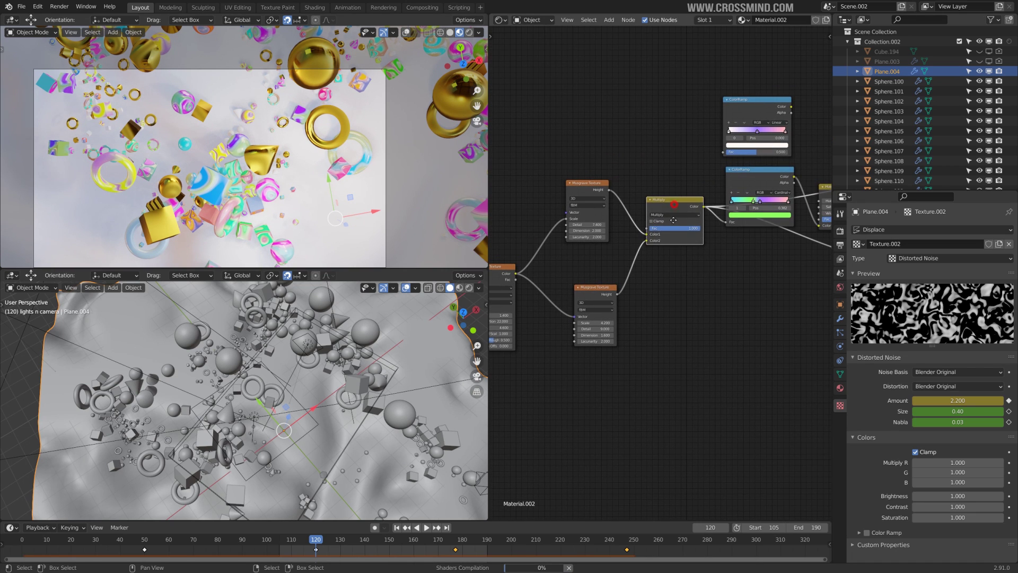
{"action": "left_click_drag", "start_coordinate": [674, 220], "coordinate": [677, 242]}
{"action": "left_click_drag", "start_coordinate": [629, 316], "coordinate": [720, 271]}
View the previewed floor pattern from other angles and play the animation to frame 151.
{"action": "middle_click_drag", "start_coordinate": [339, 250], "coordinate": [302, 199]}
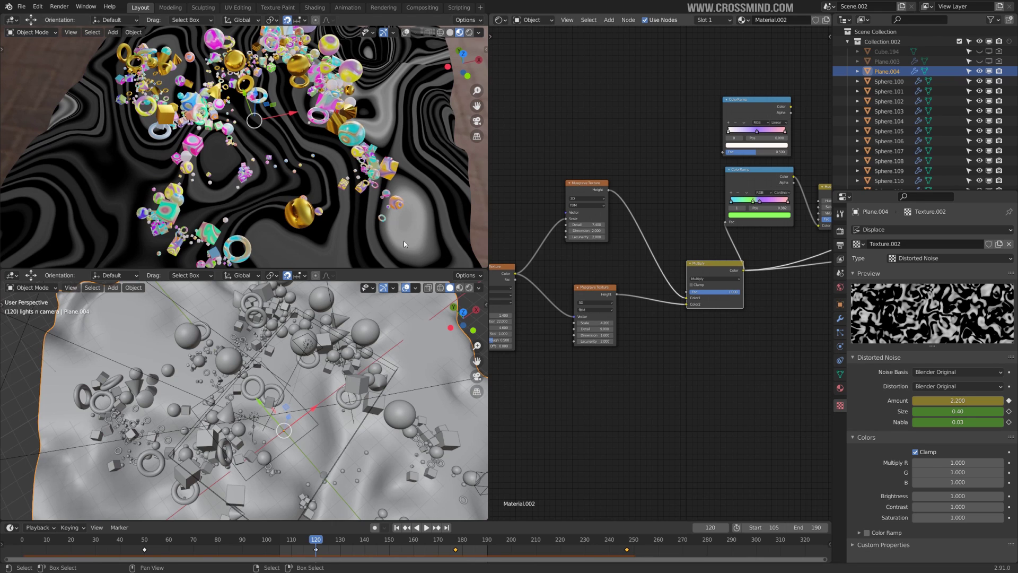
{"action": "middle_click_drag", "start_coordinate": [403, 241], "coordinate": [417, 238]}
{"action": "middle_click_drag", "start_coordinate": [299, 180], "coordinate": [316, 186]}
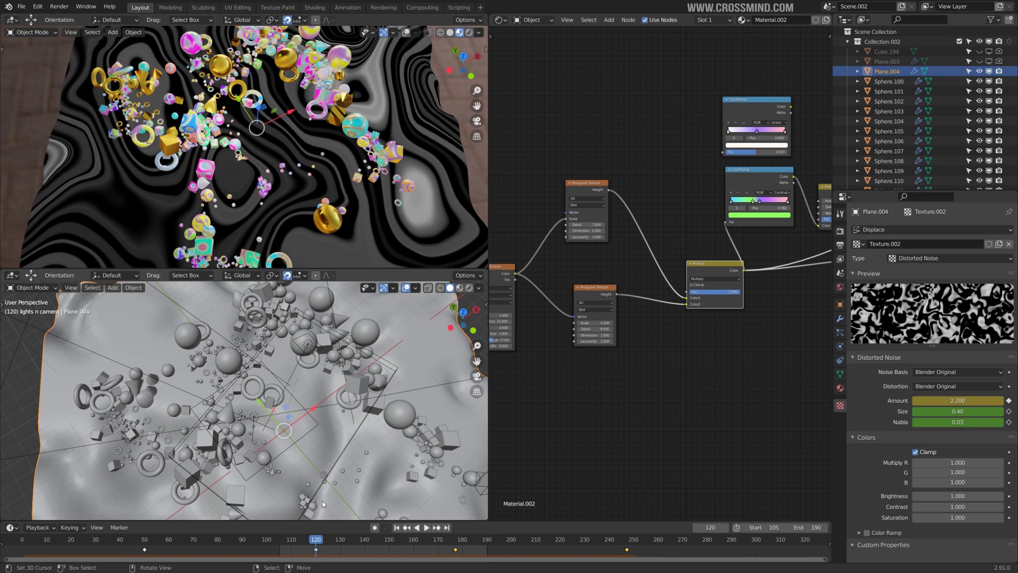
{"action": "key", "text": "shift+ctrl+space"}
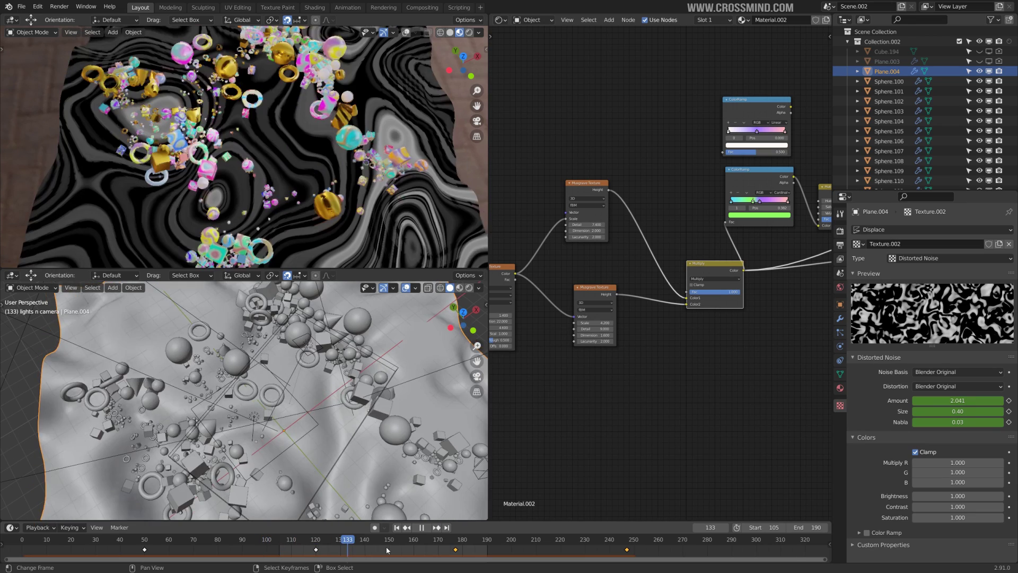
{"action": "key", "text": "space"}
Move the Multiply node up closer to the Musgrave Textures and shift the upper Musgrave Texture slightly.
{"action": "scroll", "coordinate": [698, 361], "scroll_direction": "up", "scroll_amount": 3}
{"action": "middle_click_drag", "start_coordinate": [698, 360], "coordinate": [726, 344]}
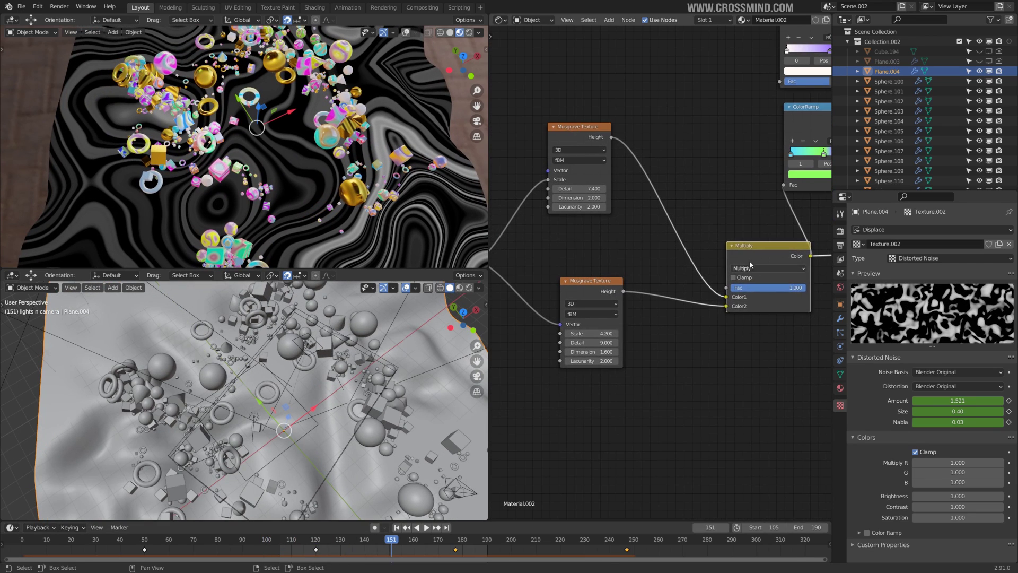
{"action": "left_click_drag", "start_coordinate": [737, 242], "coordinate": [686, 209]}
{"action": "middle_click_drag", "start_coordinate": [660, 363], "coordinate": [738, 365]}
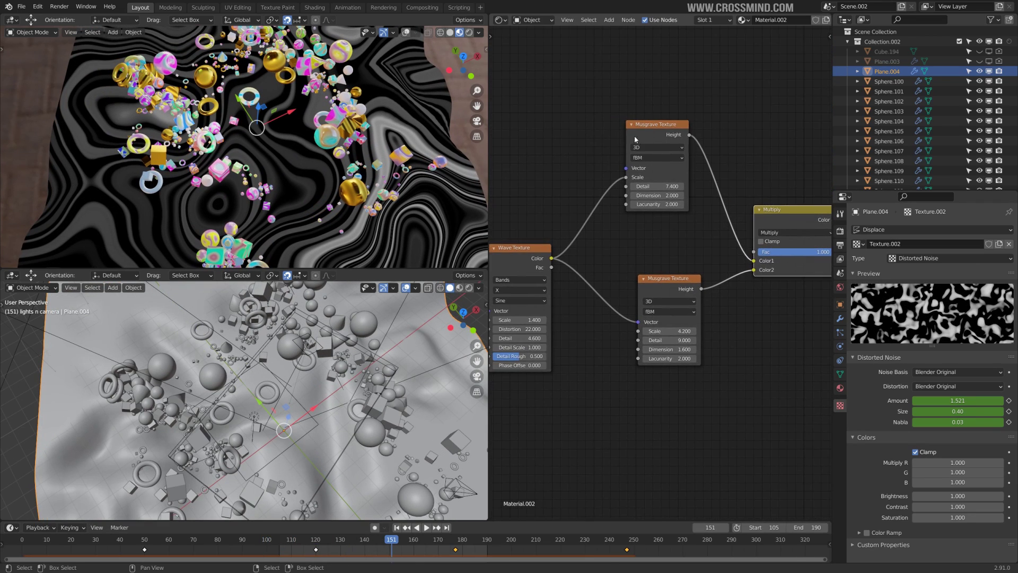
{"action": "left_click", "coordinate": [644, 133]}
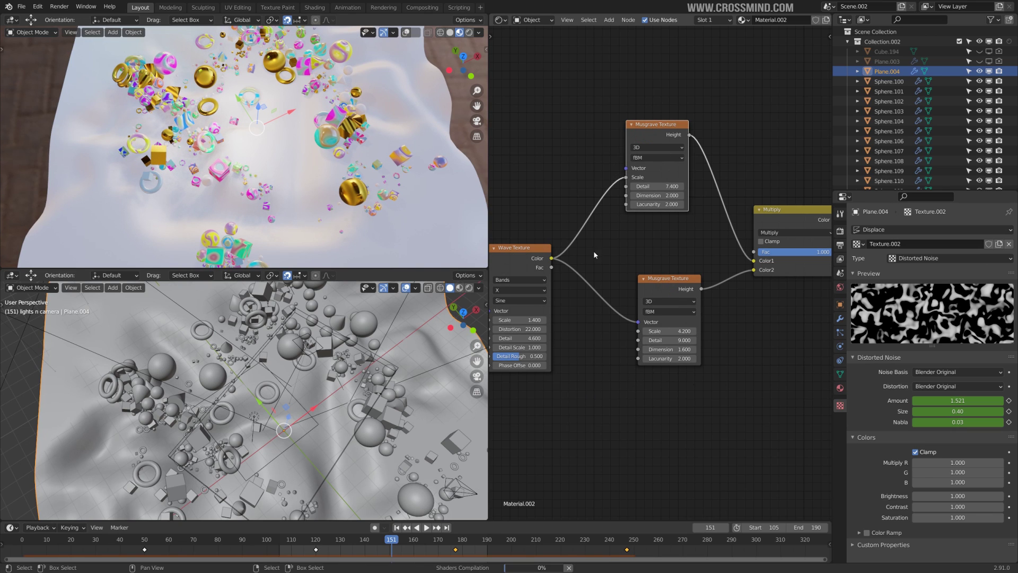
{"action": "left_click_drag", "start_coordinate": [661, 135], "coordinate": [671, 136]}
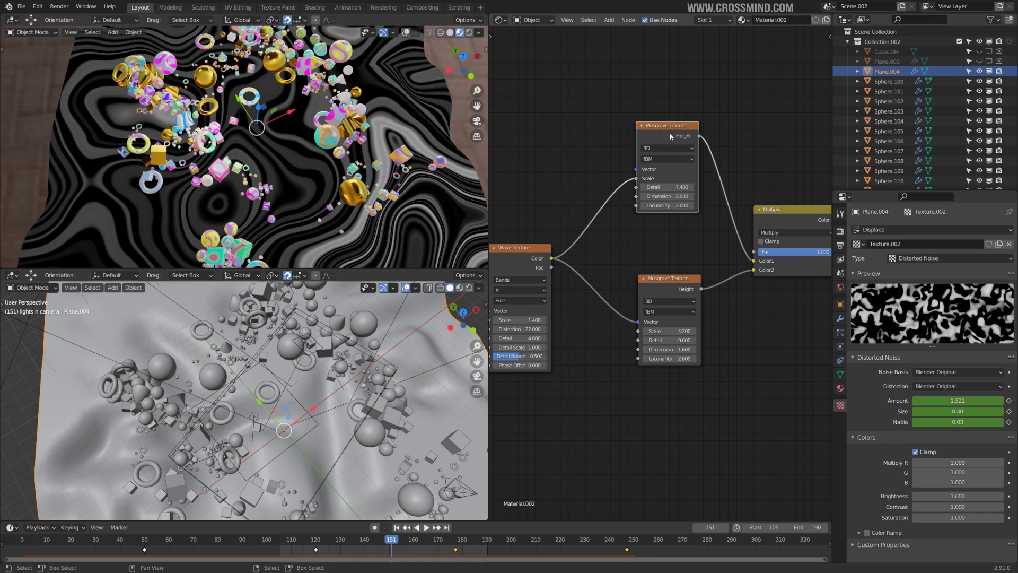
Duplicate the lower Musgrave Texture into the empty area below the node tree and preview the copy on the floor.
{"action": "scroll", "coordinate": [662, 373], "scroll_direction": "down", "scroll_amount": 5}
{"action": "middle_click_drag", "start_coordinate": [650, 369], "coordinate": [610, 306]}
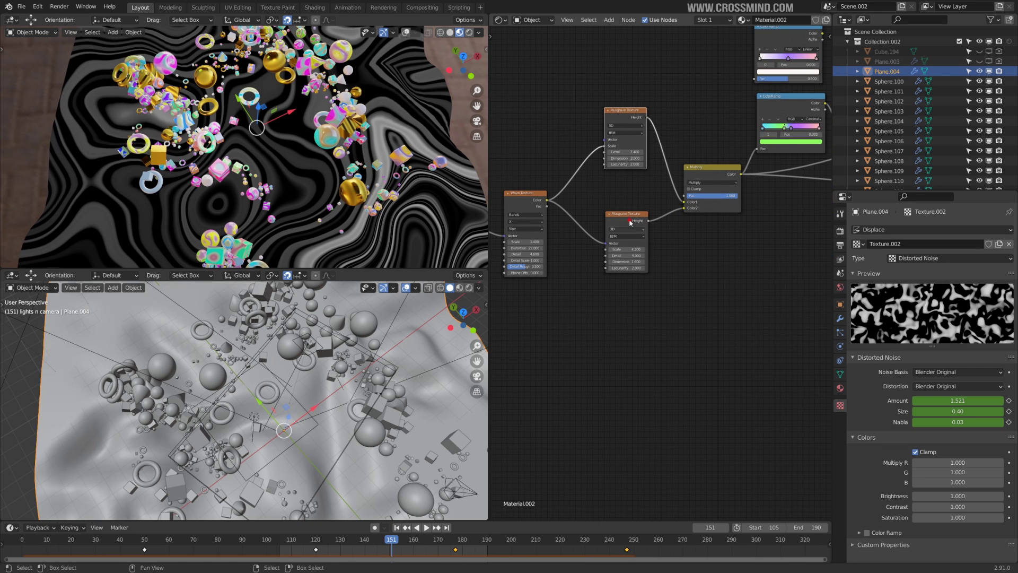
{"action": "left_click", "coordinate": [630, 216]}
{"action": "key", "text": "shift+d"}
{"action": "left_click", "coordinate": [653, 357]}
Duplicate the Wave Texture beside the Musgrave copy and connect its Color to the copy's Vector.
{"action": "middle_click_drag", "start_coordinate": [542, 257], "coordinate": [615, 202]}
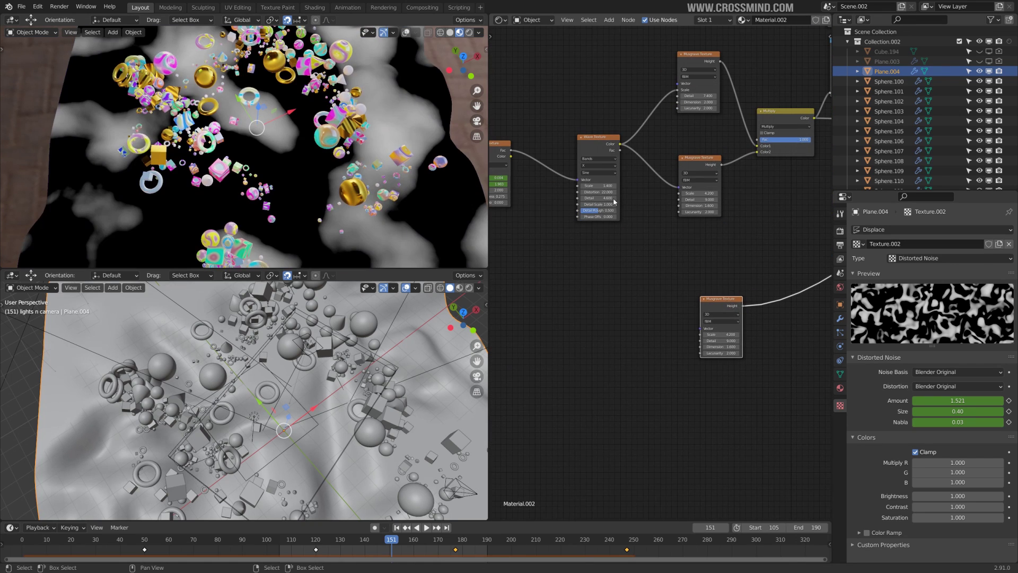
{"action": "key", "text": "shift+d"}
{"action": "left_click", "coordinate": [639, 326]}
{"action": "scroll", "coordinate": [638, 326], "scroll_direction": "up", "scroll_amount": 2}
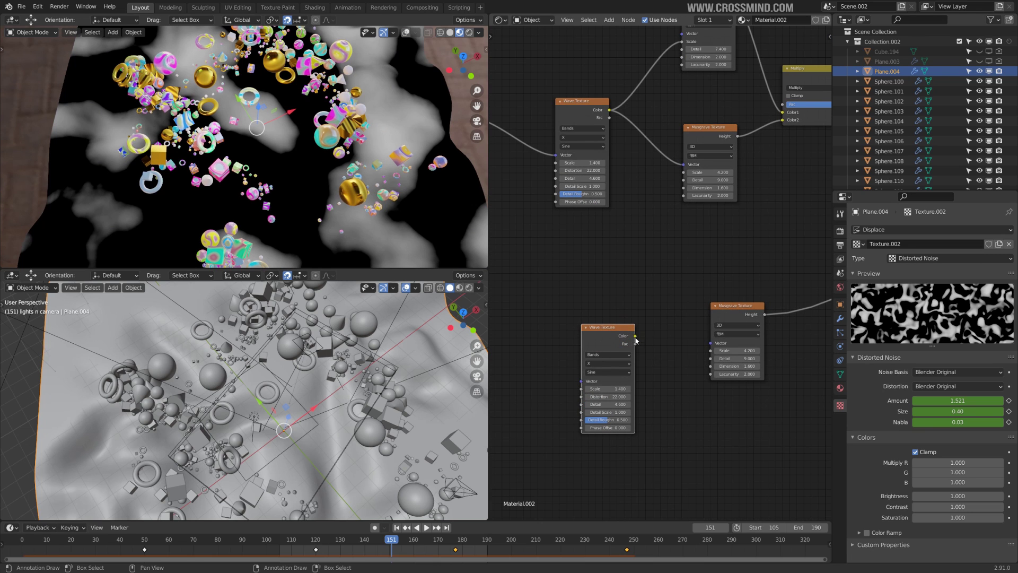
{"action": "left_click_drag", "start_coordinate": [711, 345], "coordinate": [711, 343]}
{"action": "middle_click_drag", "start_coordinate": [711, 343], "coordinate": [664, 321]}
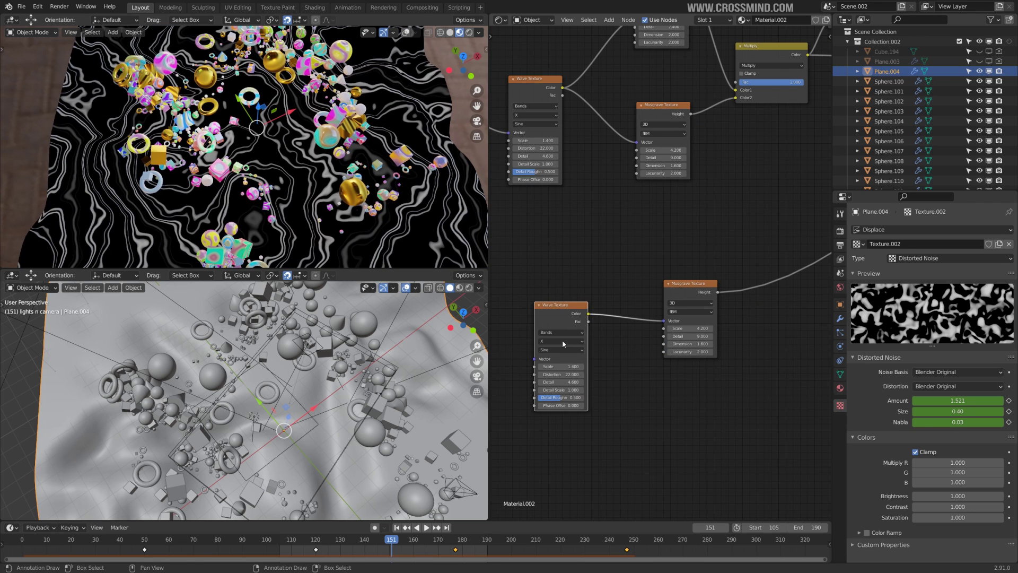
{"action": "left_click_drag", "start_coordinate": [566, 313], "coordinate": [581, 328]}
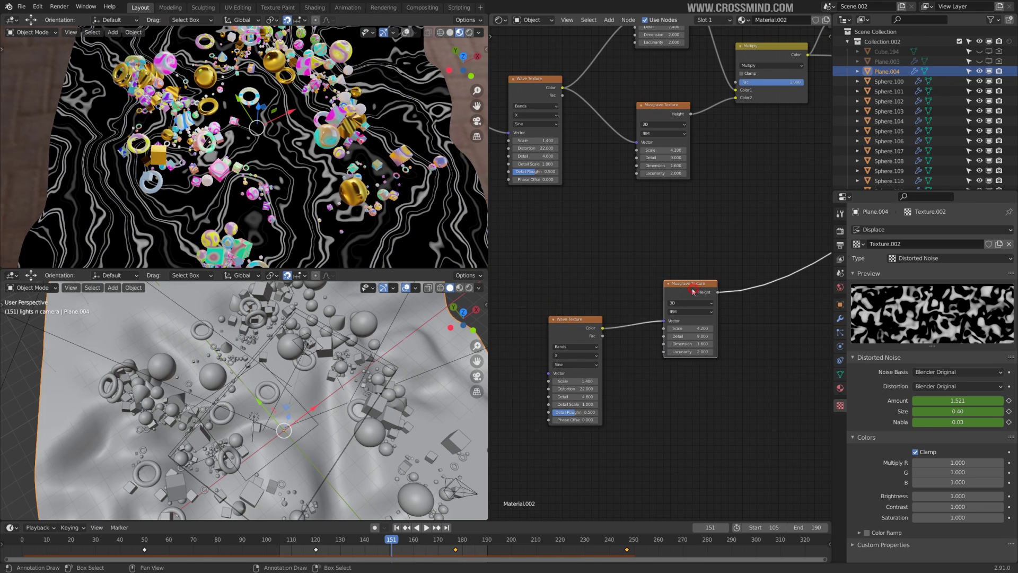
Place the Musgrave copy ahead of the Wave copy, connect its Height to the wave's Vector, and preview the Wave copy.
{"action": "key", "text": "shift+d"}
{"action": "key", "text": "x"}
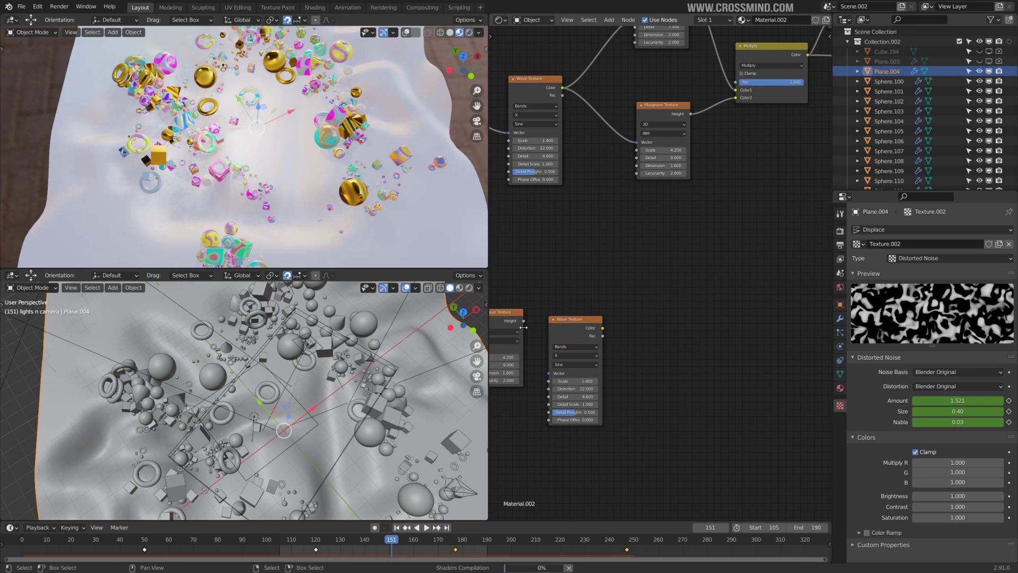
{"action": "left_click_drag", "start_coordinate": [524, 321], "coordinate": [558, 370]}
{"action": "left_click", "coordinate": [572, 329], "text": "ctrl+shift"}
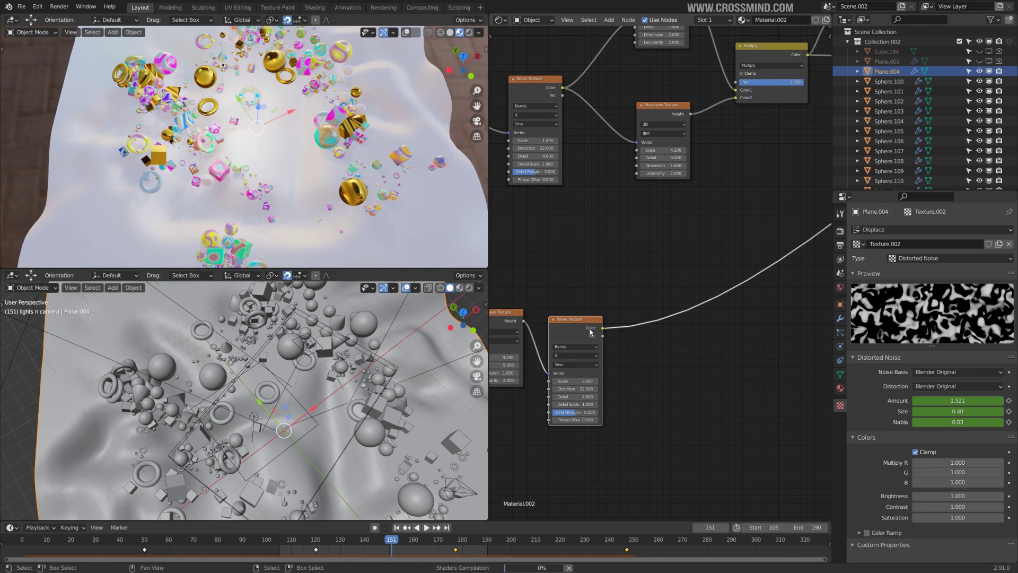
{"action": "middle_click_drag", "start_coordinate": [603, 331], "coordinate": [654, 304]}
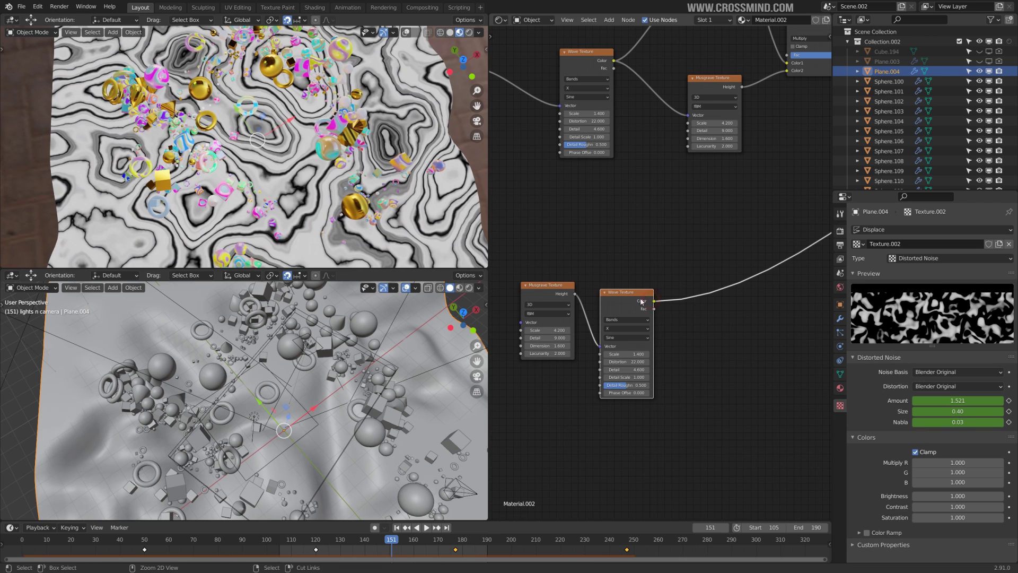
Delete the duplicated Wave and Musgrave Texture nodes.
{"action": "key", "text": "x"}
{"action": "left_click", "coordinate": [546, 293]}
{"action": "key", "text": "x"}
Shift the original Wave Texture slightly and preview the Multiply node's output on the floor again.
{"action": "middle_click_drag", "start_coordinate": [738, 218], "coordinate": [675, 352]}
{"action": "scroll", "coordinate": [675, 352], "scroll_direction": "down", "scroll_amount": 3}
{"action": "middle_click_drag", "start_coordinate": [720, 281], "coordinate": [681, 319]}
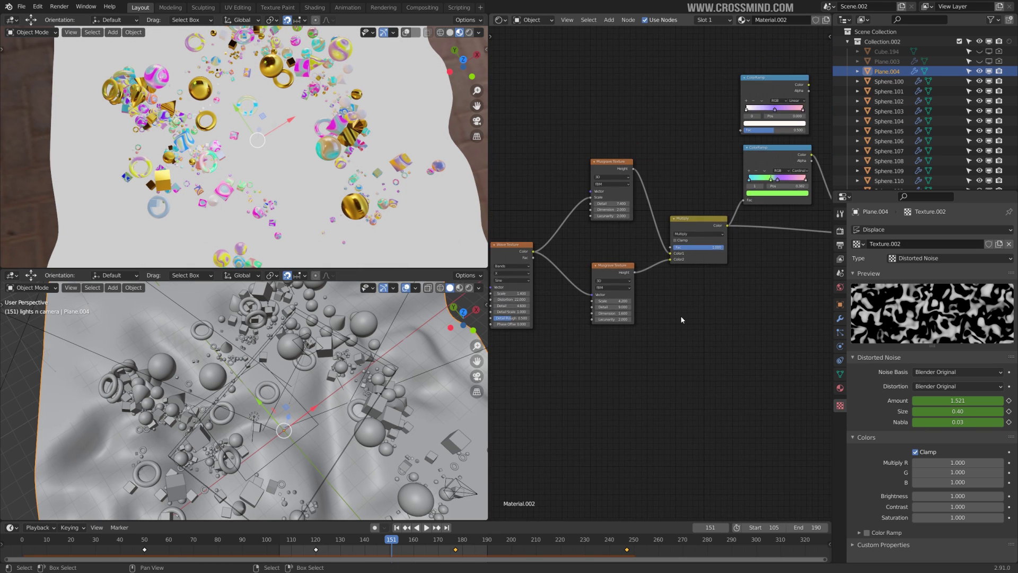
{"action": "scroll", "coordinate": [674, 310], "scroll_direction": "up", "scroll_amount": 3}
{"action": "middle_click_drag", "start_coordinate": [597, 212], "coordinate": [670, 209]}
{"action": "left_click_drag", "start_coordinate": [563, 229], "coordinate": [580, 226]}
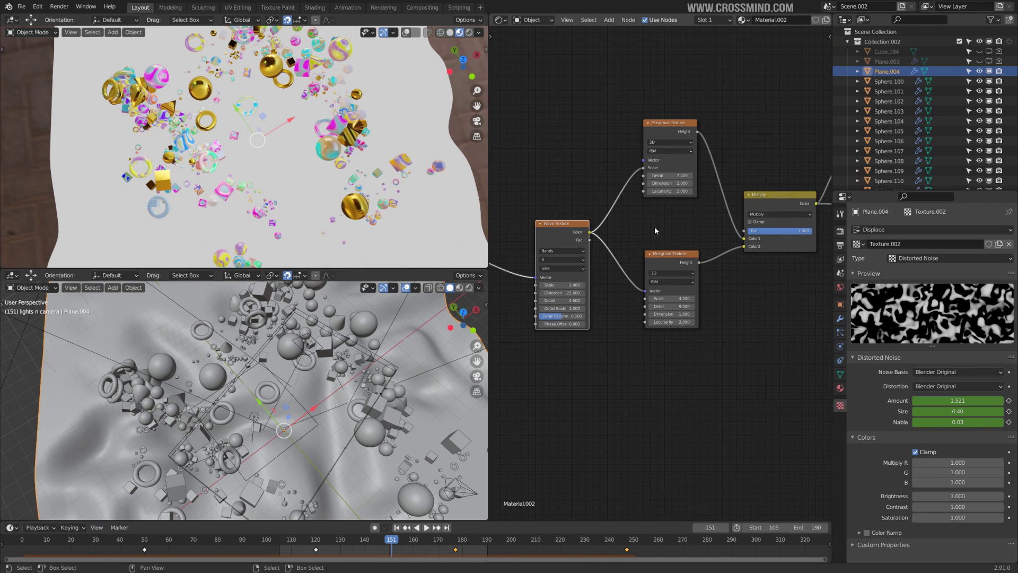
{"action": "middle_click_drag", "start_coordinate": [655, 228], "coordinate": [669, 240]}
{"action": "middle_click_drag", "start_coordinate": [815, 226], "coordinate": [731, 227]}
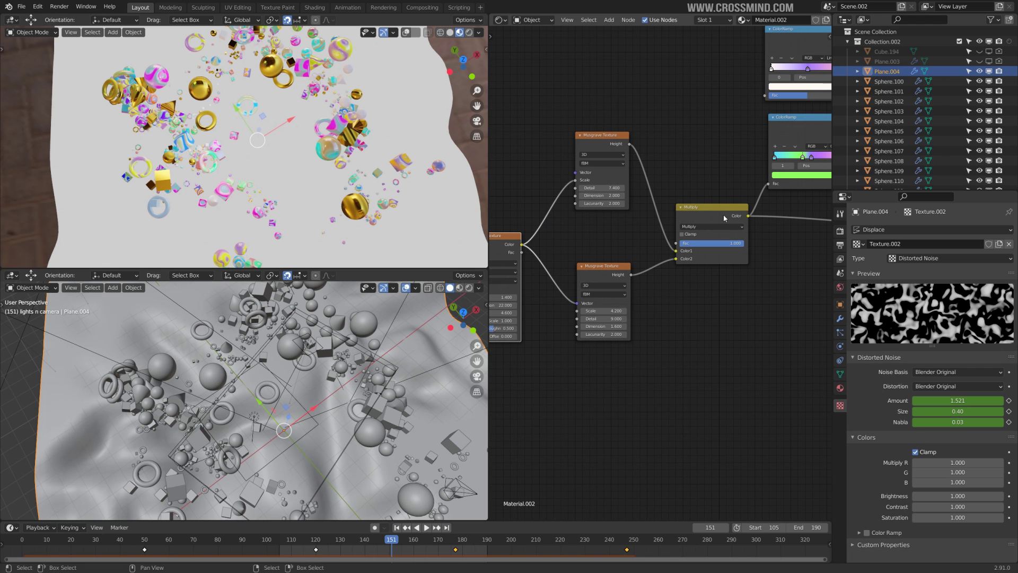
{"action": "middle_click_drag", "start_coordinate": [714, 271], "coordinate": [723, 270]}
{"action": "left_click", "coordinate": [724, 208], "text": "ctrl+shift"}
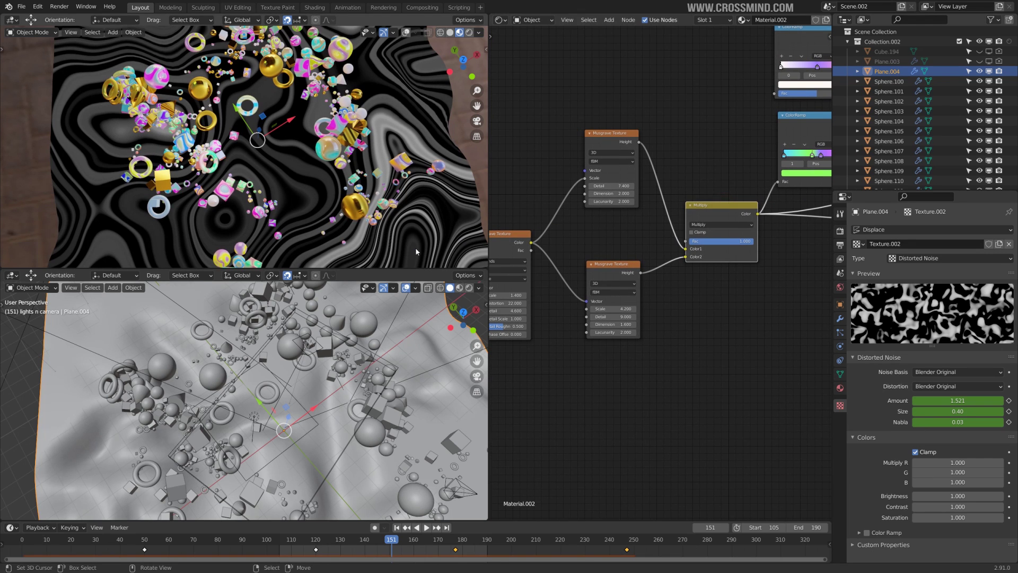
Examine the animated W value of the Noise Texture that feeds the Wave Texture in the floor material.
{"action": "middle_click_drag", "start_coordinate": [660, 280], "coordinate": [539, 246]}
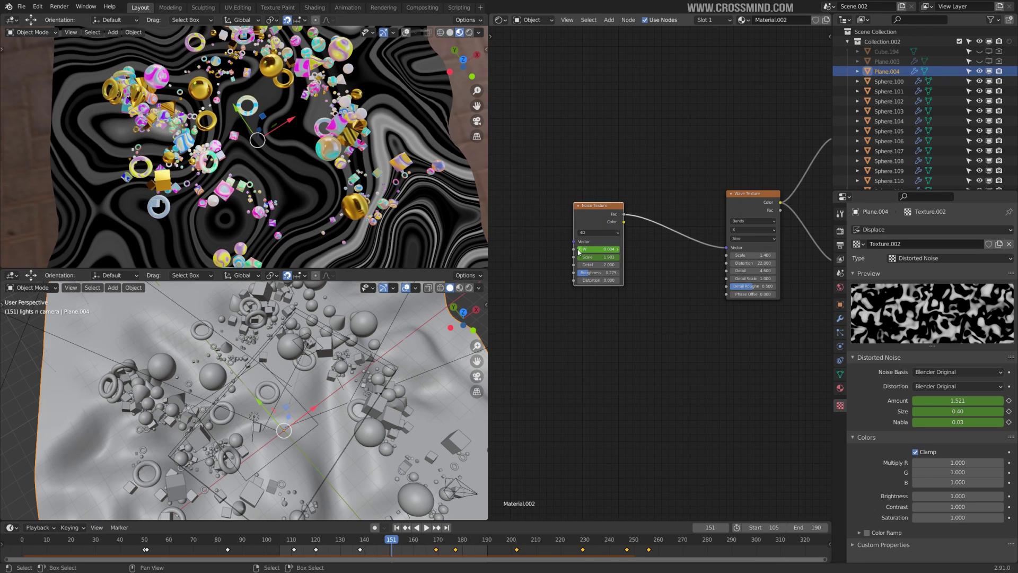
{"action": "scroll", "coordinate": [593, 248], "scroll_direction": "up", "scroll_amount": 1}
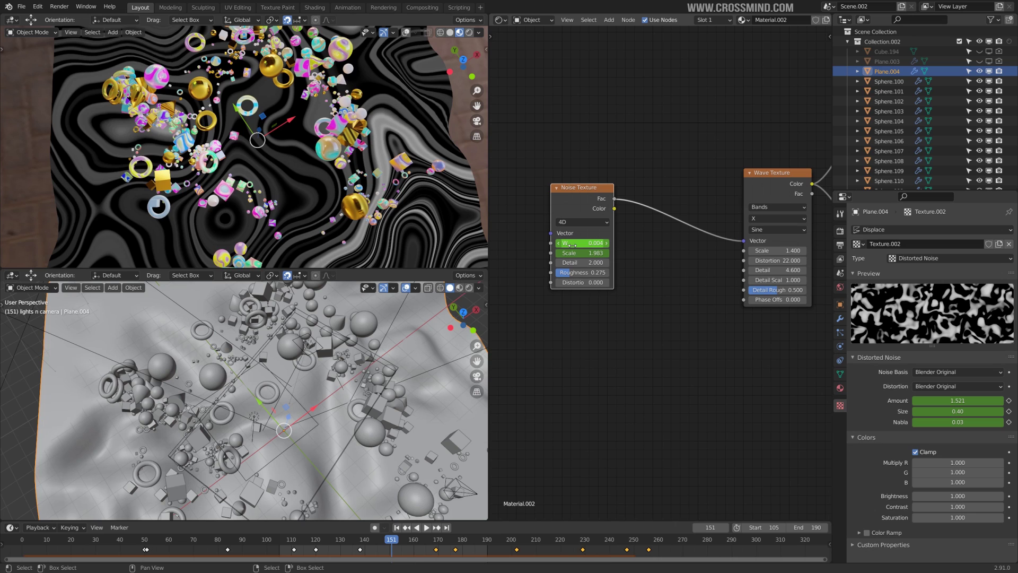
{"action": "mouse_move", "coordinate": [571, 245]}
{"action": "left_mouse_down"}
{"action": "mouse_move", "coordinate": [605, 245]}
{"action": "mouse_move", "coordinate": [571, 244]}
{"action": "mouse_move", "coordinate": [583, 245]}
{"action": "left_mouse_up"}
{"action": "right_click", "coordinate": [571, 245]}
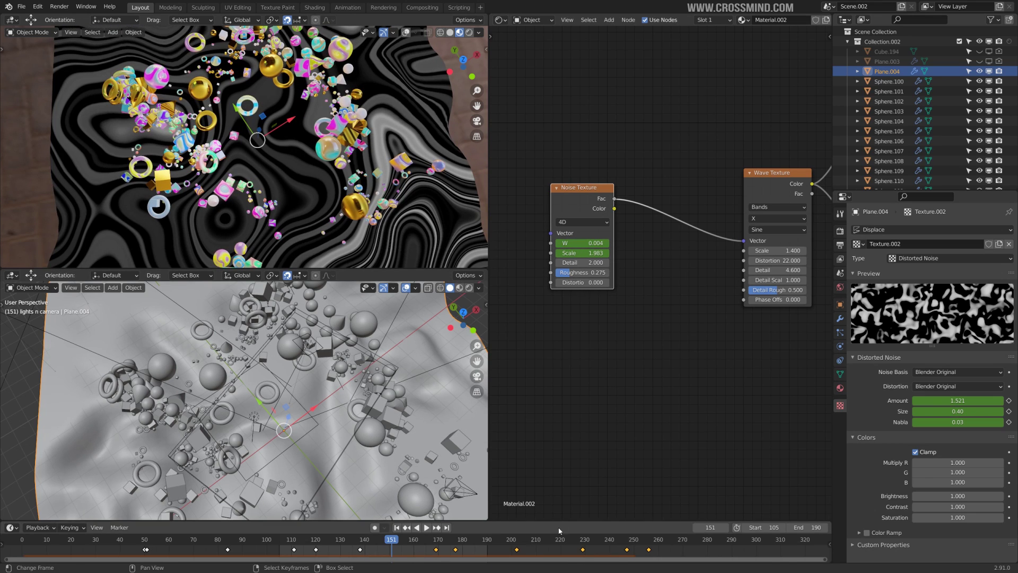
Play the animation to watch the floor's pattern change, stopping at frame 172, and inspect the displaced floor from a lower angle.
{"action": "middle_click_drag", "start_coordinate": [652, 328], "coordinate": [629, 334]}
{"action": "scroll", "coordinate": [600, 352], "scroll_direction": "down", "scroll_amount": 1}
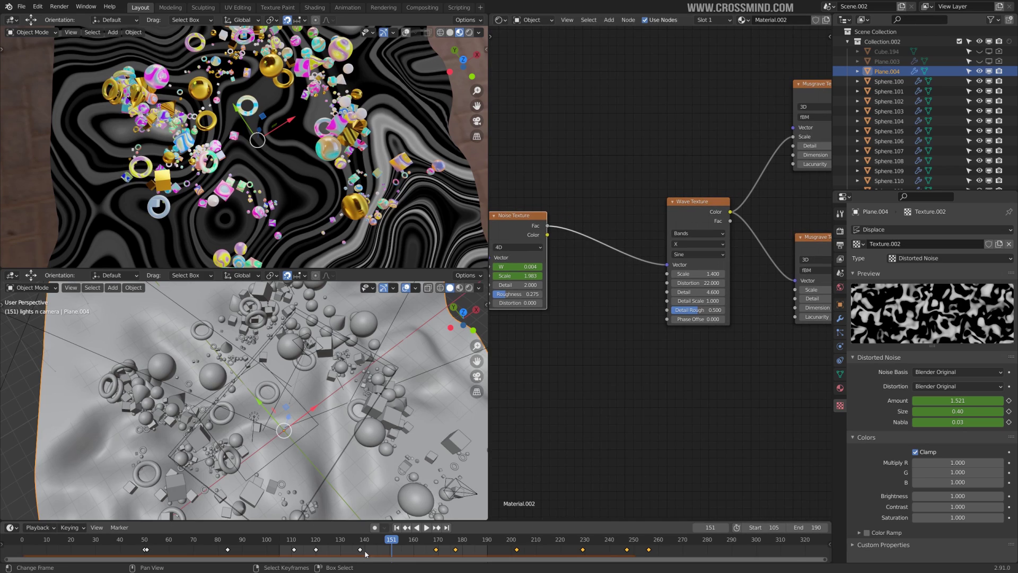
{"action": "key", "text": "space"}
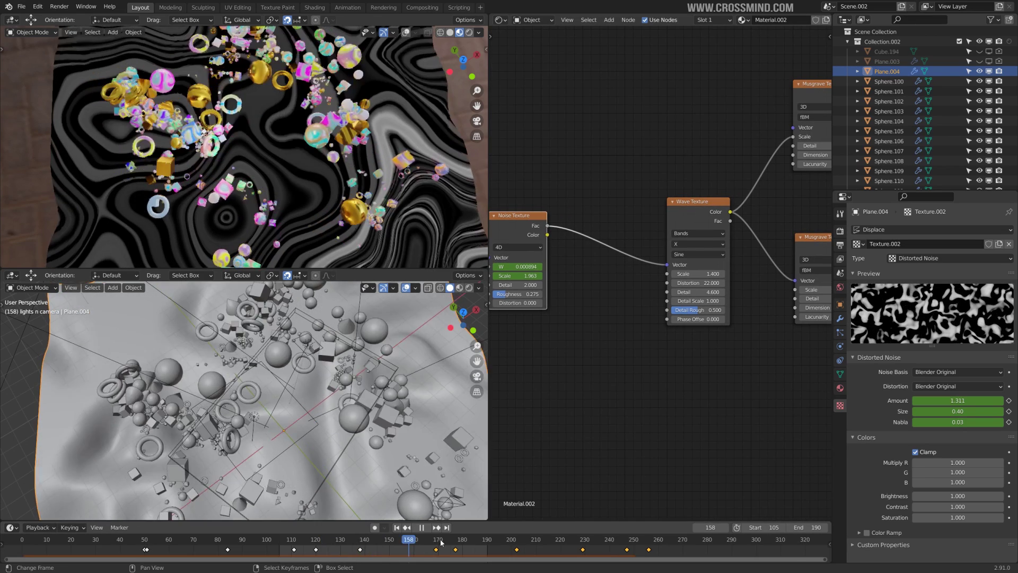
{"action": "key", "text": "space"}
{"action": "middle_click_drag", "start_coordinate": [416, 410], "coordinate": [378, 331]}
Delete the unconnected ColorRamp and move the remaining ColorRamp and the Hue Saturation Value node upward.
{"action": "middle_click_drag", "start_coordinate": [687, 385], "coordinate": [418, 435]}
{"action": "scroll", "coordinate": [752, 374], "scroll_direction": "down", "scroll_amount": 3}
{"action": "middle_click_drag", "start_coordinate": [751, 373], "coordinate": [655, 317]}
{"action": "scroll", "coordinate": [643, 241], "scroll_direction": "up", "scroll_amount": 1}
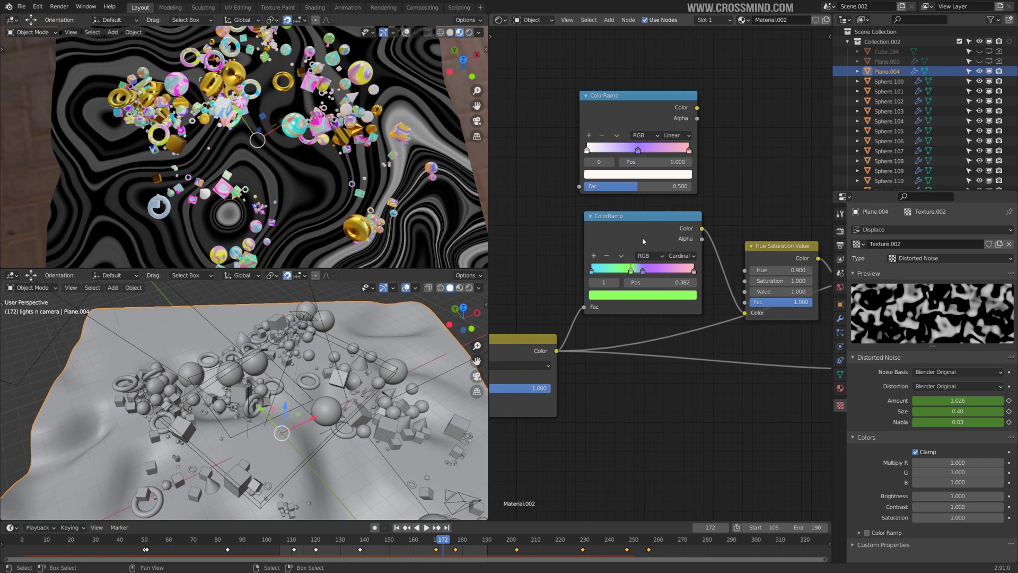
{"action": "left_click_drag", "start_coordinate": [640, 234], "coordinate": [642, 198]}
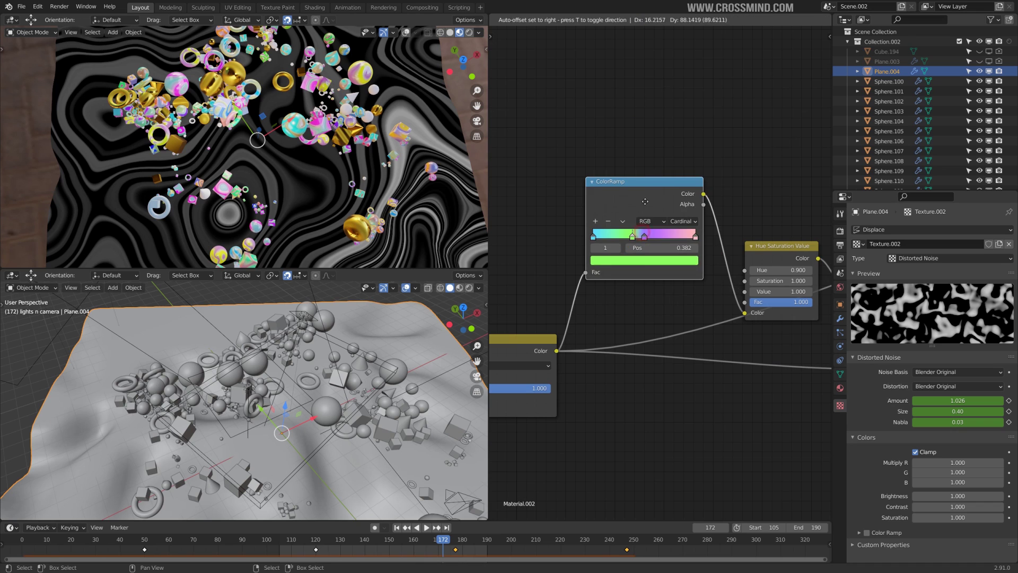
{"action": "scroll", "coordinate": [689, 270], "scroll_direction": "down", "scroll_amount": 2}
{"action": "middle_click_drag", "start_coordinate": [702, 277], "coordinate": [643, 251]}
{"action": "left_click_drag", "start_coordinate": [719, 232], "coordinate": [702, 205]}
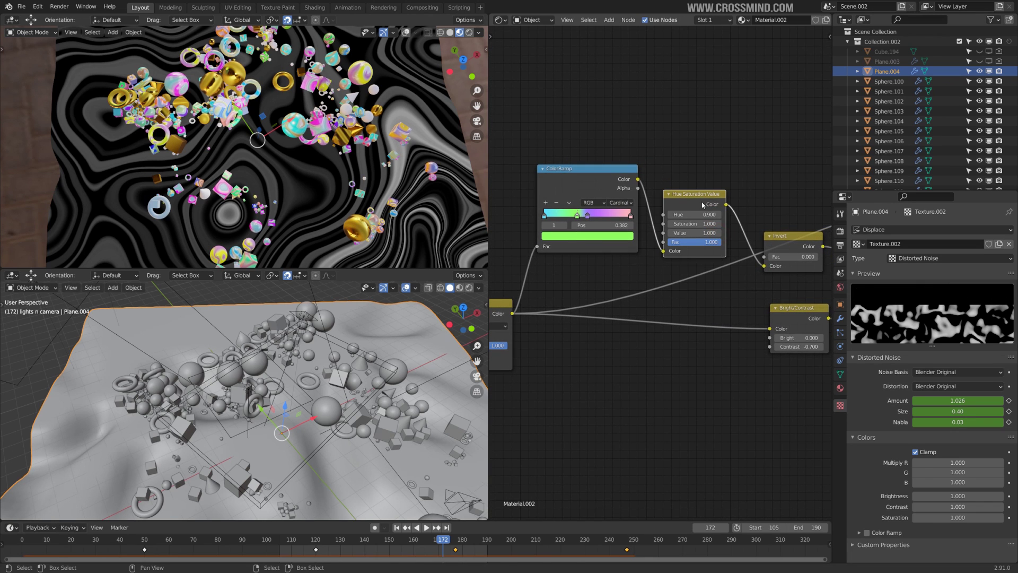
Preview the ColorRamp's output directly on the floor and look at it closely.
{"action": "left_click", "coordinate": [604, 183], "text": "ctrl+shift"}
{"action": "middle_click_drag", "start_coordinate": [594, 298], "coordinate": [649, 309]}
{"action": "middle_click_drag", "start_coordinate": [377, 183], "coordinate": [377, 196]}
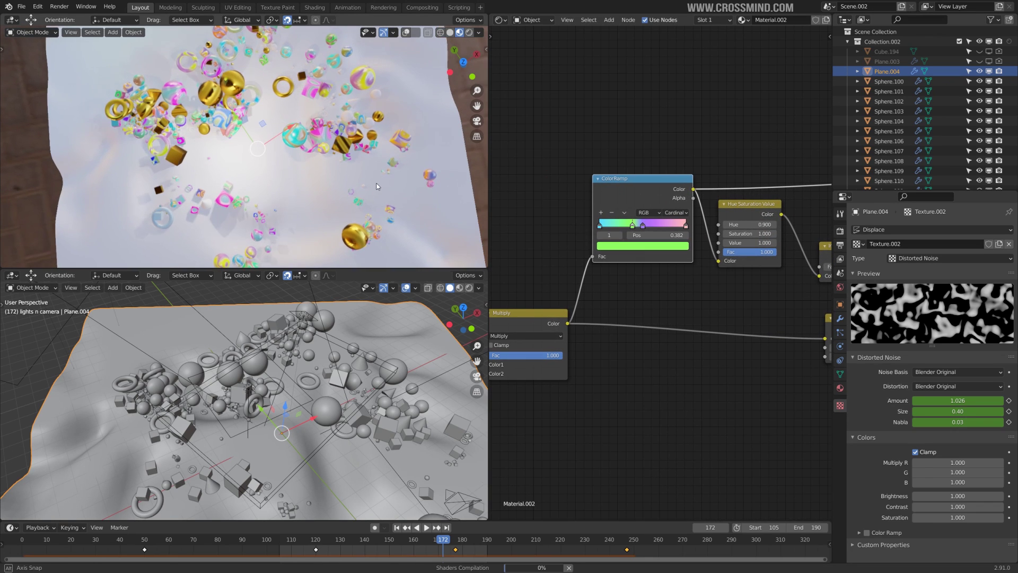
{"action": "middle_click_drag", "start_coordinate": [314, 187], "coordinate": [344, 167]}
{"action": "scroll", "coordinate": [350, 161], "scroll_direction": "up", "scroll_amount": 3}
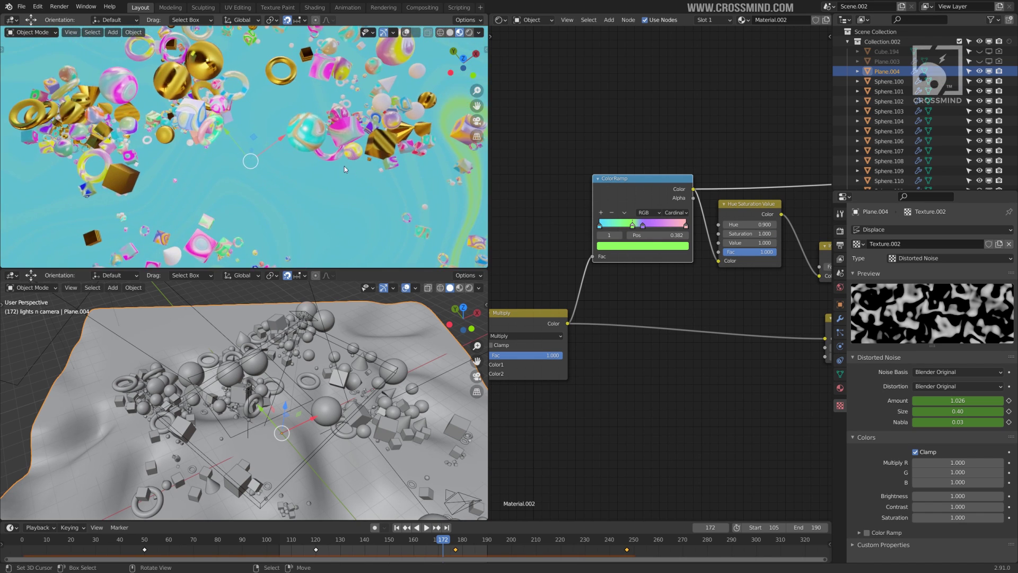
Preview the Hue Saturation Value node's output on the floor and compare it with the ColorRamp's color stops.
{"action": "middle_click_drag", "start_coordinate": [718, 245], "coordinate": [674, 259]}
{"action": "left_click", "coordinate": [696, 225], "text": "ctrl+shift"}
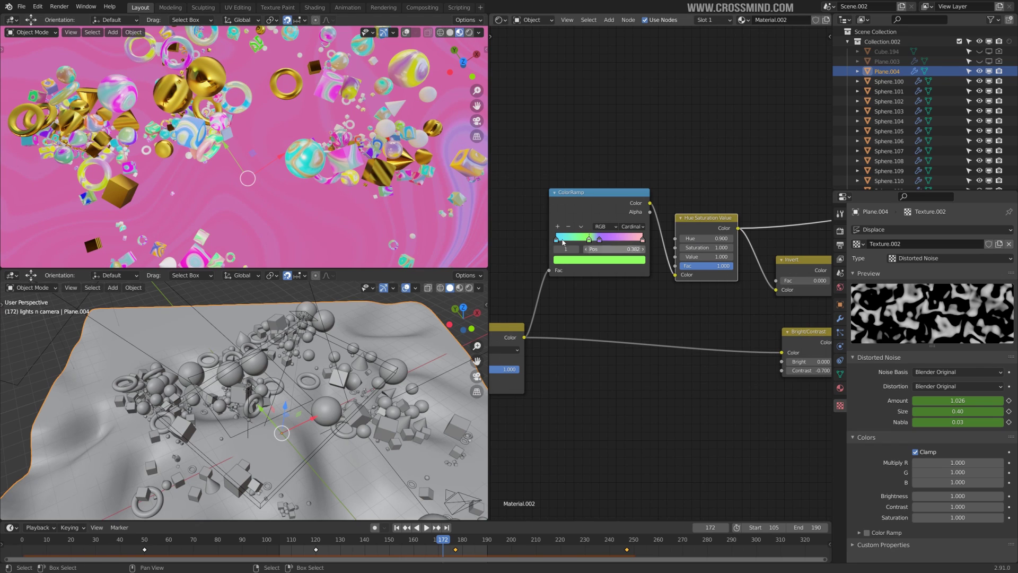
{"action": "scroll", "coordinate": [648, 172], "scroll_direction": "up", "scroll_amount": 3}
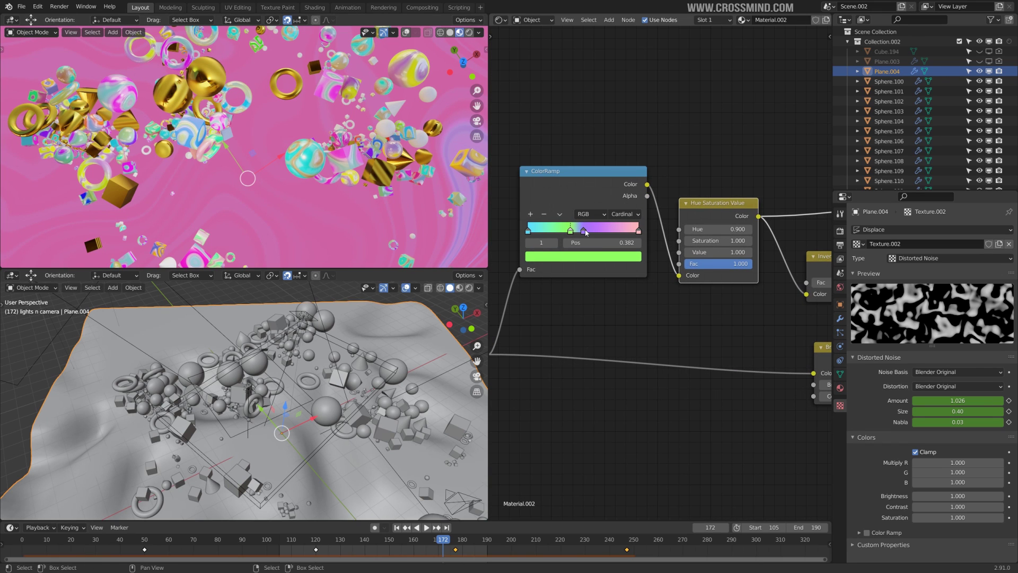
Preview the Invert node and remove it, keeping Hue Saturation Value linked to the Principled BSDF's Base Color.
{"action": "scroll", "coordinate": [715, 312], "scroll_direction": "down", "scroll_amount": 4}
{"action": "middle_click_drag", "start_coordinate": [654, 316], "coordinate": [494, 322]}
{"action": "scroll", "coordinate": [614, 309], "scroll_direction": "up", "scroll_amount": 2}
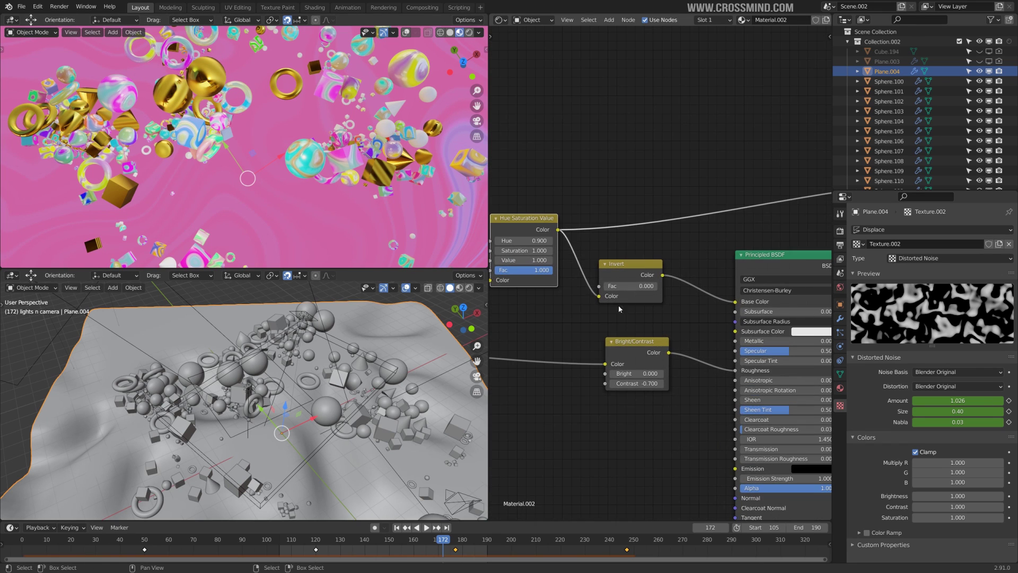
{"action": "left_click", "coordinate": [628, 275], "text": "ctrl+shift"}
{"action": "middle_click_drag", "start_coordinate": [592, 332], "coordinate": [577, 319]}
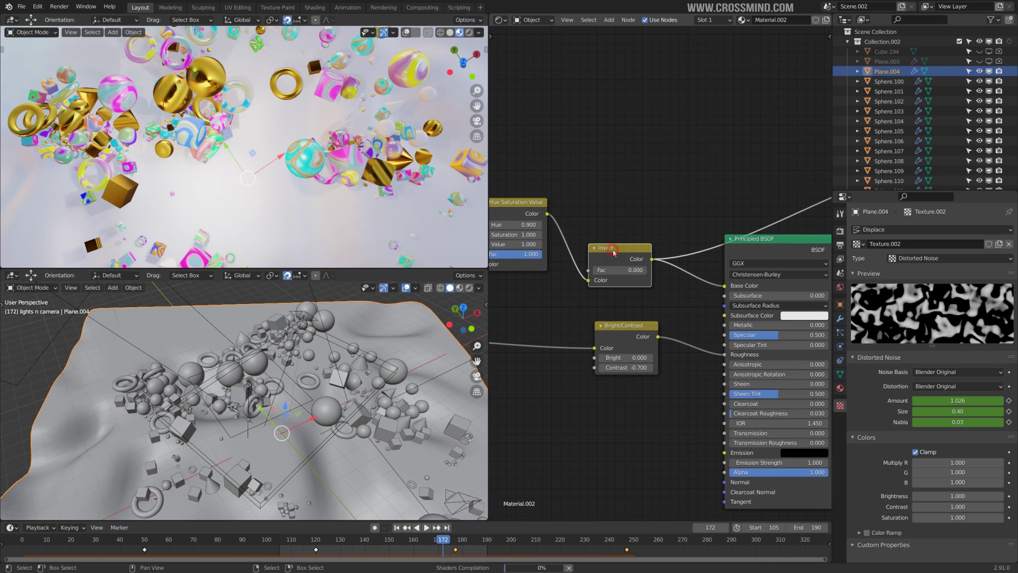
{"action": "key", "text": "ctrl+x"}
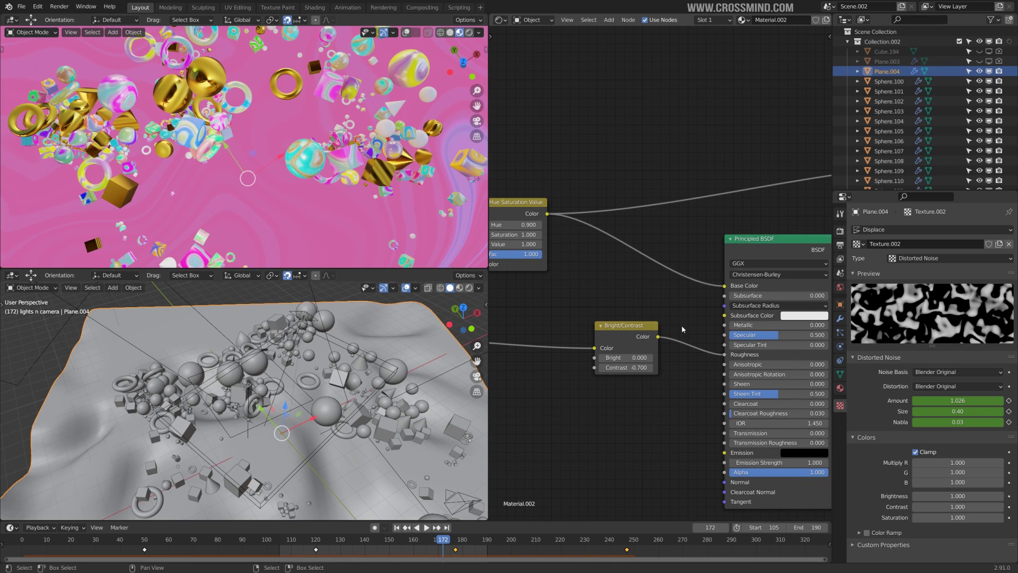
Connect the Principled BSDF back to the Material Output's Surface and move the Material Output beside it.
{"action": "middle_click_drag", "start_coordinate": [681, 329], "coordinate": [612, 314]}
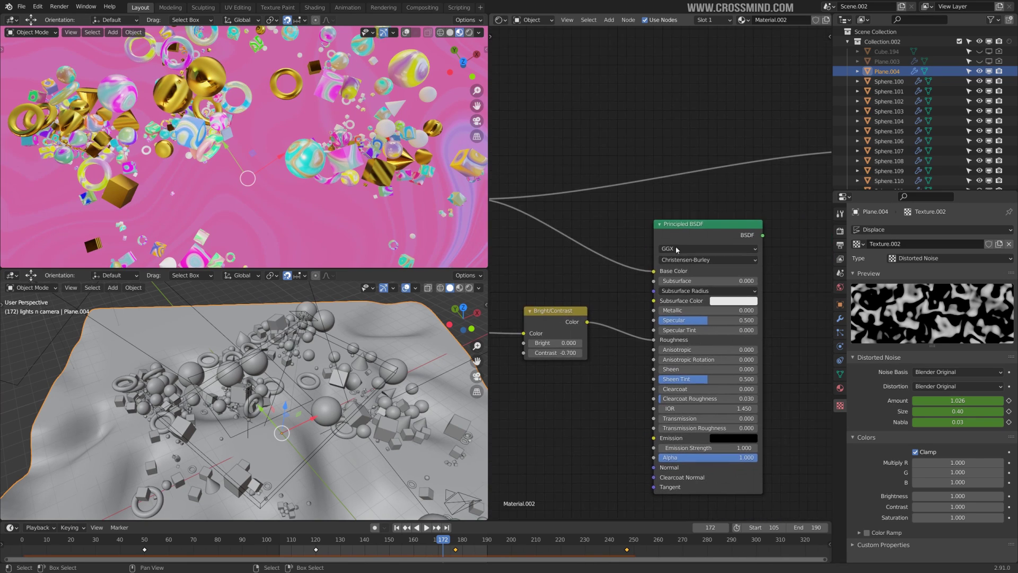
{"action": "scroll", "coordinate": [698, 239], "scroll_direction": "right", "scroll_amount": 6, "text": "ctrl"}
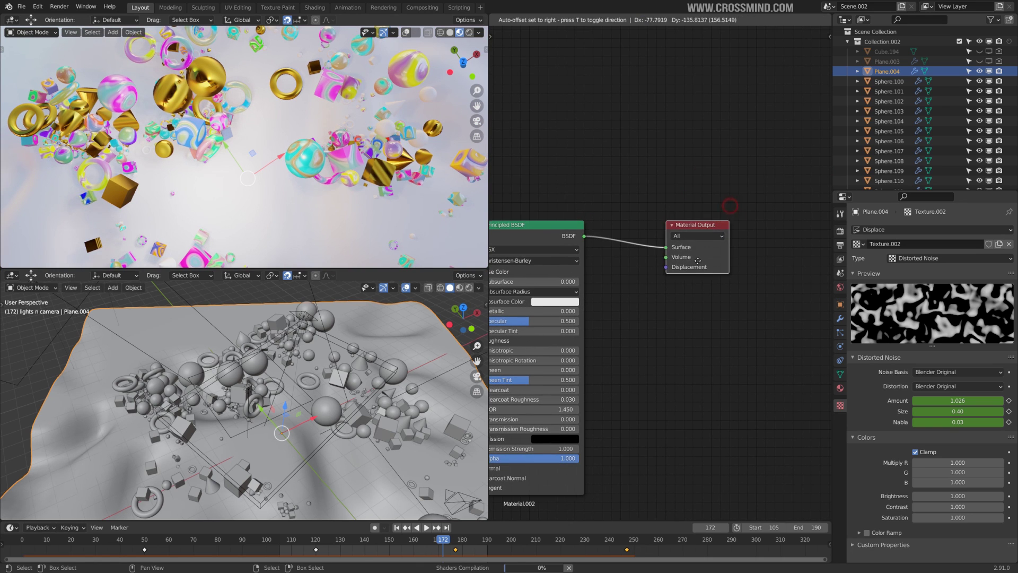
{"action": "middle_click_drag", "start_coordinate": [750, 292], "coordinate": [752, 290]}
{"action": "left_click_drag", "start_coordinate": [670, 215], "coordinate": [674, 219]}
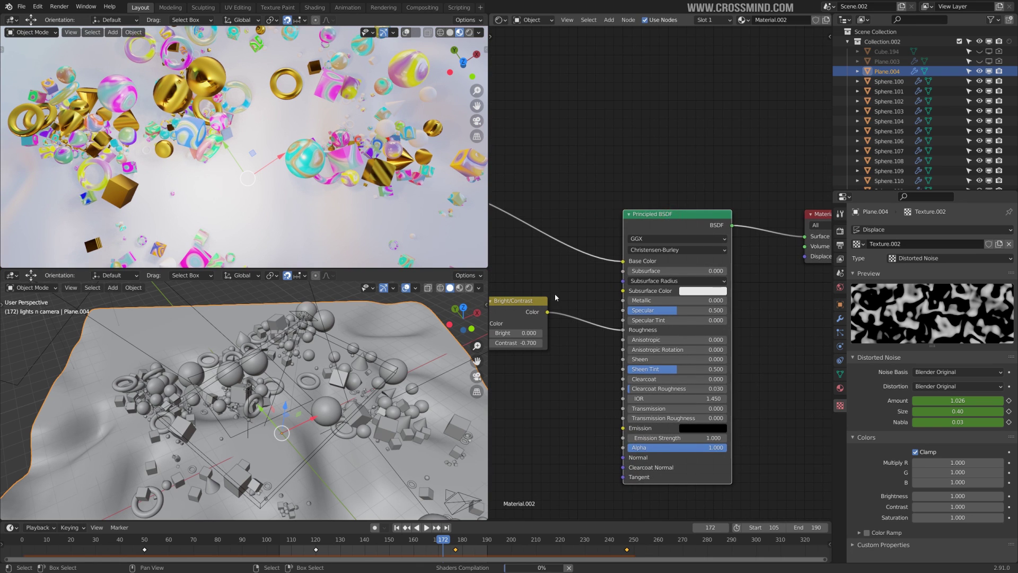
Examine how the Bright/Contrast node feeds the Principled BSDF's Roughness alongside the Base Color chain.
{"action": "scroll", "coordinate": [554, 297], "scroll_direction": "down", "scroll_amount": 3}
{"action": "middle_click_drag", "start_coordinate": [615, 291], "coordinate": [732, 251]}
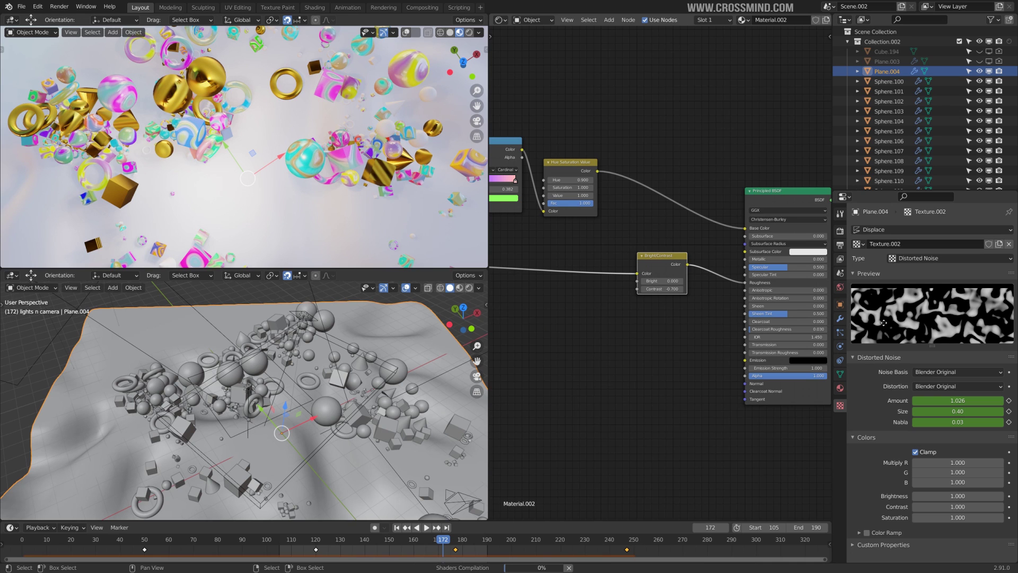
{"action": "scroll", "coordinate": [701, 322], "scroll_direction": "down", "scroll_amount": 4}
{"action": "middle_click_drag", "start_coordinate": [701, 322], "coordinate": [799, 307]}
{"action": "mouse_move", "coordinate": [611, 343]}
{"action": "middle_mouse_down"}
{"action": "mouse_move", "coordinate": [723, 357]}
{"action": "mouse_move", "coordinate": [604, 345]}
{"action": "middle_mouse_up"}
{"action": "scroll", "coordinate": [604, 344], "scroll_direction": "up", "scroll_amount": 1}
{"action": "middle_click_drag", "start_coordinate": [575, 296], "coordinate": [509, 278]}
{"action": "middle_click_drag", "start_coordinate": [709, 256], "coordinate": [600, 264]}
{"action": "scroll", "coordinate": [606, 300], "scroll_direction": "up", "scroll_amount": 3}
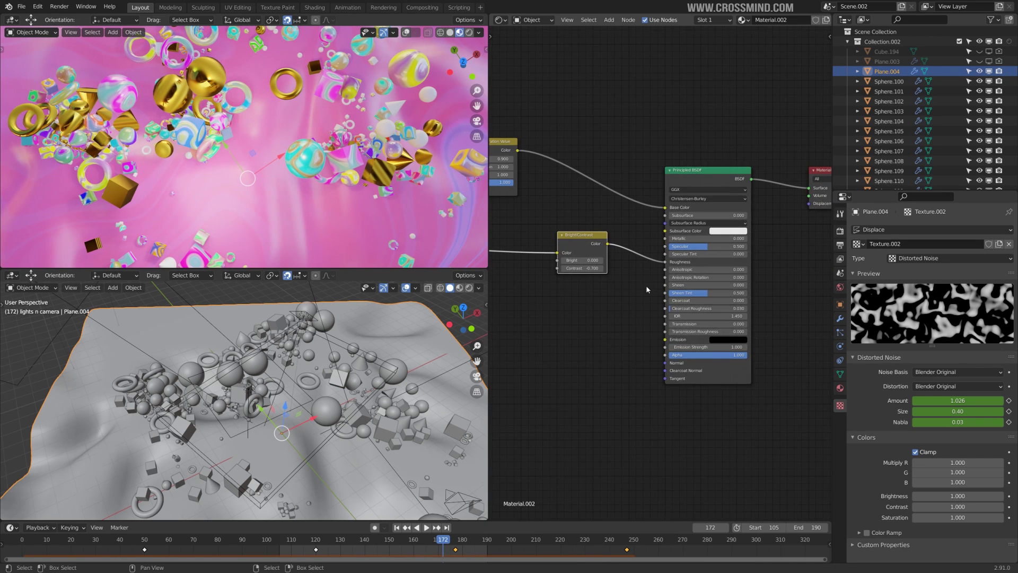
Preview the Multiply output and the Bright/Contrast output on the floor to compare the roughness map's contrast.
{"action": "scroll", "coordinate": [629, 339], "scroll_direction": "down", "scroll_amount": 1}
{"action": "middle_click_drag", "start_coordinate": [638, 340], "coordinate": [824, 342]}
{"action": "scroll", "coordinate": [694, 294], "scroll_direction": "down", "scroll_amount": 2}
{"action": "left_click", "coordinate": [552, 255], "text": "ctrl+shift"}
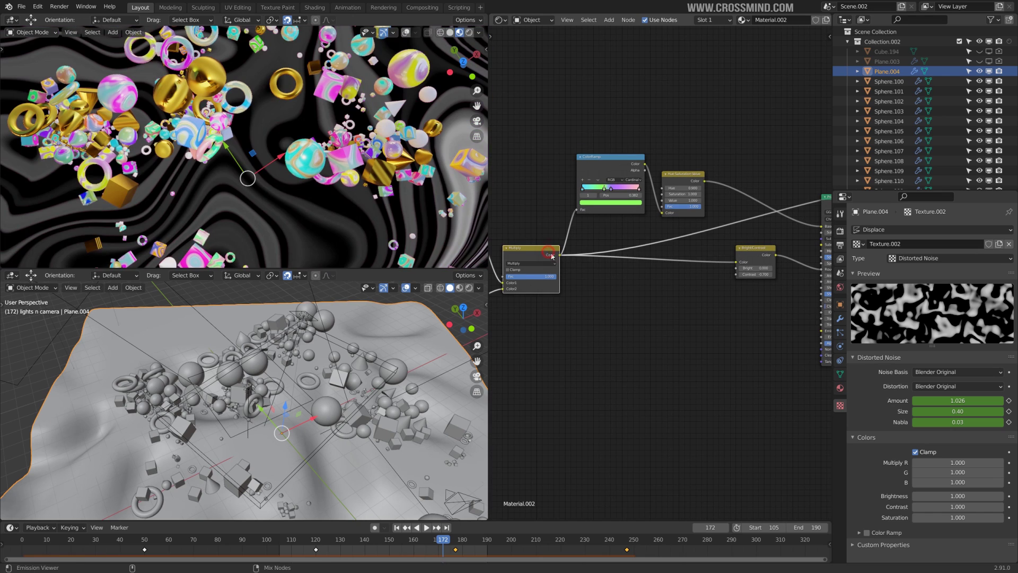
{"action": "left_click", "coordinate": [757, 256], "text": "ctrl+shift"}
{"action": "scroll", "coordinate": [658, 329], "scroll_direction": "right", "scroll_amount": 2, "text": "ctrl"}
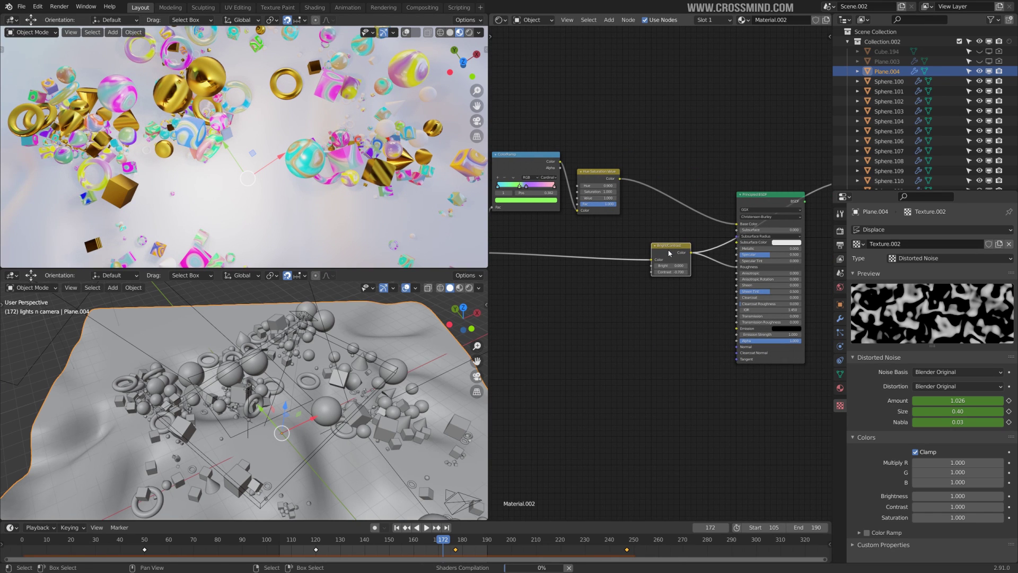
{"action": "scroll", "coordinate": [669, 249], "scroll_direction": "up", "scroll_amount": 1}
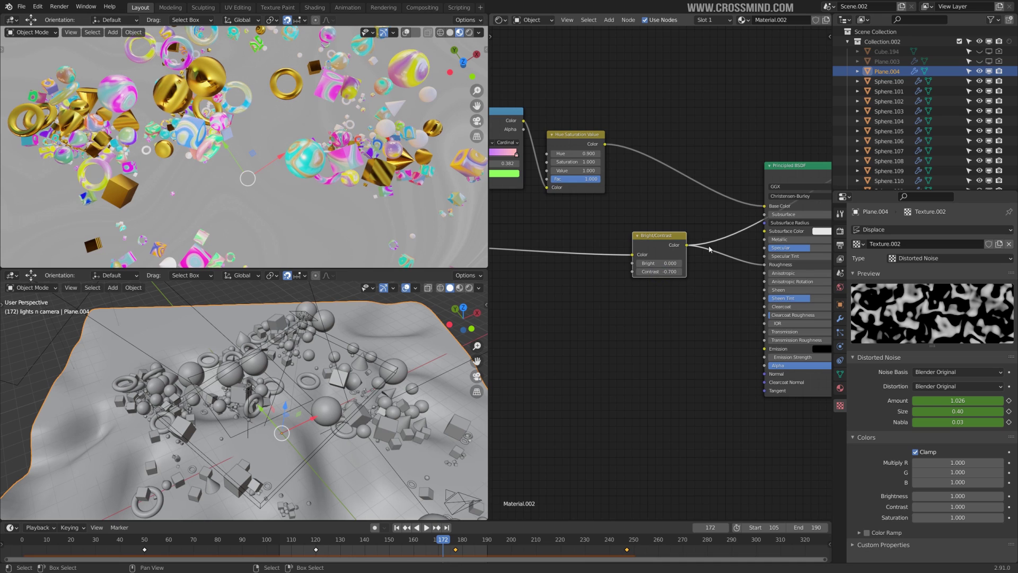
Return the floor's preview from Bright/Contrast to the full Principled BSDF shader.
{"action": "middle_click_drag", "start_coordinate": [708, 284], "coordinate": [600, 287]}
{"action": "scroll", "coordinate": [665, 262], "scroll_direction": "up", "scroll_amount": 3}
{"action": "left_click", "coordinate": [721, 142], "text": "ctrl+shift"}
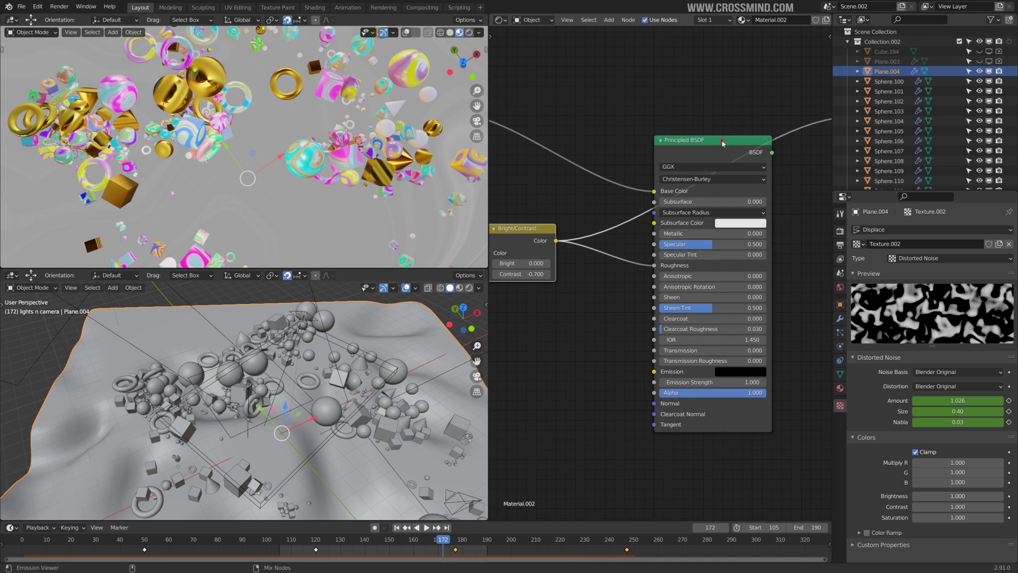
{"action": "left_click", "coordinate": [722, 143], "text": "ctrl+shift"}
{"action": "middle_click_drag", "start_coordinate": [377, 199], "coordinate": [384, 206], "text": "shift"}
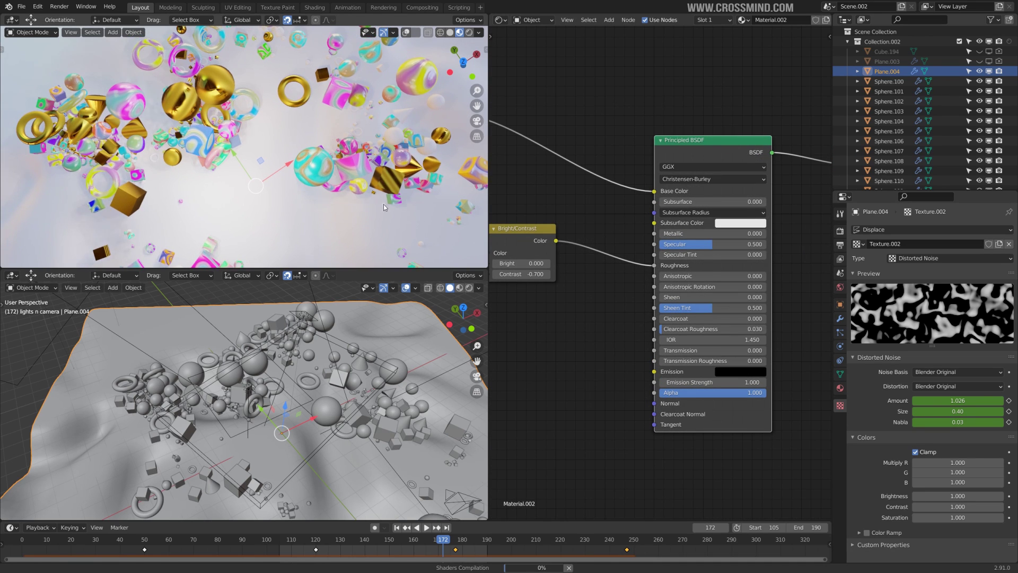
Turn on the rendered viewport's overlays and select marbled objects in the pile to display their materials.
{"action": "left_click", "coordinate": [313, 166]}
{"action": "left_click", "coordinate": [407, 33]}
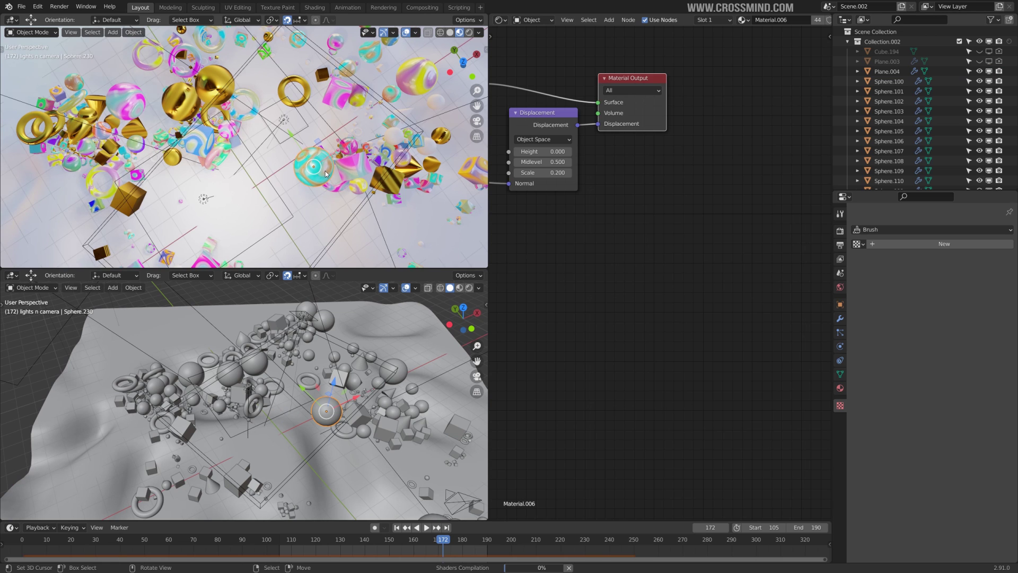
{"action": "right_click", "coordinate": [200, 141]}
{"action": "middle_click_drag", "start_coordinate": [276, 149], "coordinate": [264, 197], "text": "shift"}
{"action": "scroll", "coordinate": [158, 149], "scroll_direction": "up", "scroll_amount": 3}
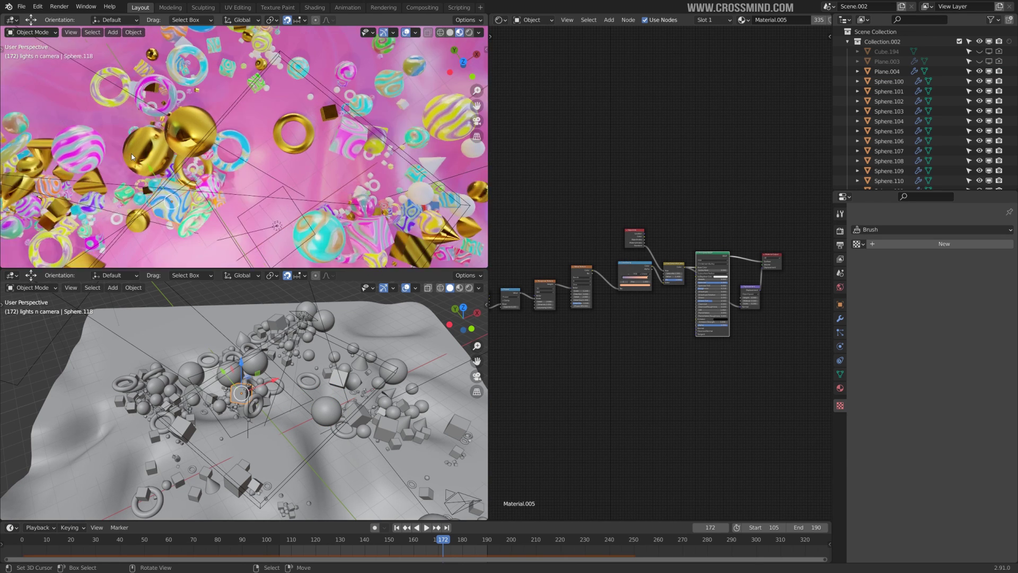
Select the blue marbled cube and reposition the Object Info node above its material's ColorRamp.
{"action": "middle_click_drag", "start_coordinate": [199, 170], "coordinate": [184, 87], "text": "shift"}
{"action": "left_click", "coordinate": [258, 113]}
{"action": "scroll", "coordinate": [184, 86], "scroll_direction": "up", "scroll_amount": 2}
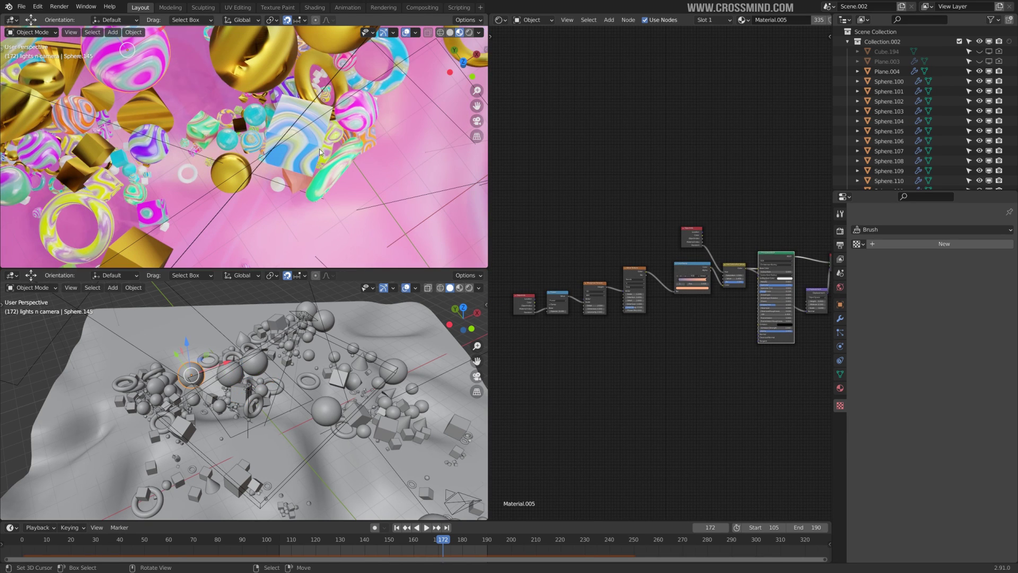
{"action": "left_click", "coordinate": [315, 142]}
{"action": "scroll", "coordinate": [625, 335], "scroll_direction": "up", "scroll_amount": 3}
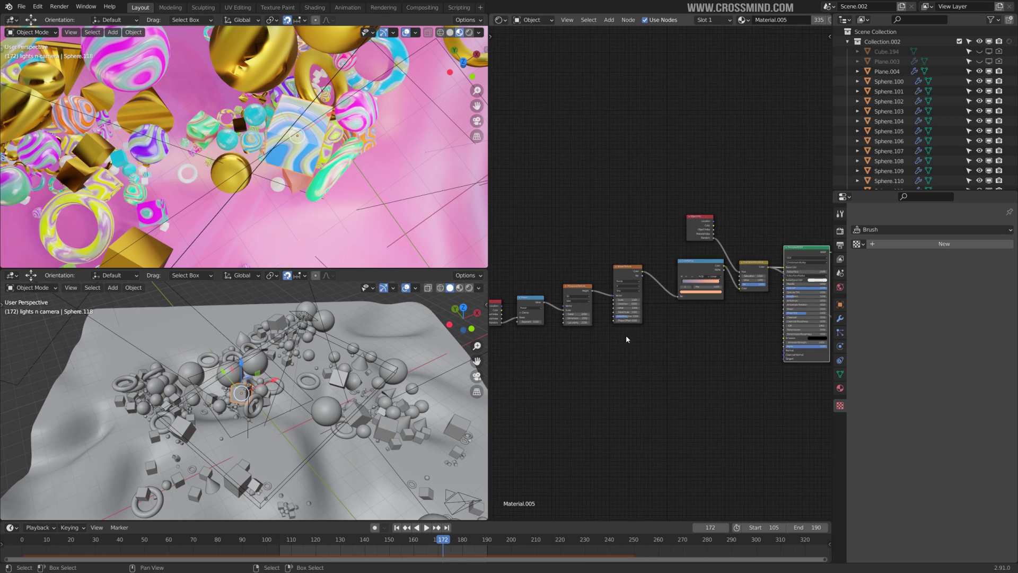
{"action": "scroll", "coordinate": [635, 358], "scroll_direction": "up", "scroll_amount": 1}
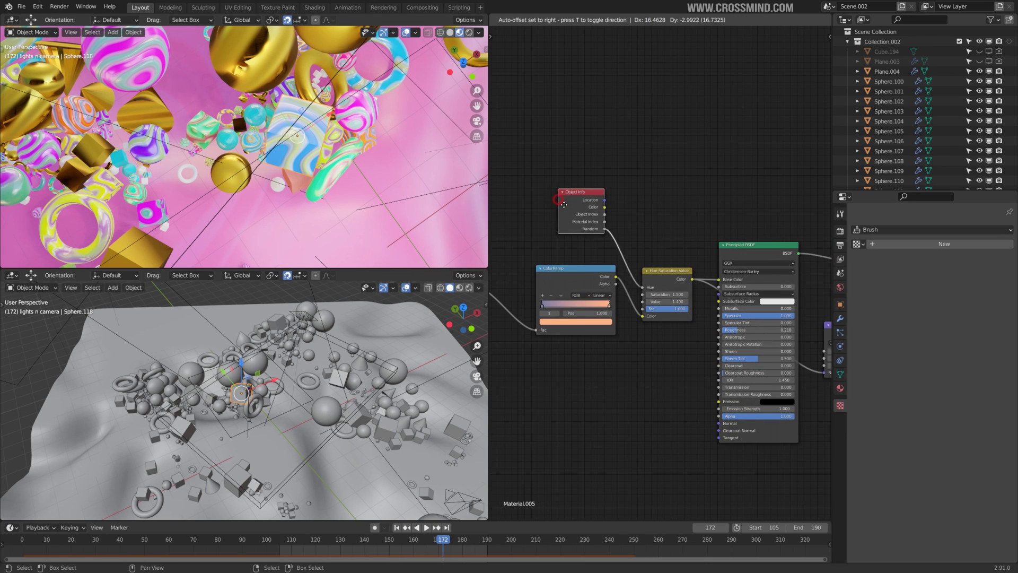
{"action": "scroll", "coordinate": [571, 246], "scroll_direction": "up", "scroll_amount": 2}
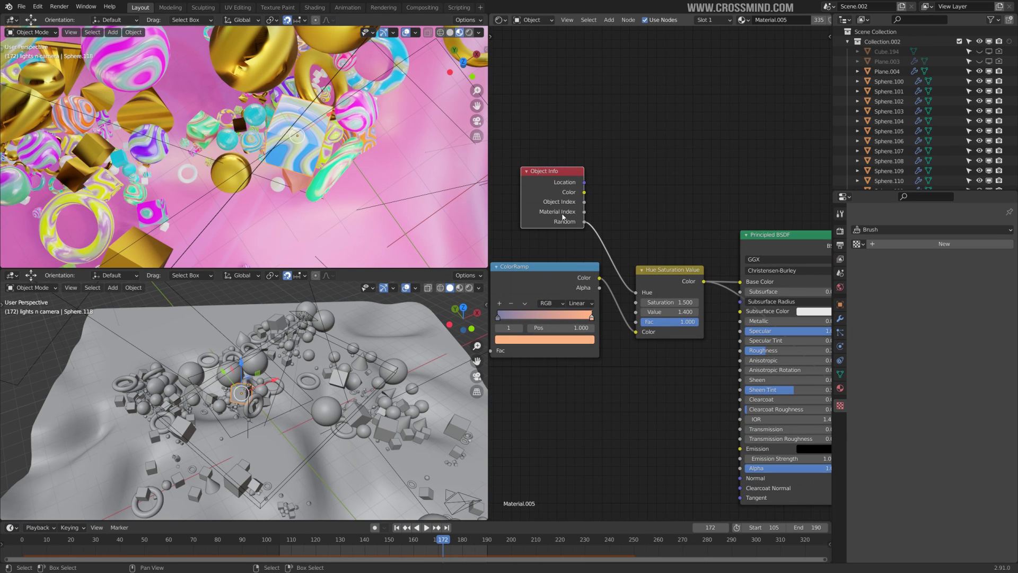
Cut the link from Object Info's Random to Hue Saturation Value's Hue, compare the objects' colors, and reconnect it.
{"action": "right_click_drag", "start_coordinate": [593, 252], "coordinate": [590, 252], "text": "ctrl"}
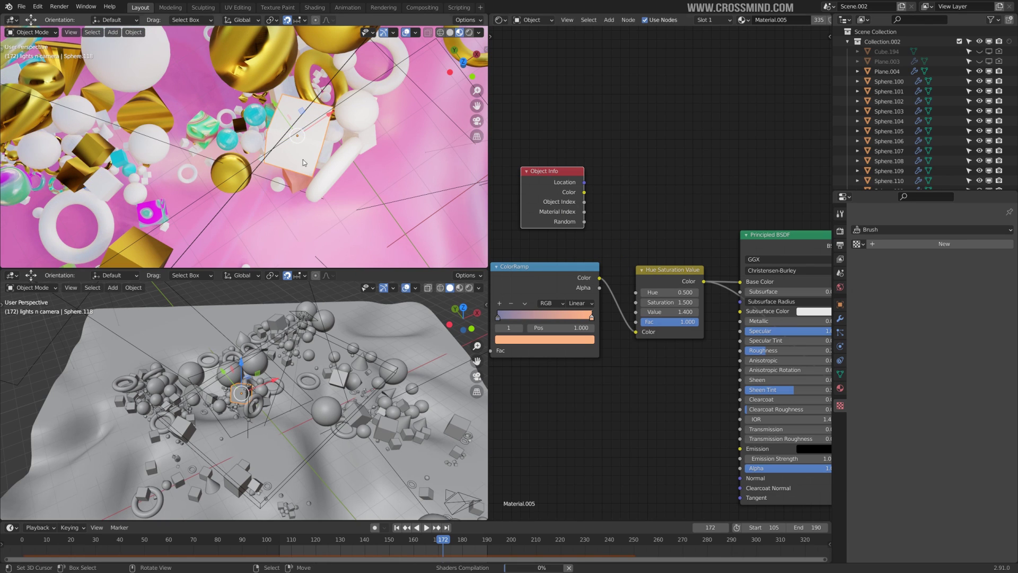
{"action": "middle_click_drag", "start_coordinate": [369, 165], "coordinate": [385, 177], "text": "shift"}
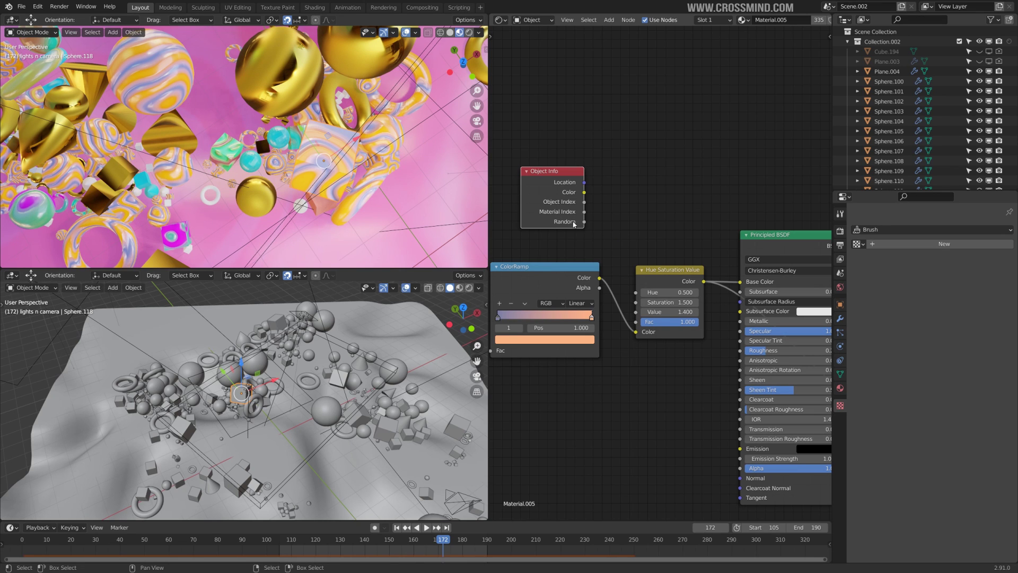
{"action": "middle_click_drag", "start_coordinate": [252, 158], "coordinate": [271, 161], "text": "shift"}
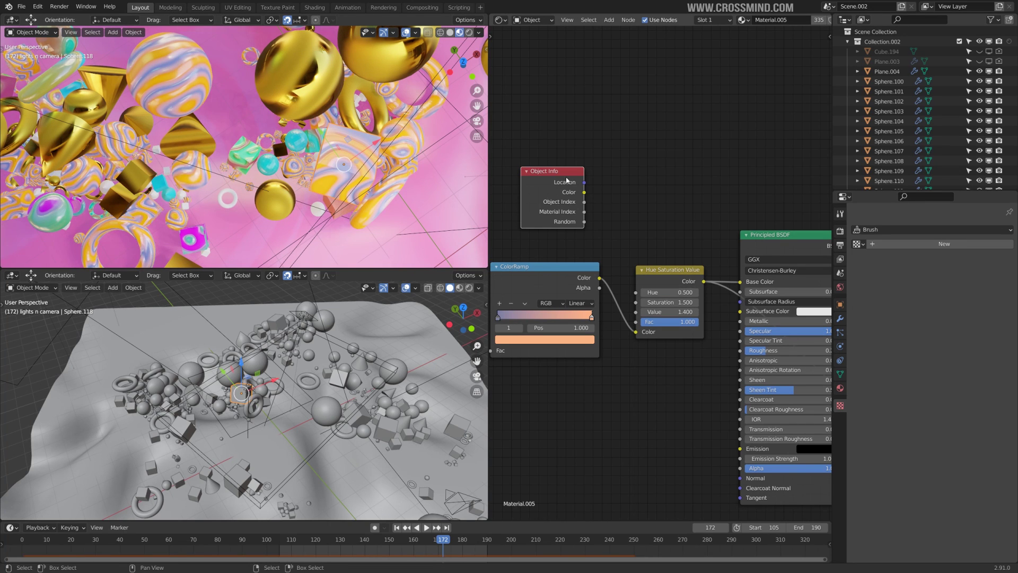
{"action": "left_click_drag", "start_coordinate": [583, 222], "coordinate": [628, 228]}
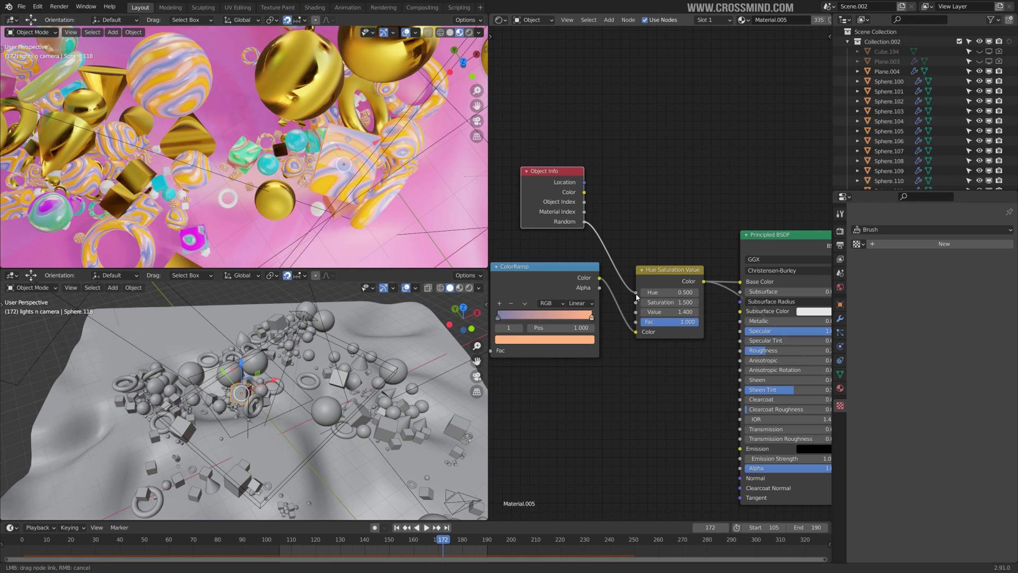
Connect Object Info's Random output to Hue Saturation Value's Hue input and inspect the marbled objects' varied colors.
{"action": "left_click_drag", "start_coordinate": [636, 296], "coordinate": [636, 294]}
{"action": "scroll", "coordinate": [345, 191], "scroll_direction": "down", "scroll_amount": 4}
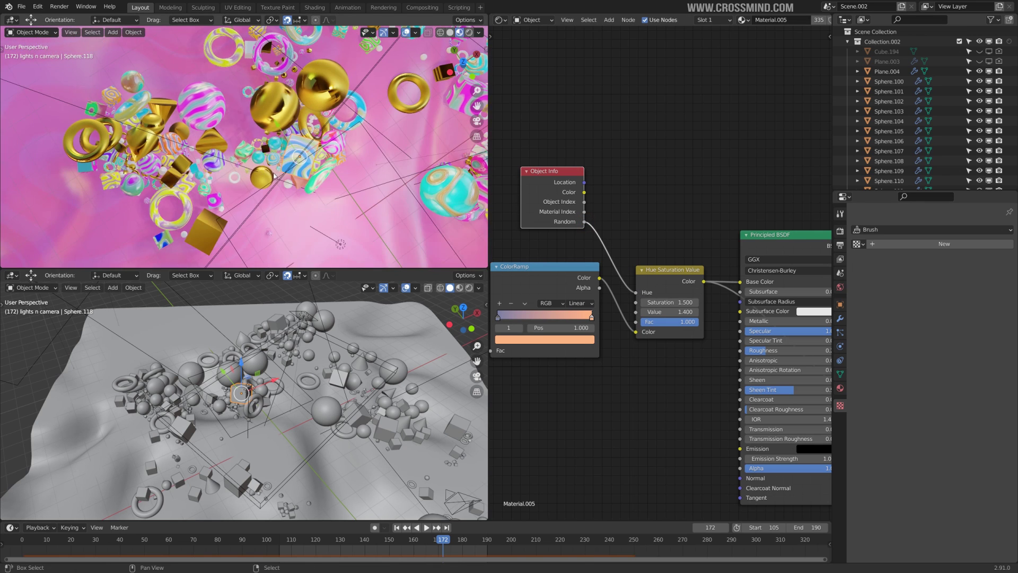
{"action": "scroll", "coordinate": [288, 174], "scroll_direction": "up", "scroll_amount": 4}
{"action": "middle_click_drag", "start_coordinate": [288, 174], "coordinate": [159, 172], "text": "shift"}
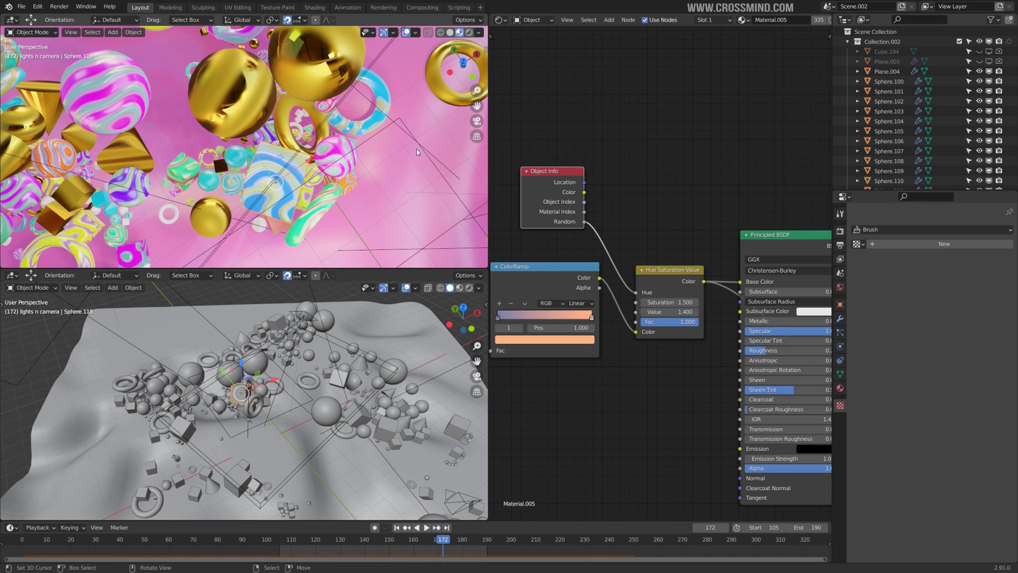
{"action": "middle_click_drag", "start_coordinate": [416, 149], "coordinate": [106, 121]}
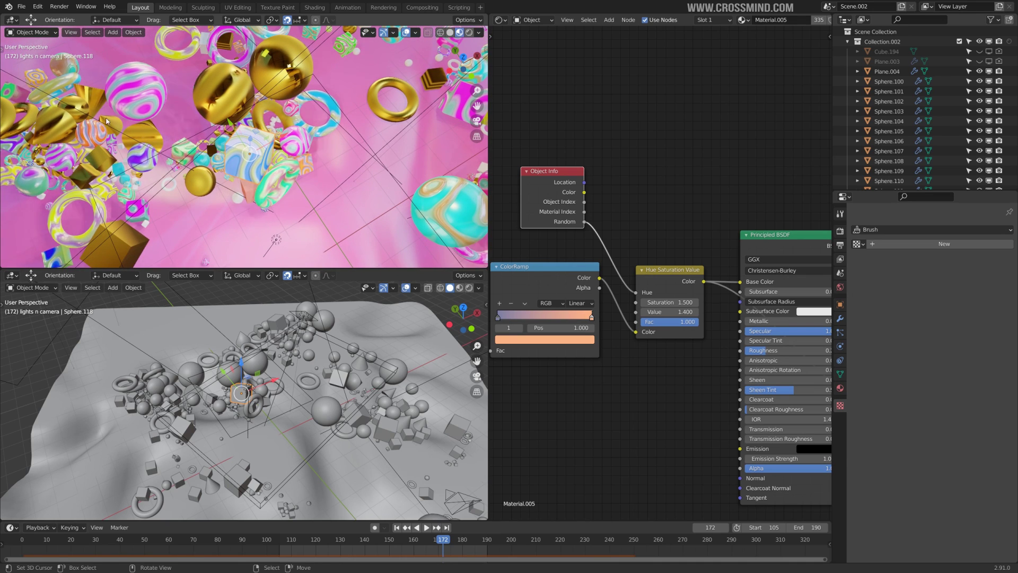
Examine how the ColorRamp and Object Info nodes feed the Hue Saturation Value node.
{"action": "middle_click_drag", "start_coordinate": [555, 355], "coordinate": [668, 324]}
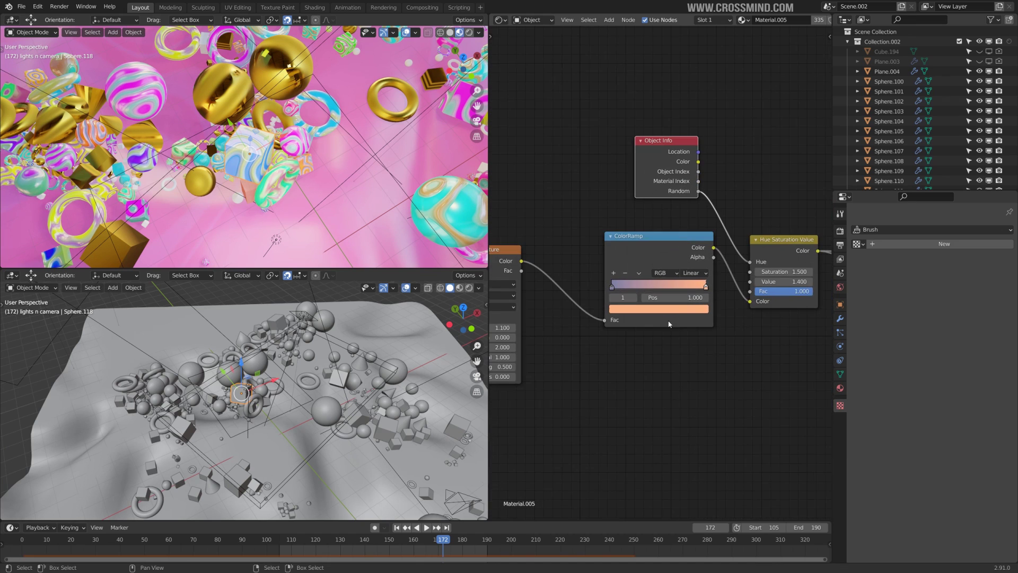
{"action": "middle_click_drag", "start_coordinate": [722, 251], "coordinate": [654, 268]}
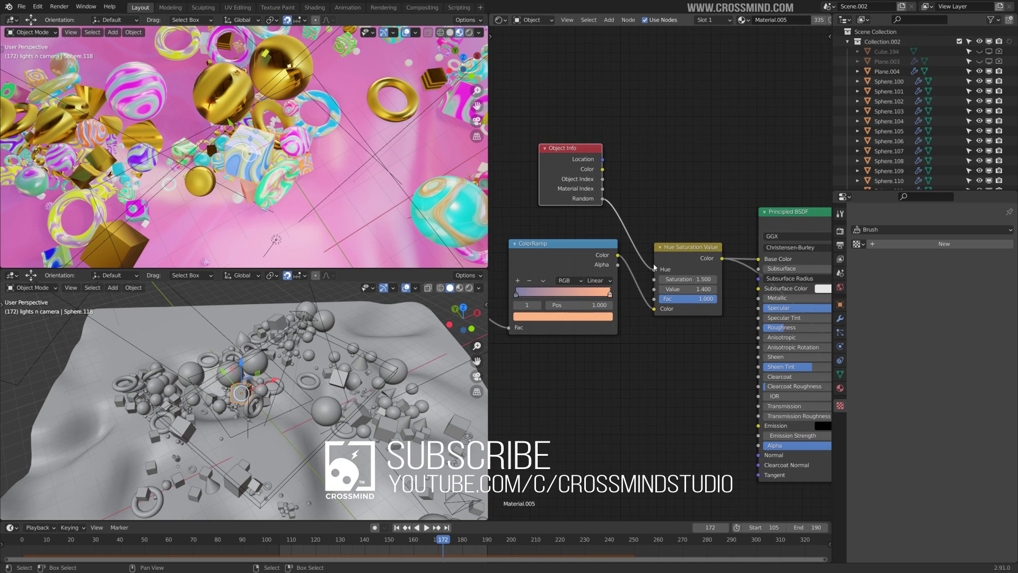
{"action": "mouse_move", "coordinate": [682, 247]}
{"action": "left_mouse_down"}
{"action": "mouse_move", "coordinate": [685, 238]}
{"action": "mouse_move", "coordinate": [685, 249]}
{"action": "left_mouse_up"}
{"action": "middle_click_drag", "start_coordinate": [602, 268], "coordinate": [530, 320]}
{"action": "scroll", "coordinate": [622, 326], "scroll_direction": "up", "scroll_amount": 1}
{"action": "scroll", "coordinate": [679, 302], "scroll_direction": "up", "scroll_amount": 1}
{"action": "scroll", "coordinate": [629, 295], "scroll_direction": "up", "scroll_amount": 3}
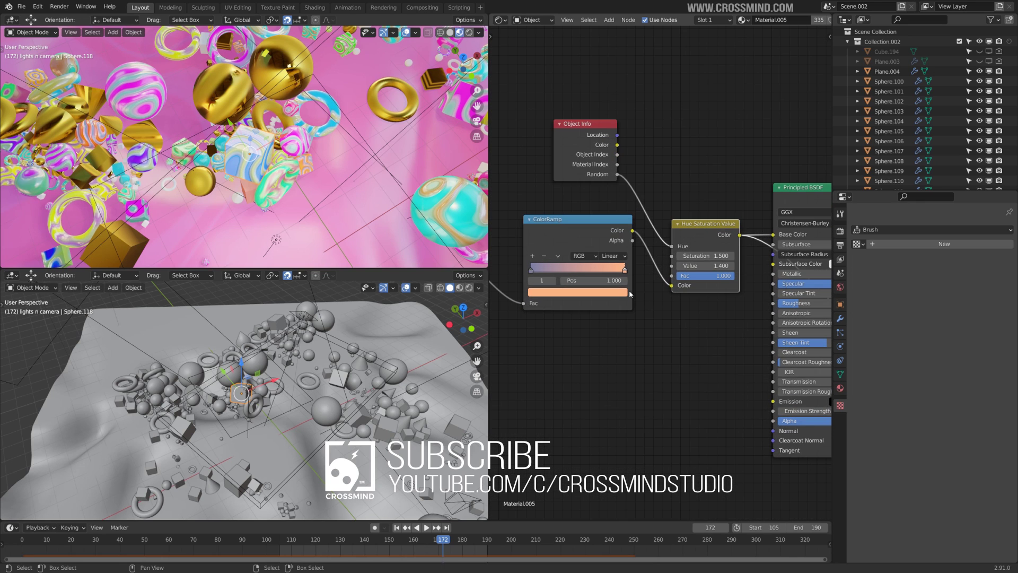
{"action": "middle_click_drag", "start_coordinate": [643, 287], "coordinate": [637, 287]}
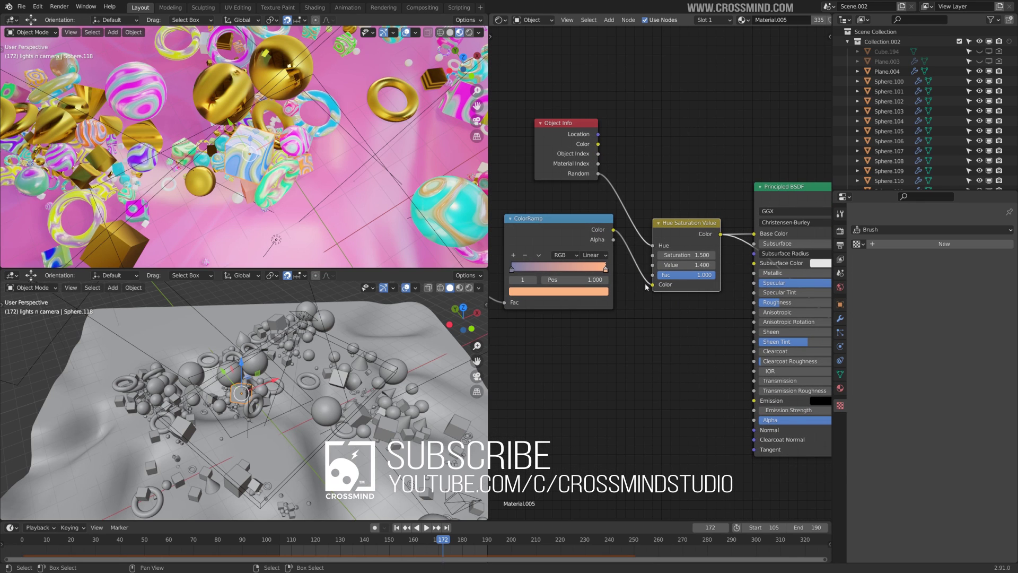
Preview the ColorRamp's output alone on the marbled objects and compare it with the Hue Saturation Value output.
{"action": "left_click", "coordinate": [576, 237], "text": "ctrl+shift"}
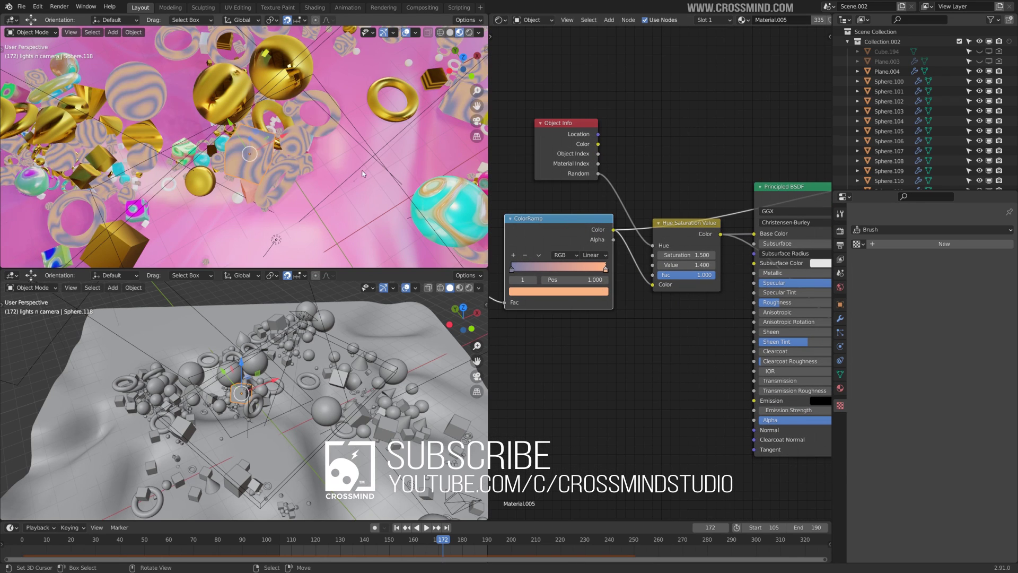
{"action": "scroll", "coordinate": [298, 160], "scroll_direction": "up", "scroll_amount": 5}
{"action": "scroll", "coordinate": [297, 161], "scroll_direction": "down", "scroll_amount": 8}
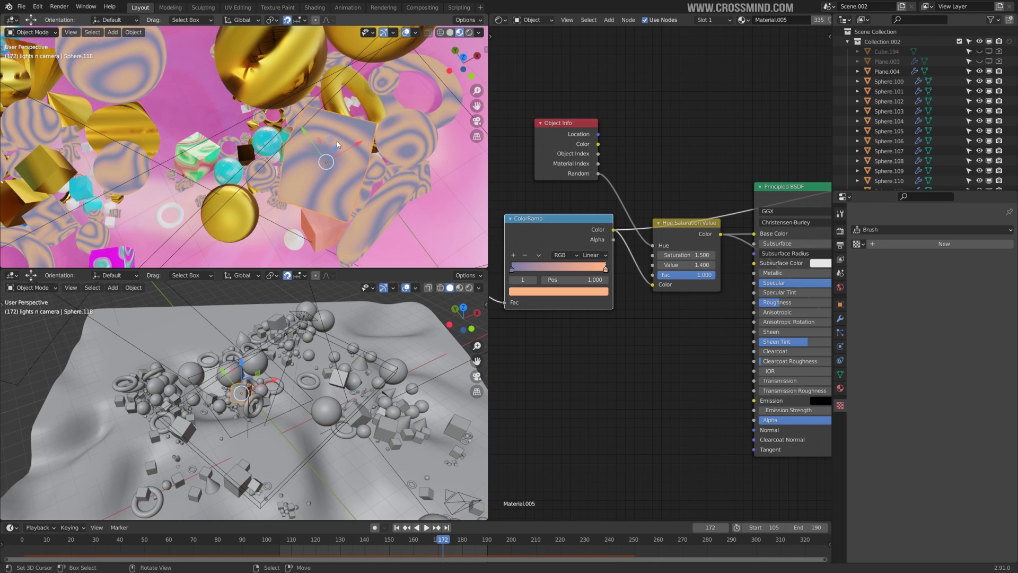
{"action": "left_click", "coordinate": [690, 234], "text": "ctrl+shift"}
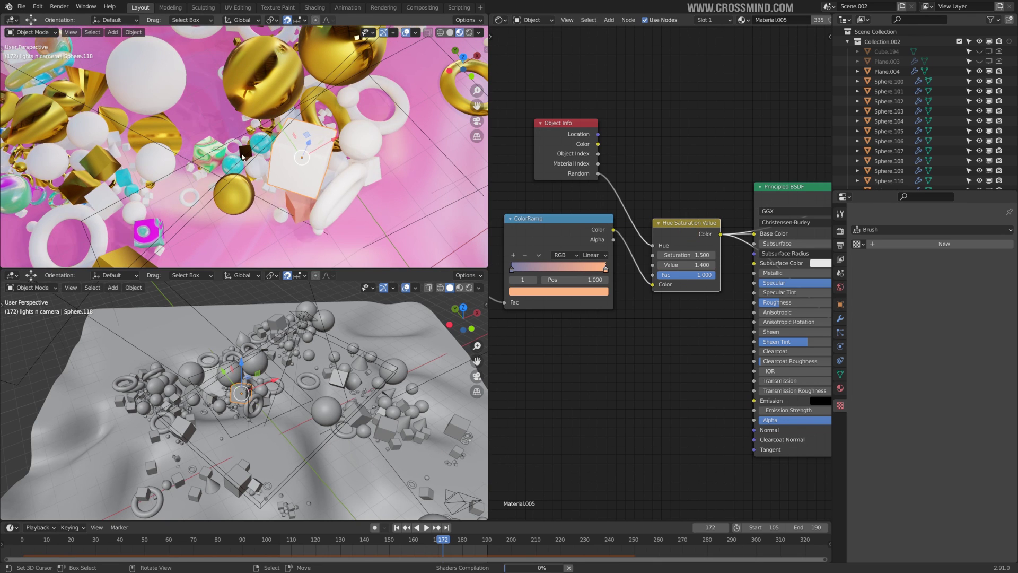
{"action": "middle_click_drag", "start_coordinate": [587, 197], "coordinate": [632, 196]}
{"action": "middle_click_drag", "start_coordinate": [371, 183], "coordinate": [390, 187], "text": "shift"}
{"action": "middle_click_drag", "start_coordinate": [566, 281], "coordinate": [759, 294]}
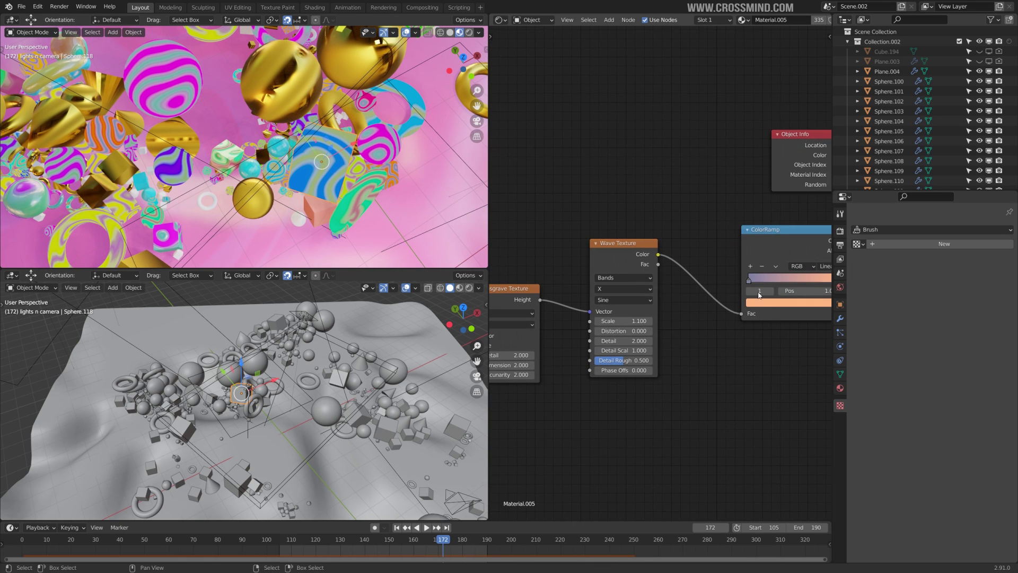
Preview the ColorRamp's output again and examine the node chain from the Musgrave and Wave Textures through to Displacement.
{"action": "left_click", "coordinate": [774, 248], "text": "ctrl+shift"}
{"action": "middle_click_drag", "start_coordinate": [623, 250], "coordinate": [705, 208]}
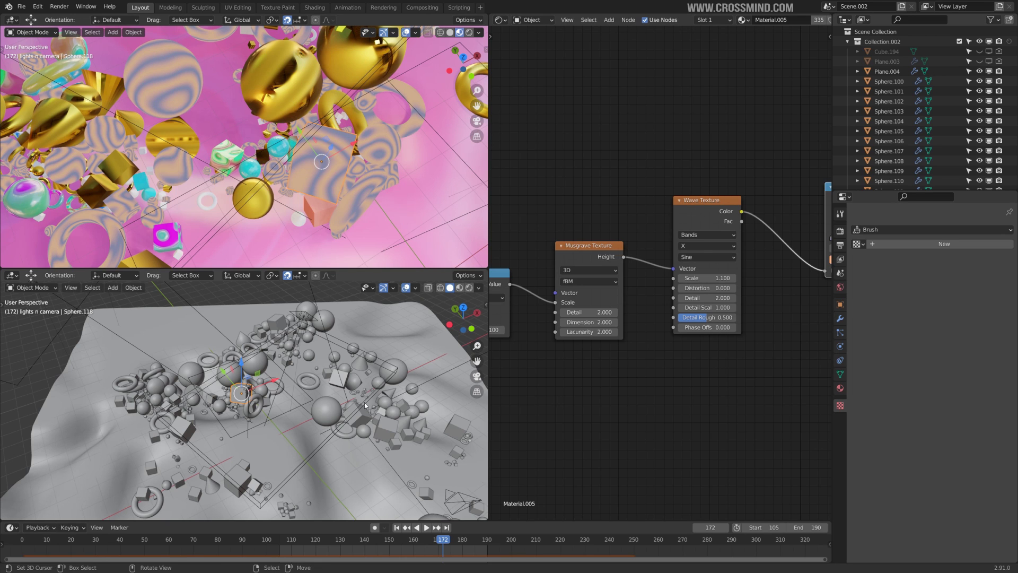
{"action": "middle_click_drag", "start_coordinate": [369, 407], "coordinate": [366, 424]}
{"action": "middle_click_drag", "start_coordinate": [670, 406], "coordinate": [586, 406]}
{"action": "scroll", "coordinate": [673, 407], "scroll_direction": "down", "scroll_amount": 6}
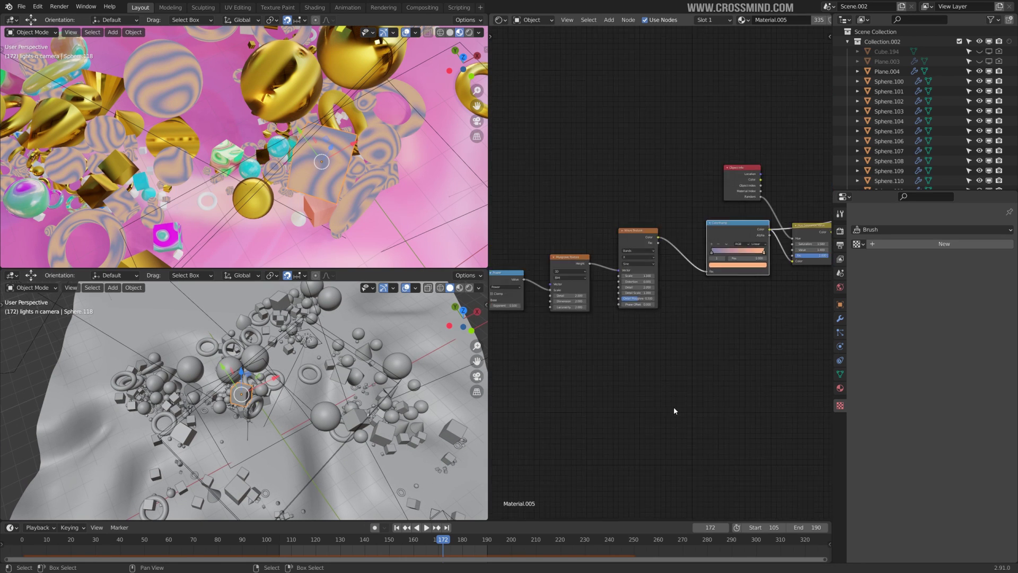
{"action": "middle_click_drag", "start_coordinate": [697, 398], "coordinate": [641, 399]}
{"action": "scroll", "coordinate": [649, 407], "scroll_direction": "up", "scroll_amount": 2}
{"action": "scroll", "coordinate": [689, 410], "scroll_direction": "up", "scroll_amount": 5}
{"action": "middle_click_drag", "start_coordinate": [716, 400], "coordinate": [504, 422]}
{"action": "scroll", "coordinate": [505, 422], "scroll_direction": "up", "scroll_amount": 1}
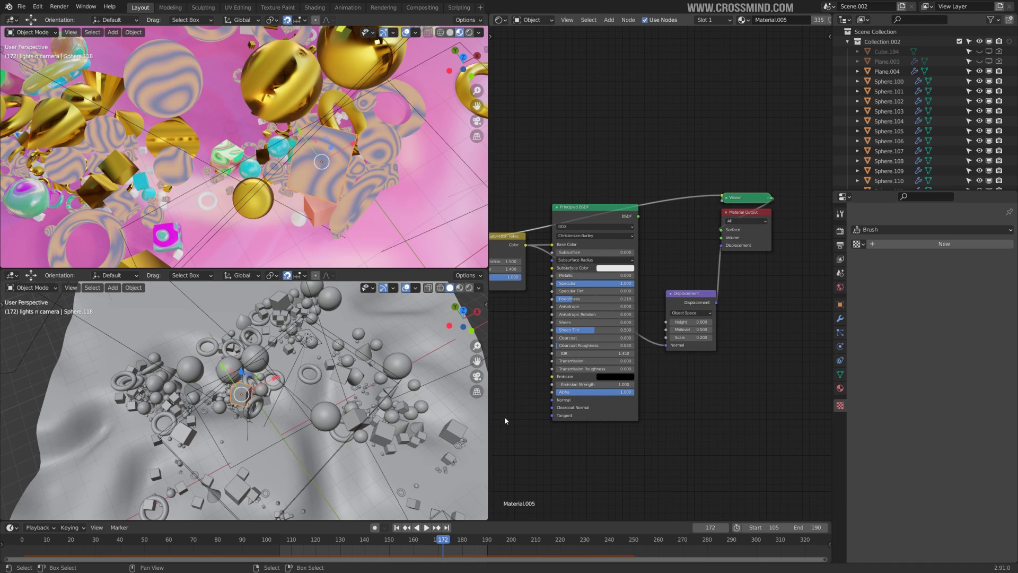
Spread out the Viewer and Material Output nodes and return the preview to the full Principled BSDF shader.
{"action": "left_click_drag", "start_coordinate": [745, 197], "coordinate": [675, 177]}
{"action": "middle_click_drag", "start_coordinate": [669, 247], "coordinate": [780, 245]}
{"action": "left_click_drag", "start_coordinate": [728, 213], "coordinate": [741, 212]}
{"action": "middle_click_drag", "start_coordinate": [785, 215], "coordinate": [655, 228]}
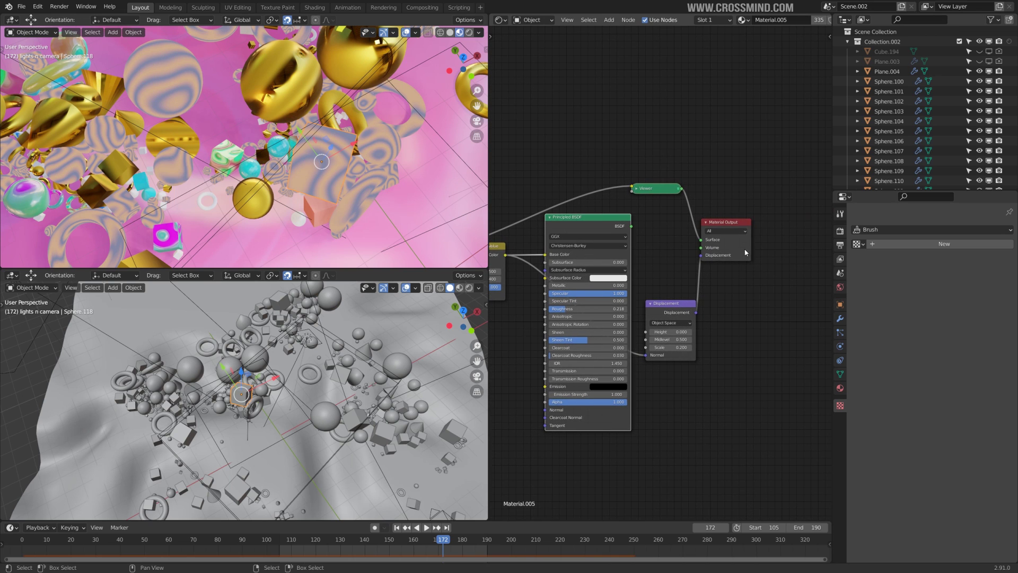
{"action": "left_click_drag", "start_coordinate": [745, 251], "coordinate": [767, 252]}
{"action": "left_click", "coordinate": [600, 226], "text": "ctrl+shift"}
Reposition the Displacement node slightly below the Principled BSDF's link to Material Output.
{"action": "scroll", "coordinate": [699, 289], "scroll_direction": "up", "scroll_amount": 3}
{"action": "middle_click_drag", "start_coordinate": [725, 311], "coordinate": [689, 291]}
{"action": "left_click_drag", "start_coordinate": [632, 287], "coordinate": [641, 279]}
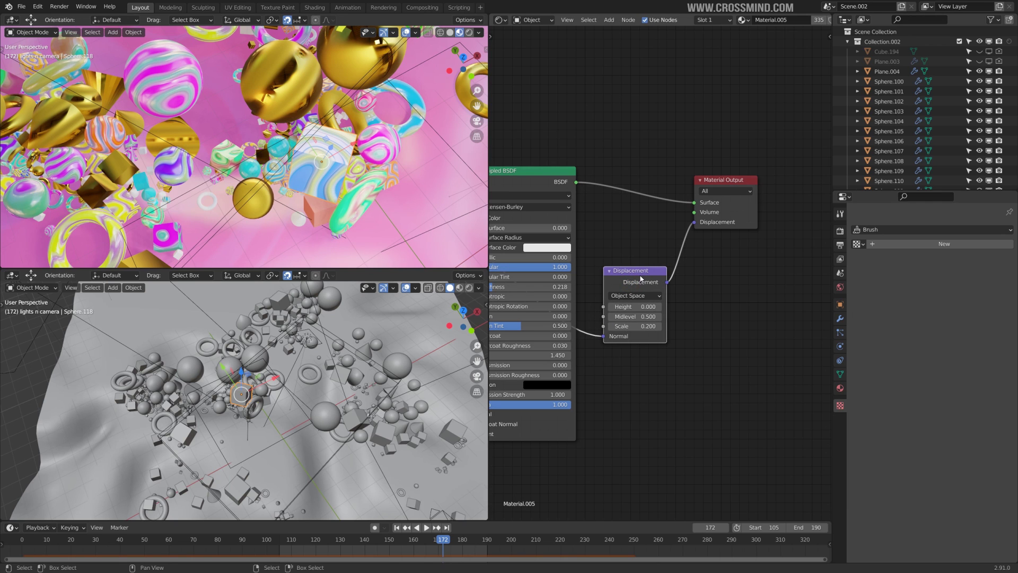
{"action": "scroll", "coordinate": [393, 170], "scroll_direction": "up", "scroll_amount": 4}
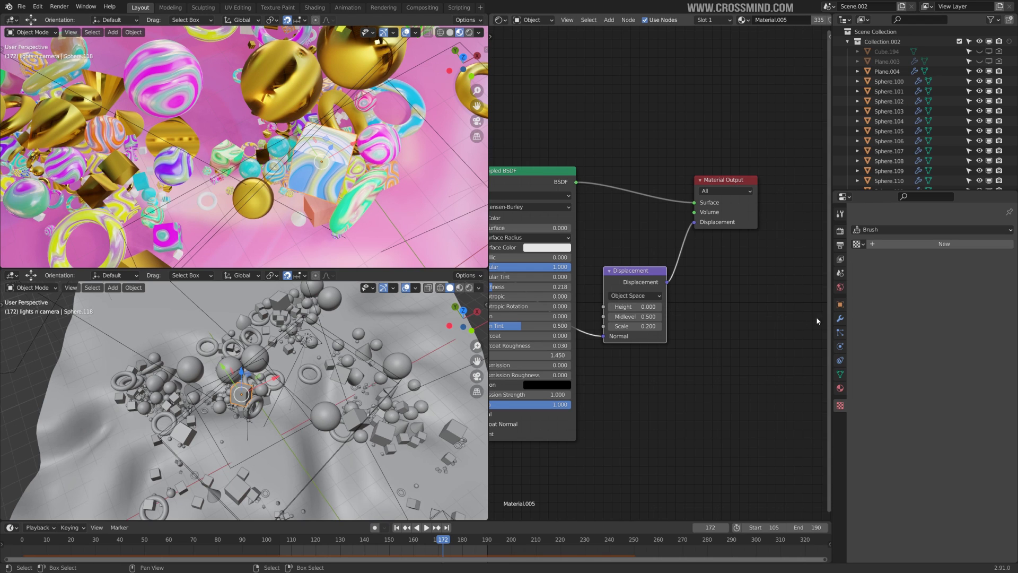
Display the Cycles render settings and look at the Feature Set's Experimental option.
{"action": "left_click", "coordinate": [840, 318]}
{"action": "left_click", "coordinate": [840, 231]}
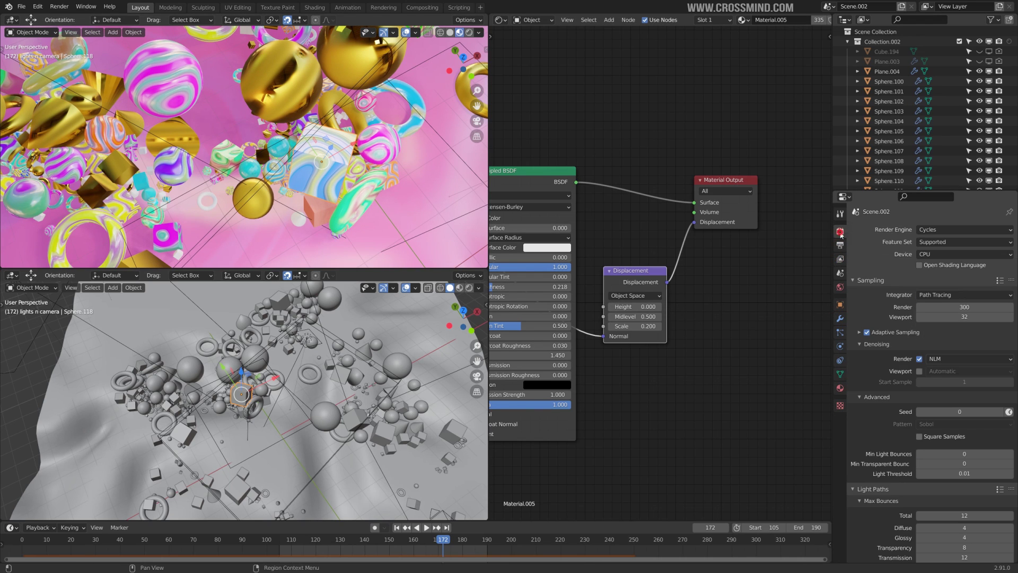
{"action": "left_click", "coordinate": [941, 242]}
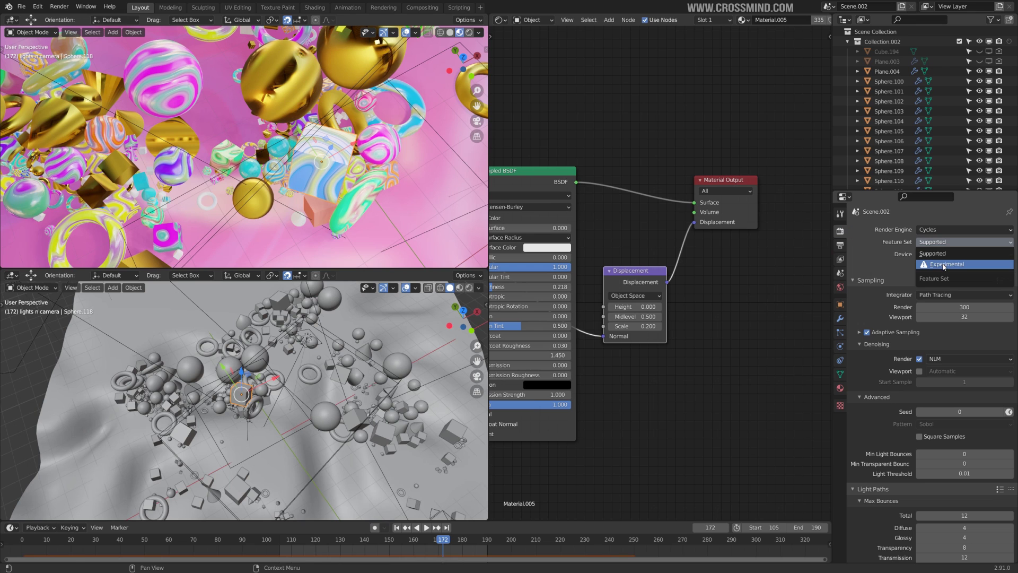
Cut the link from Displacement to Material Output, reconnect it, and inspect the objects' surface pattern.
{"action": "scroll", "coordinate": [711, 311], "scroll_direction": "up", "scroll_amount": 2}
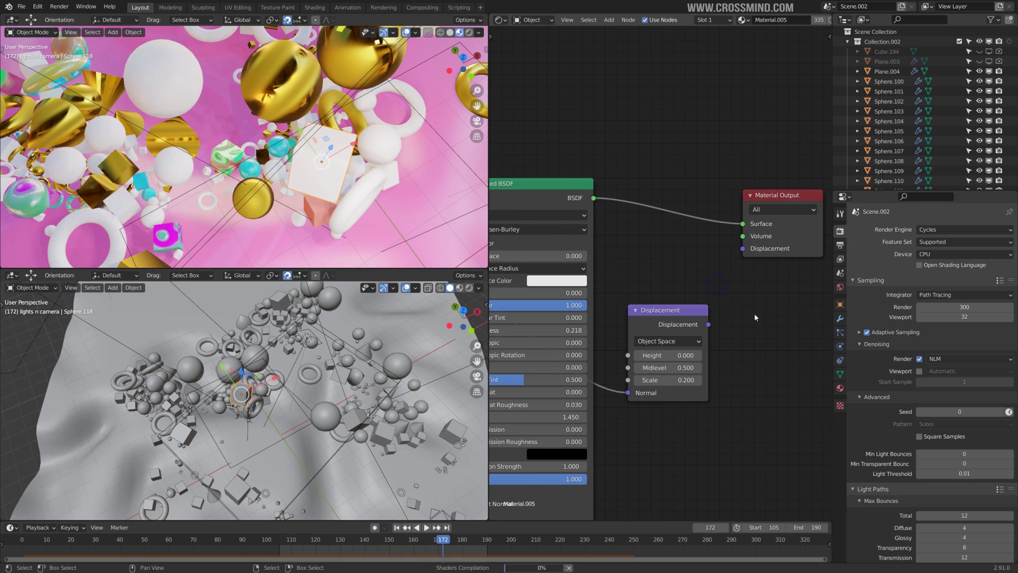
{"action": "left_click_drag", "start_coordinate": [708, 325], "coordinate": [746, 252]}
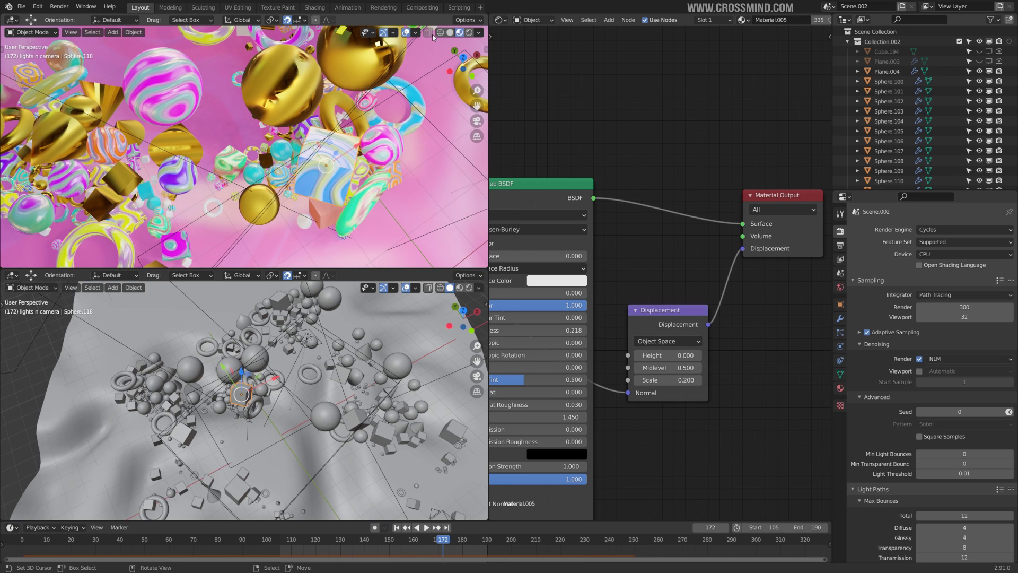
{"action": "middle_click_drag", "start_coordinate": [410, 125], "coordinate": [402, 141]}
{"action": "scroll", "coordinate": [402, 141], "scroll_direction": "down", "scroll_amount": 3}
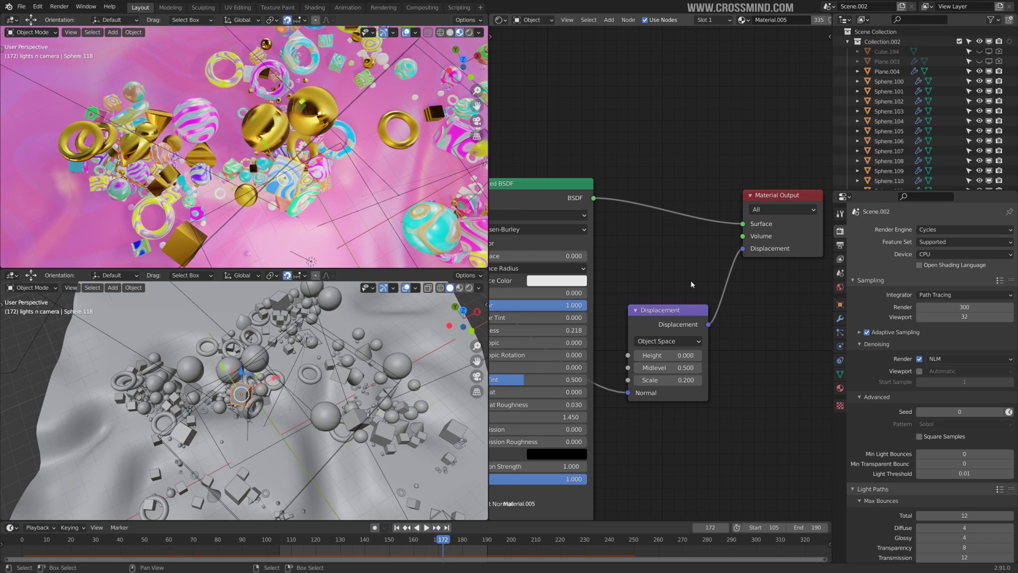
{"action": "middle_click_drag", "start_coordinate": [690, 280], "coordinate": [702, 265]}
Check the scene in Cycles Rendered shading, selecting a gold sphere, and return the viewport to Material Preview.
{"action": "left_click", "coordinate": [470, 33]}
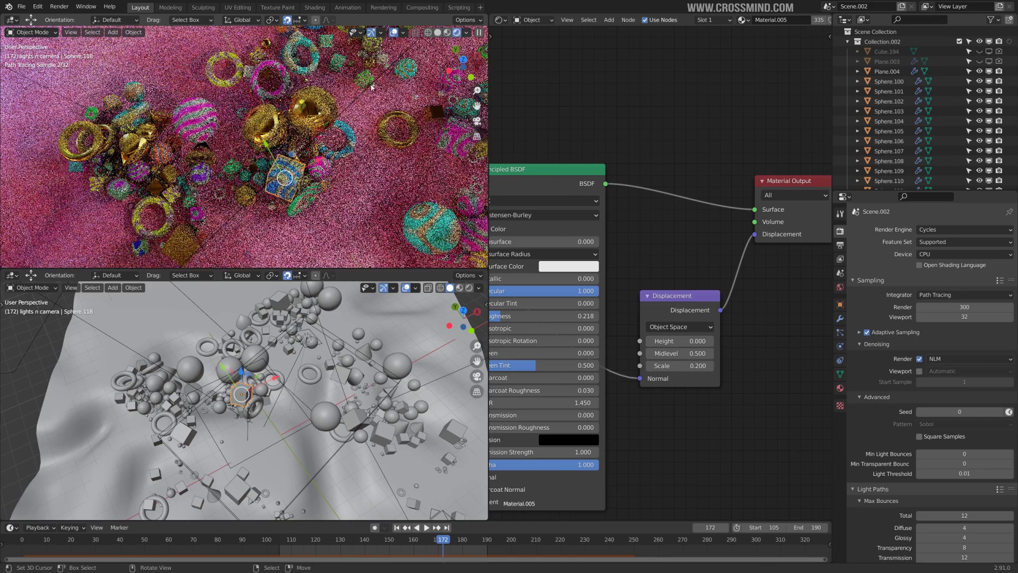
{"action": "right_click", "coordinate": [313, 103]}
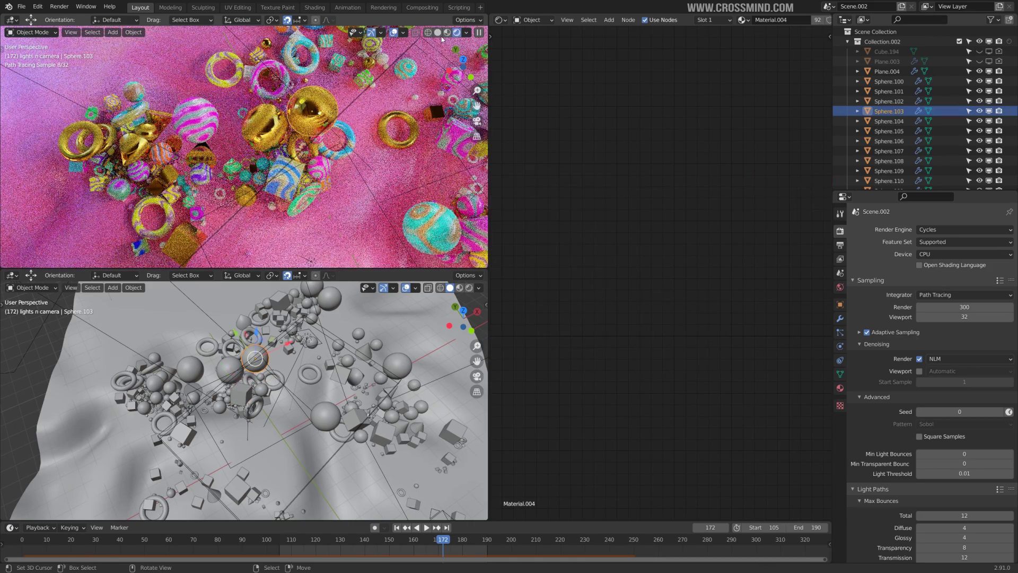
{"action": "left_click", "coordinate": [437, 34]}
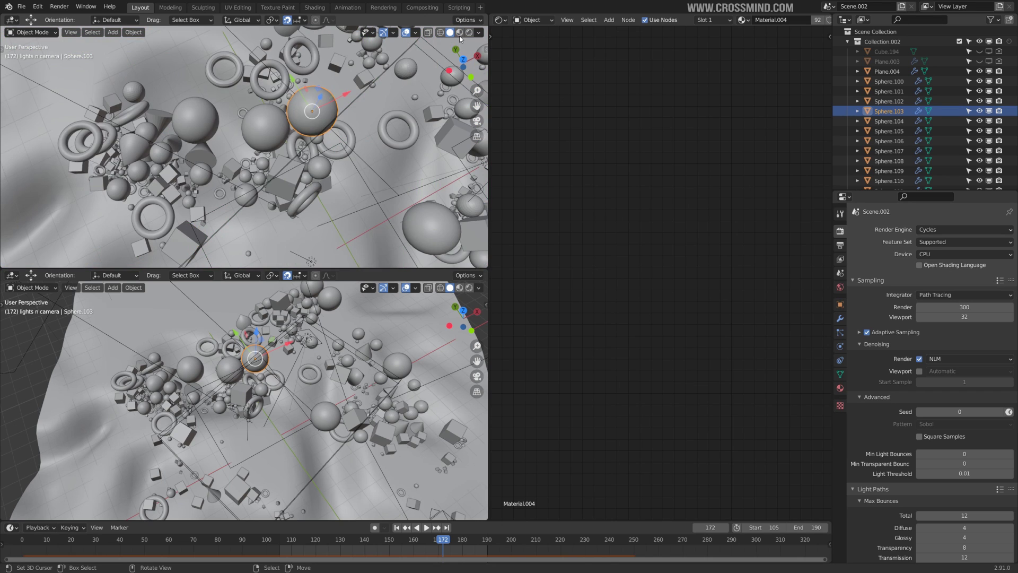
{"action": "left_click", "coordinate": [460, 32]}
Select the other large gold sphere and examine its material's Object Info, Wave Texture and Principled BSDF nodes.
{"action": "scroll", "coordinate": [342, 123], "scroll_direction": "up", "scroll_amount": 3}
{"action": "left_click", "coordinate": [256, 145]}
{"action": "key", "text": "g"}
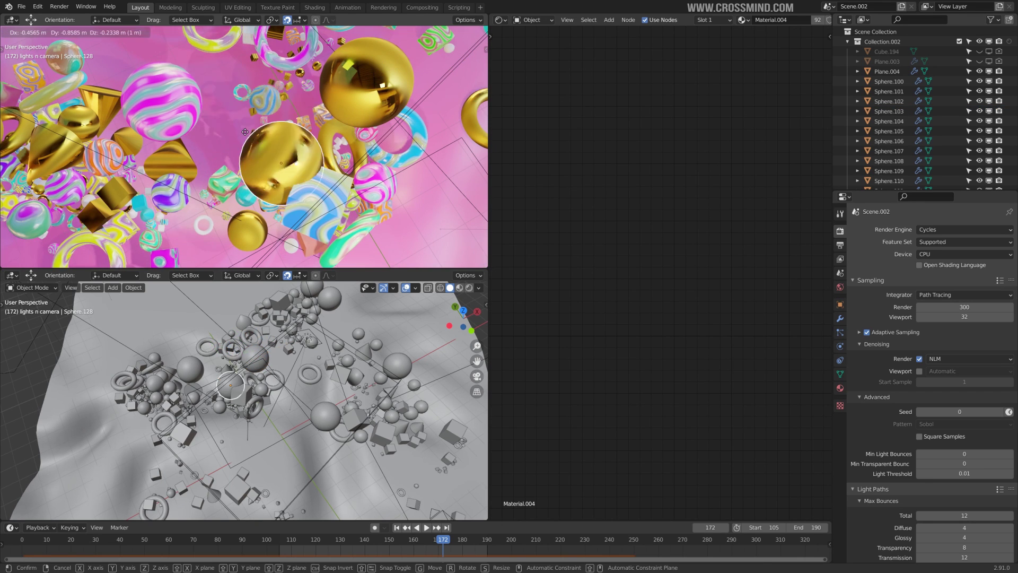
{"action": "right_click", "coordinate": [256, 144]}
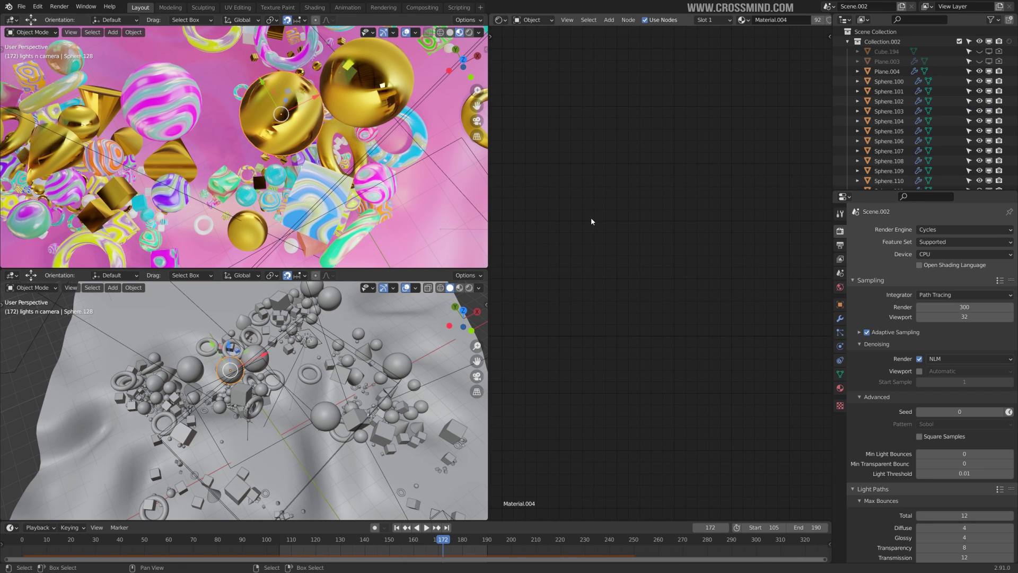
{"action": "key", "text": "Home"}
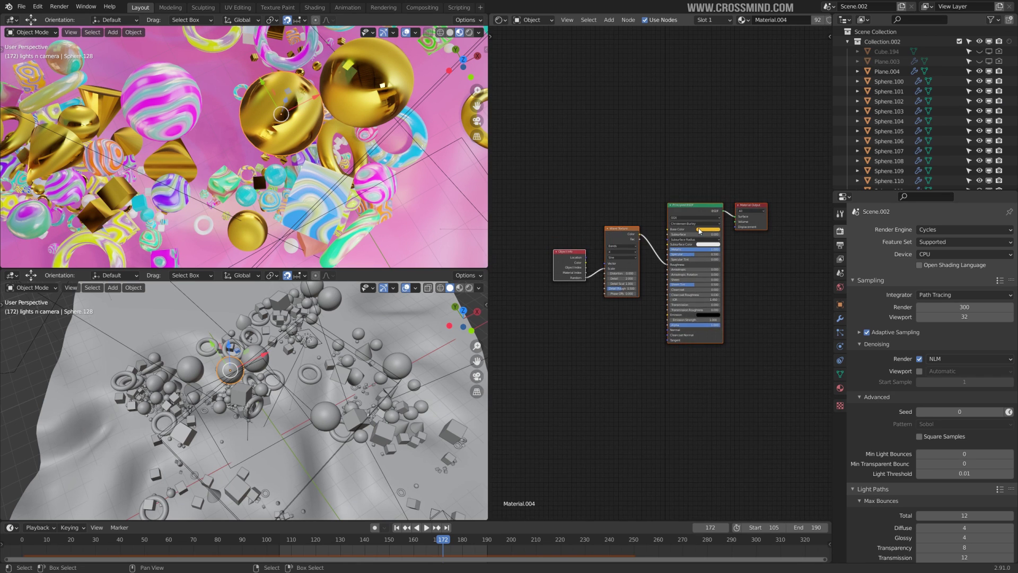
{"action": "scroll", "coordinate": [716, 248], "scroll_direction": "up", "scroll_amount": 8}
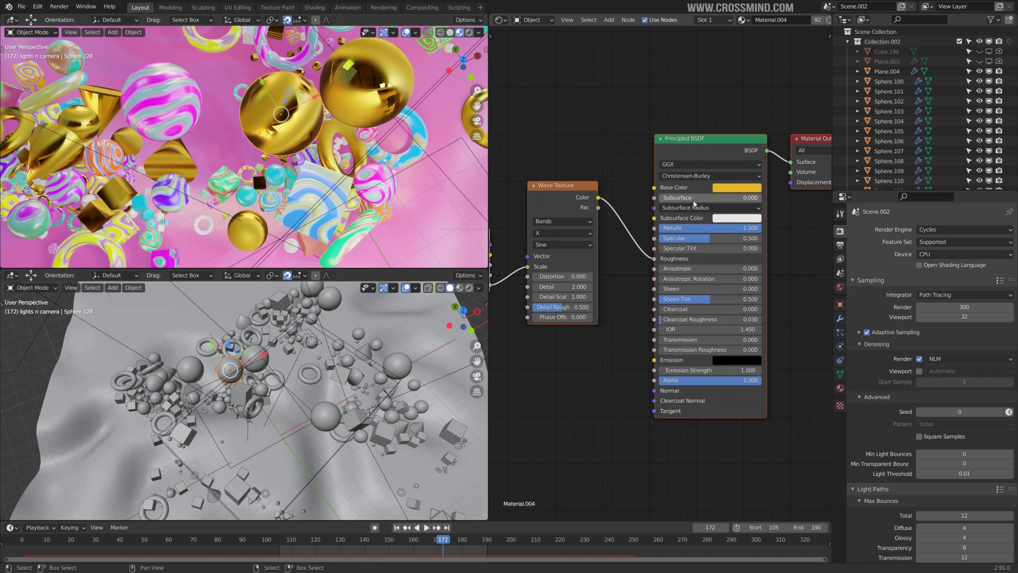
{"action": "middle_click_drag", "start_coordinate": [661, 185], "coordinate": [623, 183]}
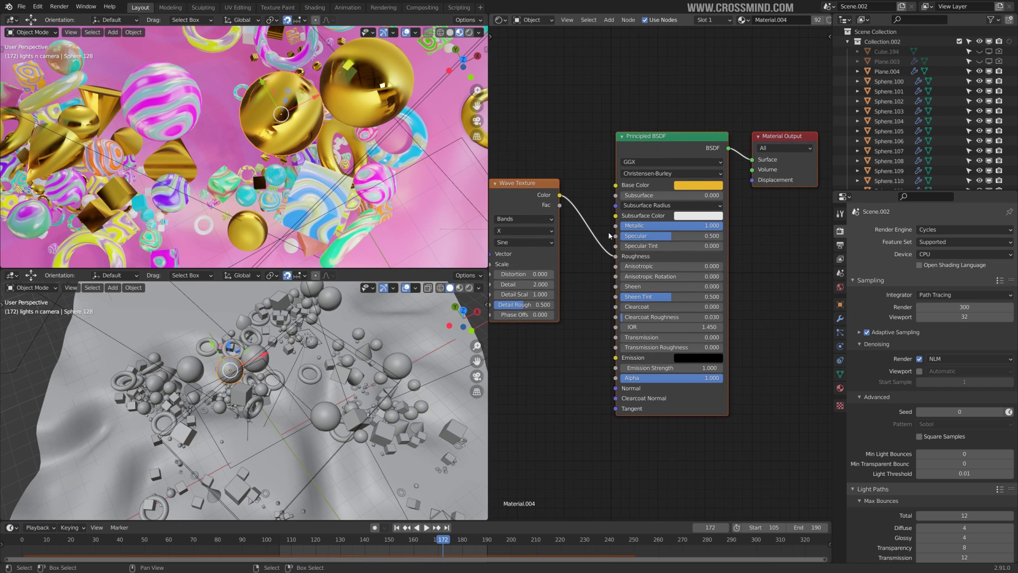
{"action": "middle_click_drag", "start_coordinate": [578, 279], "coordinate": [711, 249]}
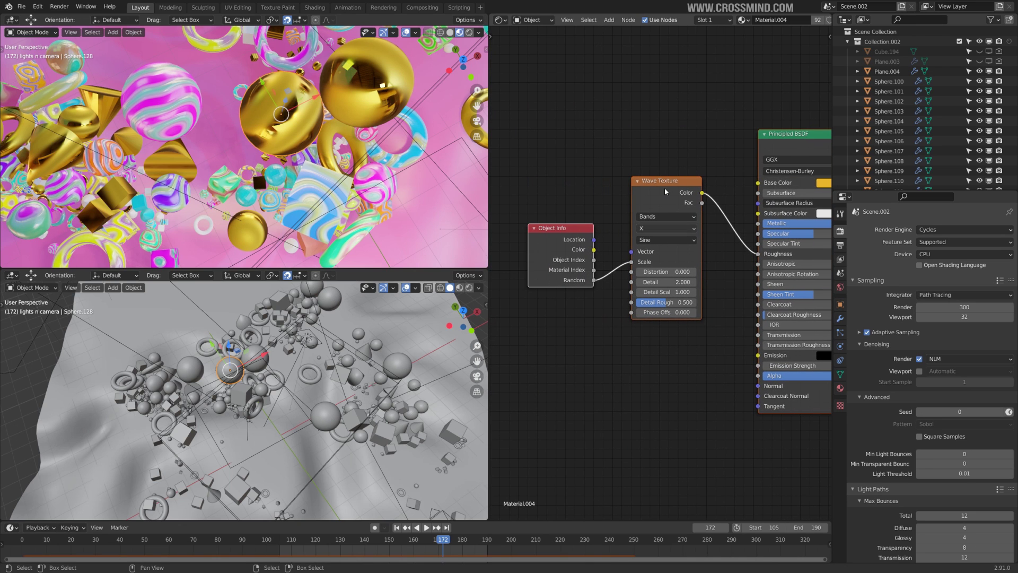
Cut the link from Wave Texture's Color to Principled BSDF's Roughness, compare the gold spheres' reflections, and reconnect it.
{"action": "middle_click_drag", "start_coordinate": [364, 135], "coordinate": [322, 121]}
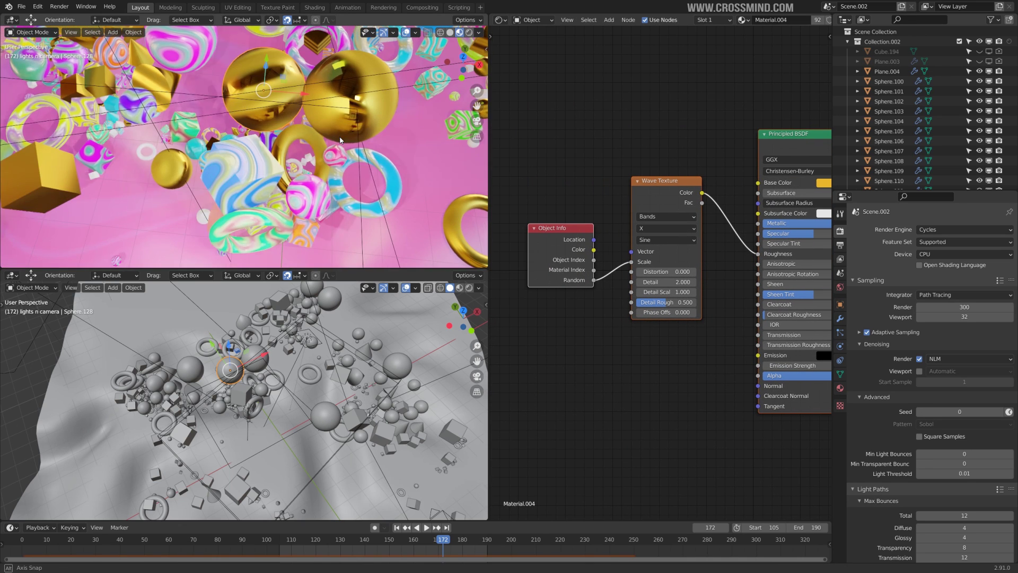
{"action": "middle_click_drag", "start_coordinate": [692, 216], "coordinate": [622, 221]}
{"action": "right_click_drag", "start_coordinate": [650, 186], "coordinate": [654, 252], "text": "ctrl"}
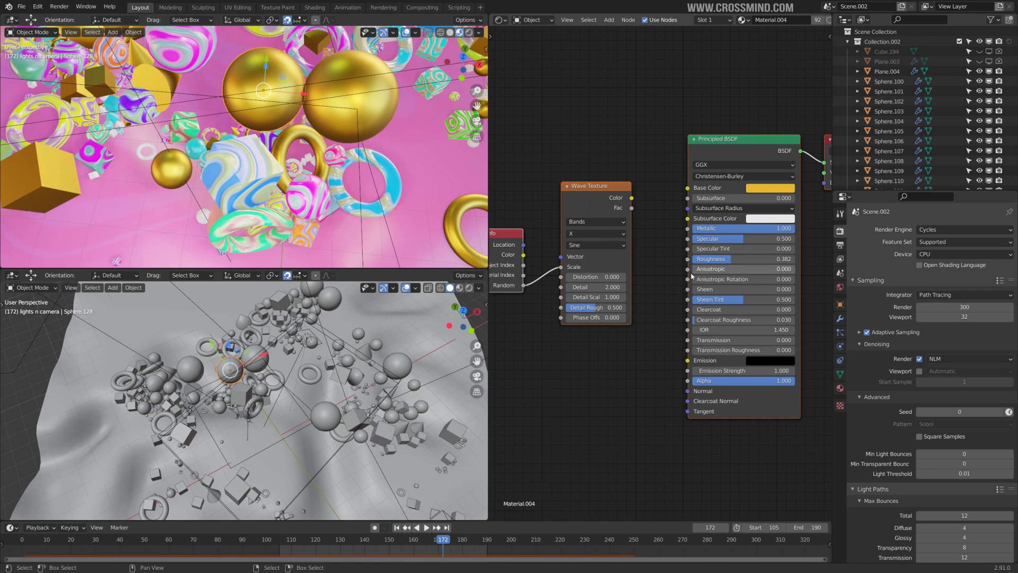
{"action": "left_click_drag", "start_coordinate": [632, 197], "coordinate": [689, 259]}
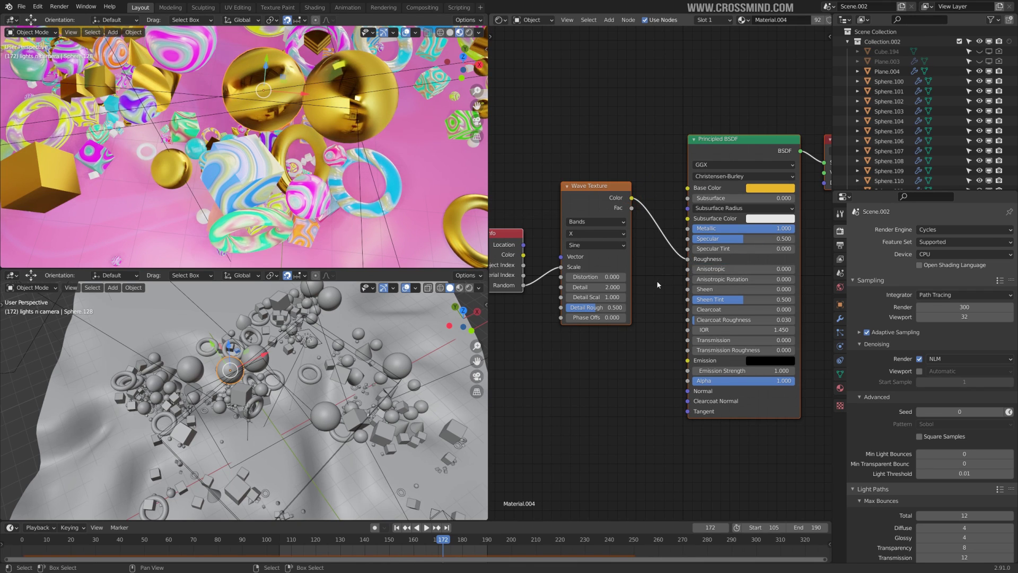
{"action": "middle_click_drag", "start_coordinate": [663, 238], "coordinate": [676, 247]}
{"action": "middle_click_drag", "start_coordinate": [315, 166], "coordinate": [363, 180]}
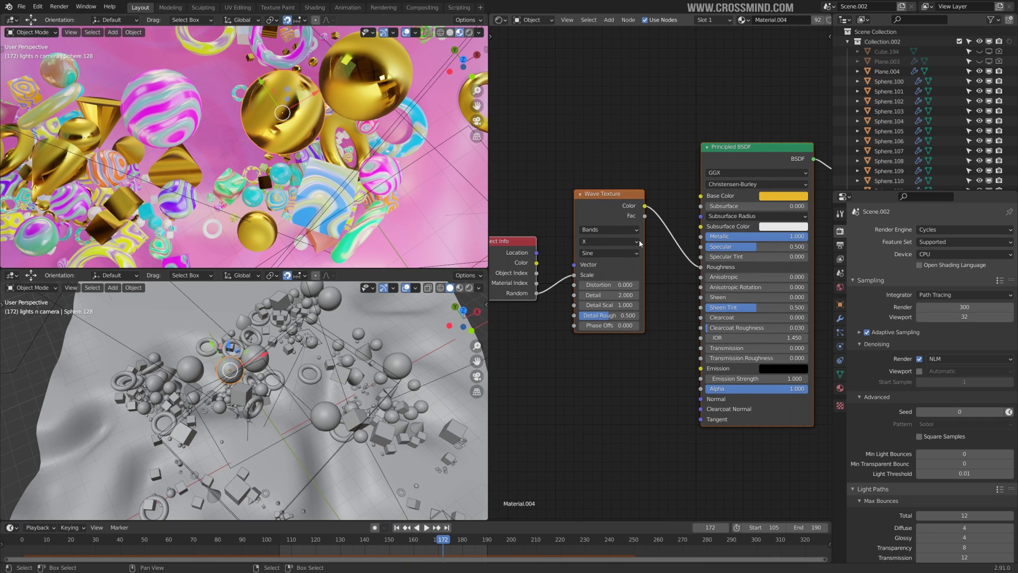
Review the Wave Texture setup and the whole scene from both the camera view and a free perspective.
{"action": "middle_click_drag", "start_coordinate": [677, 244], "coordinate": [719, 246]}
{"action": "middle_click_drag", "start_coordinate": [416, 186], "coordinate": [349, 176]}
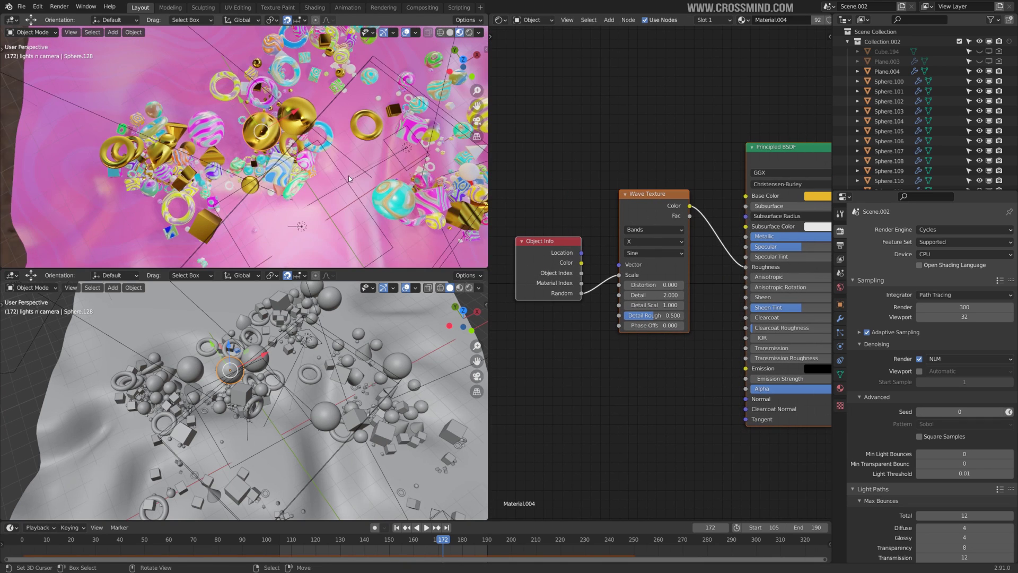
{"action": "key", "text": "KP_0"}
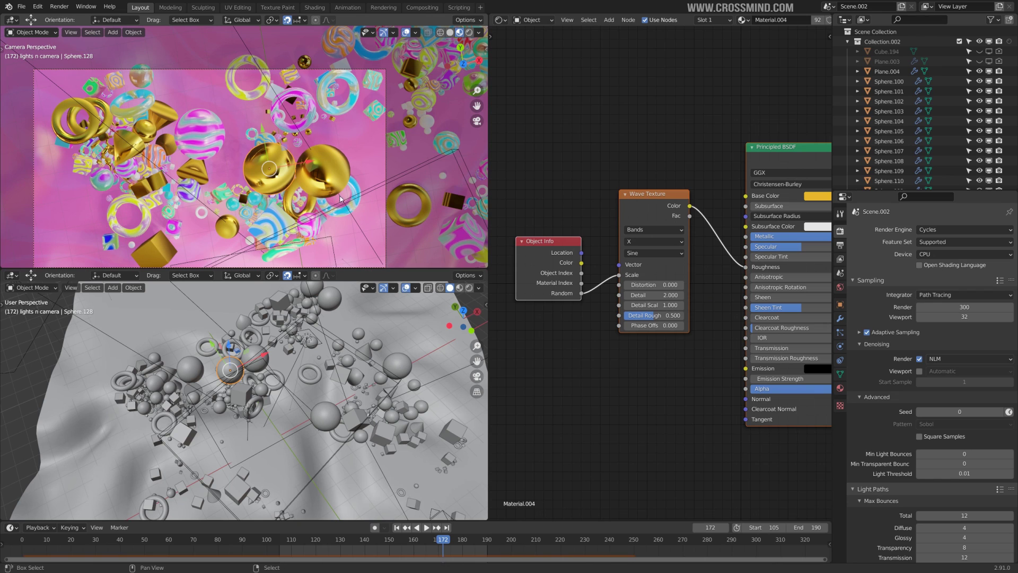
{"action": "scroll", "coordinate": [373, 205], "scroll_direction": "down", "scroll_amount": 5}
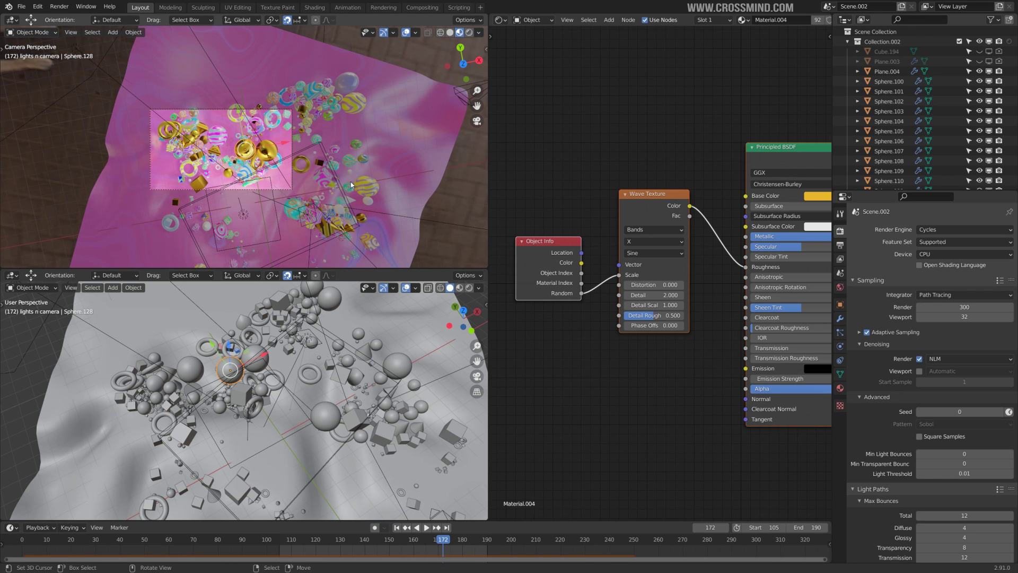
{"action": "middle_click_drag", "start_coordinate": [403, 74], "coordinate": [327, 199]}
{"action": "key", "text": "KP_0"}
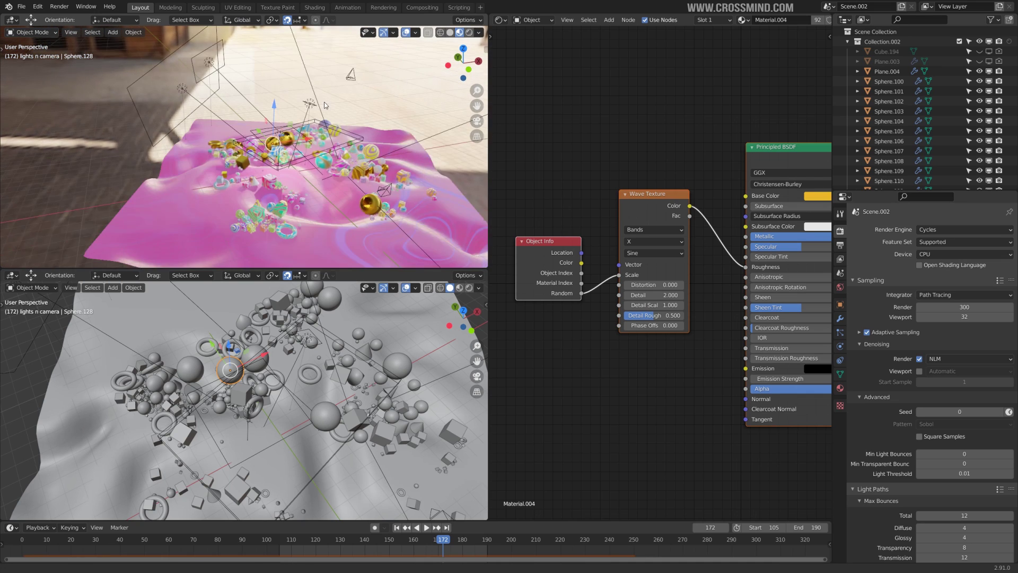
Check the viewport's Scene World lighting option, and switch the shader editor to World to examine the courtyard.exr environment texture.
{"action": "left_click", "coordinate": [479, 33]}
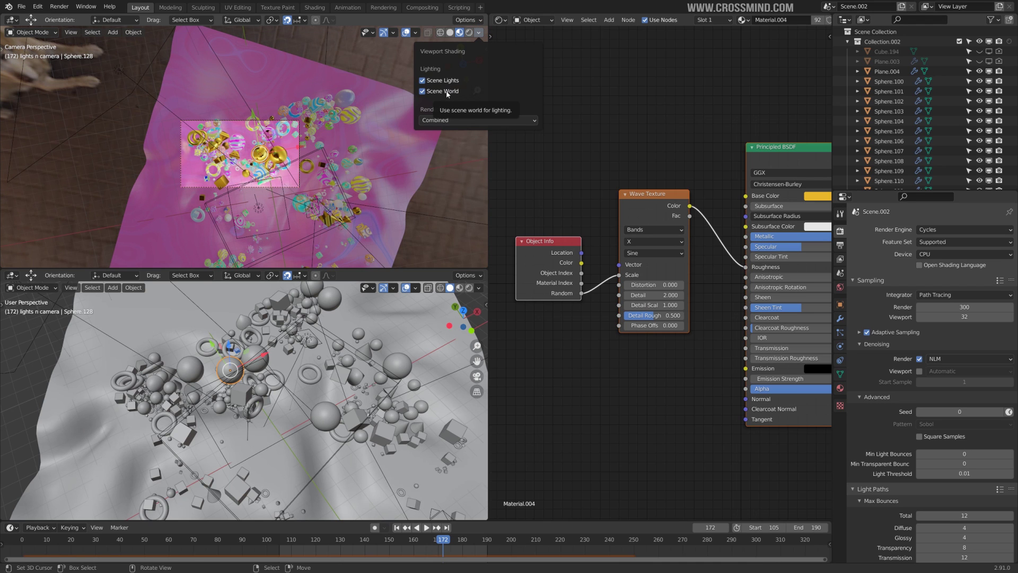
{"action": "scroll", "coordinate": [371, 122], "scroll_direction": "up", "scroll_amount": 4}
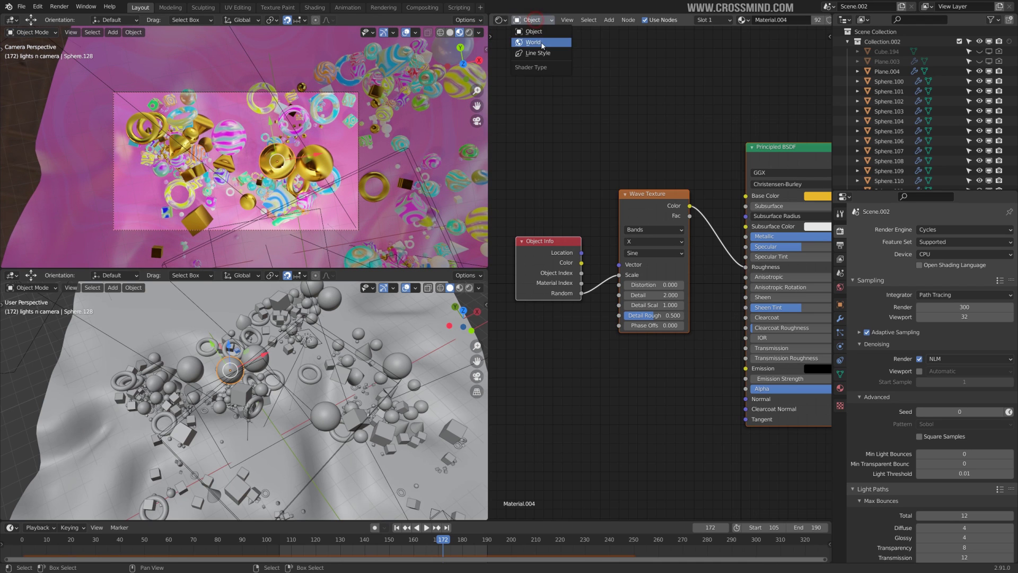
{"action": "left_click", "coordinate": [543, 45]}
{"action": "scroll", "coordinate": [603, 218], "scroll_direction": "up", "scroll_amount": 2}
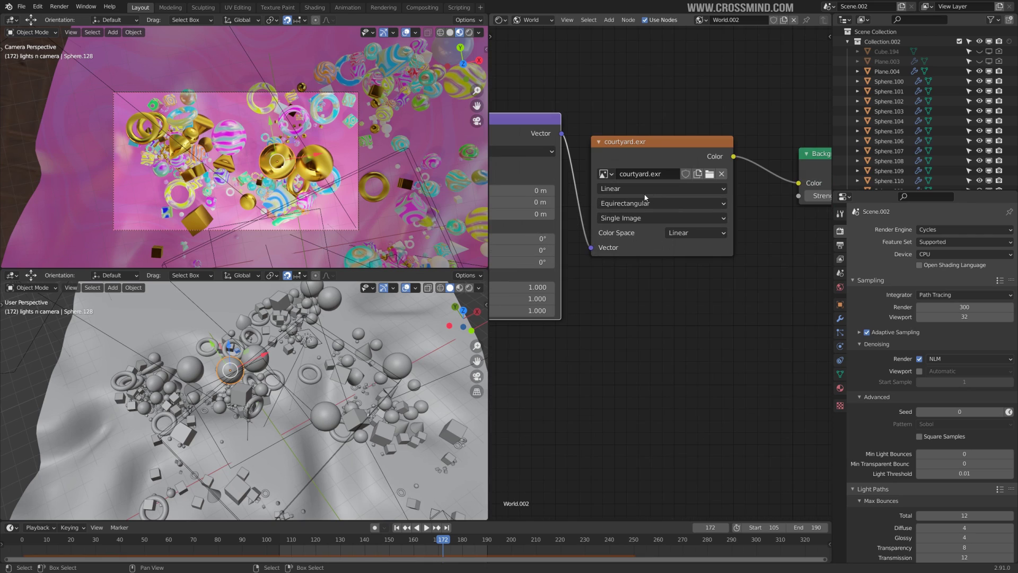
Select the Area.003 light beside the floor and examine its light data and position around the scene.
{"action": "middle_click_drag", "start_coordinate": [245, 159], "coordinate": [339, 110]}
{"action": "scroll", "coordinate": [289, 139], "scroll_direction": "up", "scroll_amount": 3}
{"action": "left_click", "coordinate": [209, 112]}
{"action": "middle_click_drag", "start_coordinate": [208, 112], "coordinate": [233, 162]}
{"action": "left_click", "coordinate": [840, 346]}
{"action": "middle_click_drag", "start_coordinate": [408, 114], "coordinate": [424, 100]}
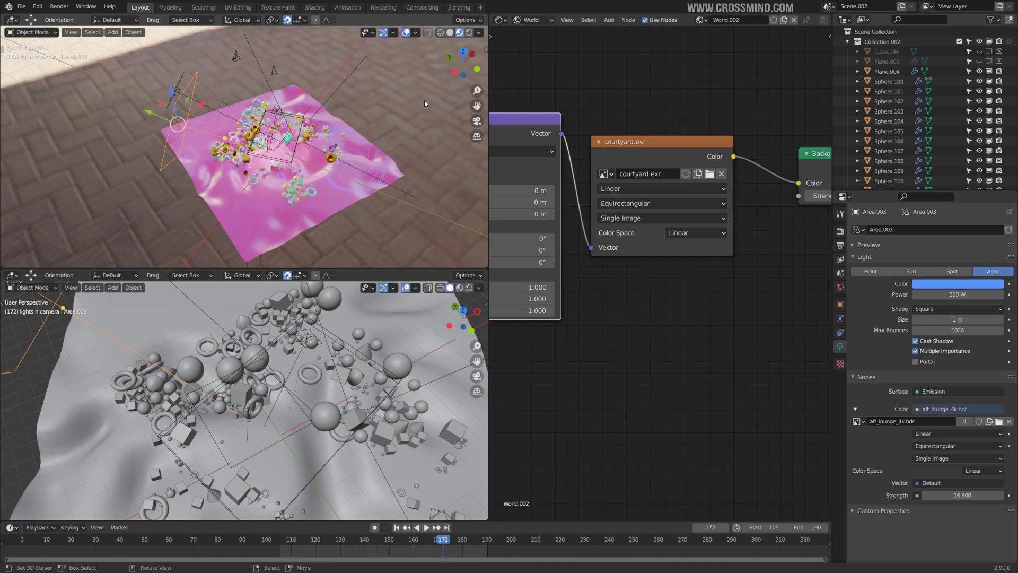
{"action": "middle_click_drag", "start_coordinate": [456, 63], "coordinate": [371, 106]}
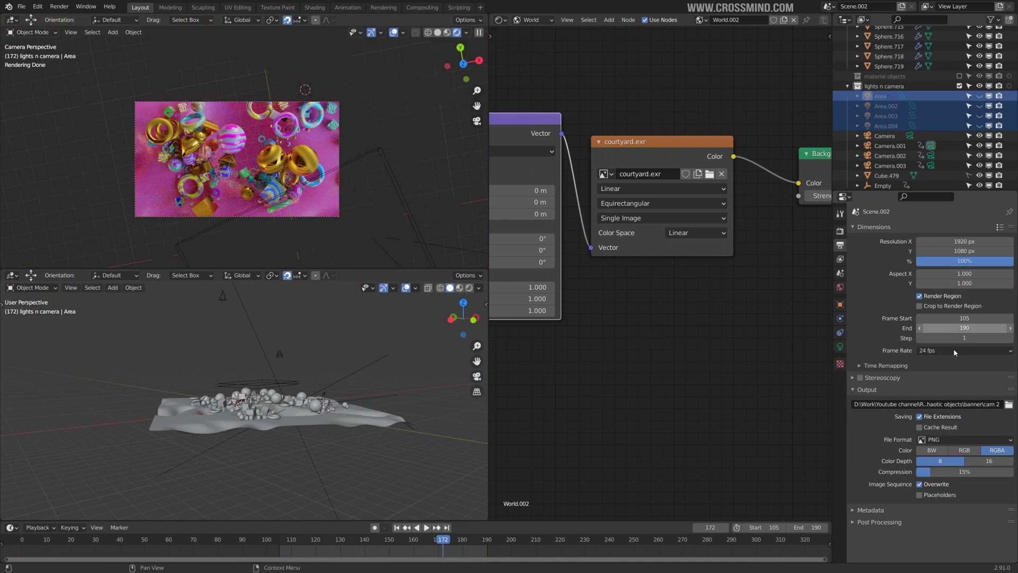
Set the Cycles viewport samples to 8.
{"action": "left_click", "coordinate": [840, 231]}
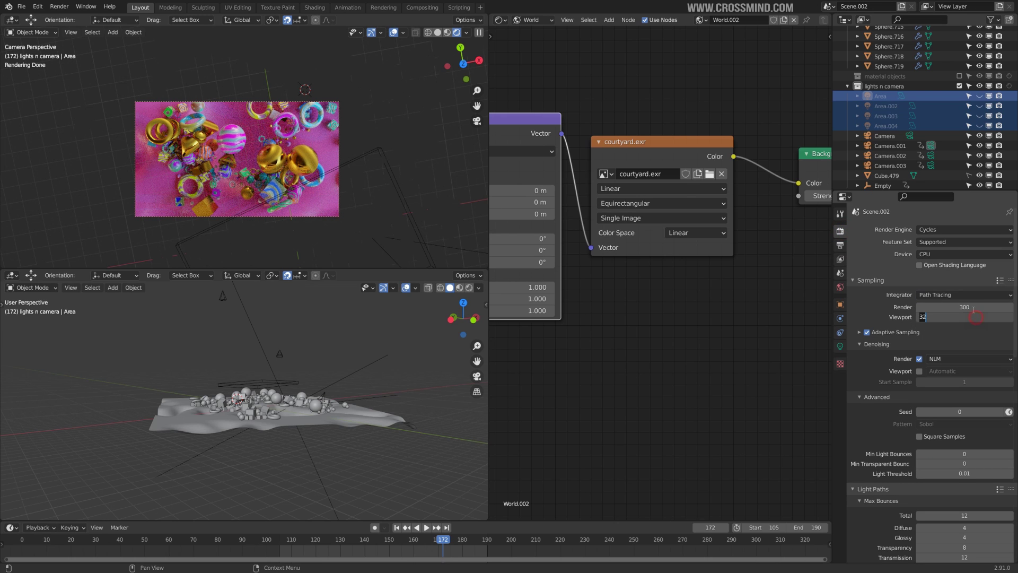
{"action": "key", "text": "Return"}
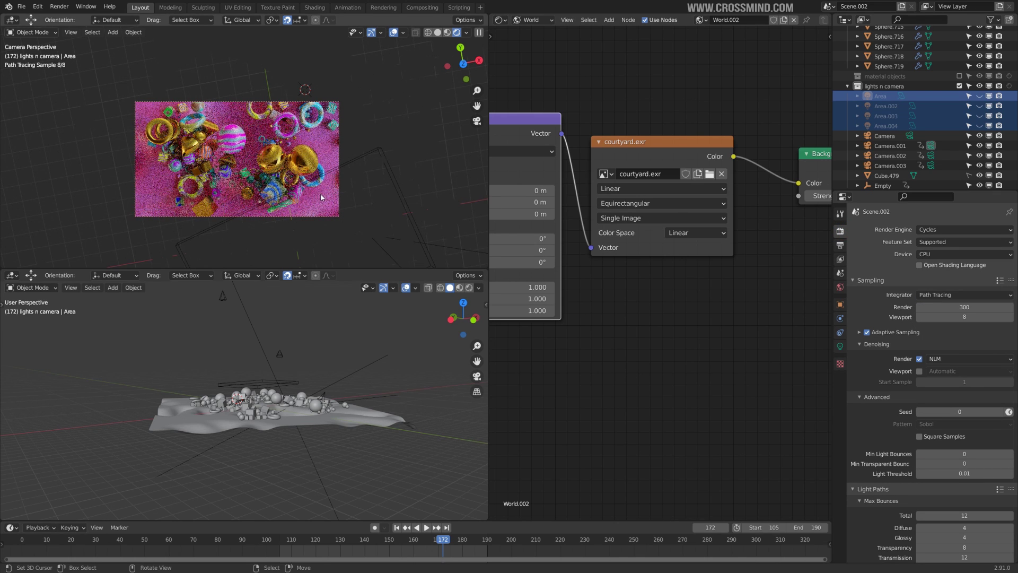
{"action": "scroll", "coordinate": [289, 137], "scroll_direction": "up", "scroll_amount": 1}
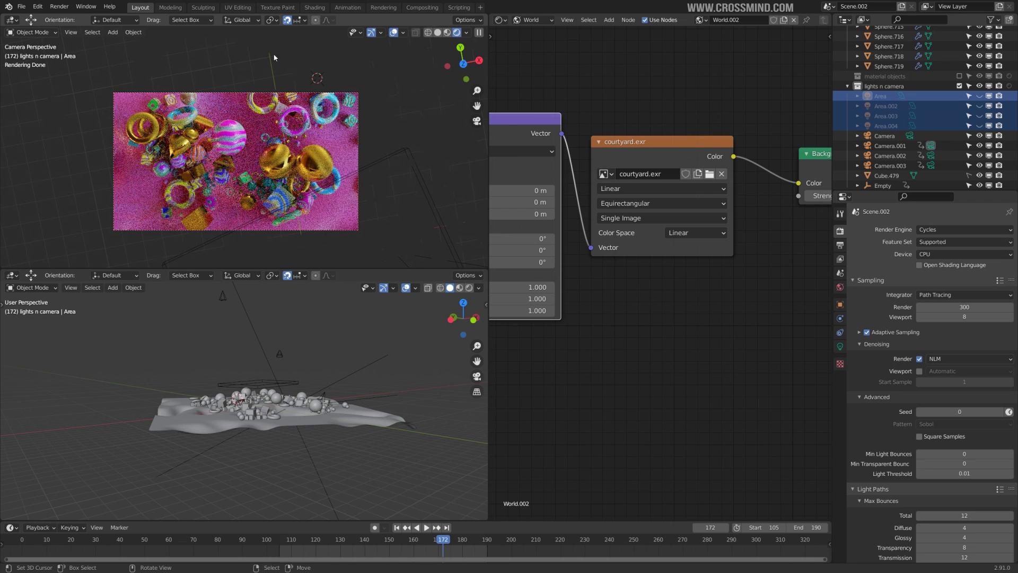
Unhide the Area light in the viewport and select it above the objects.
{"action": "middle_click_drag", "start_coordinate": [339, 323], "coordinate": [342, 353]}
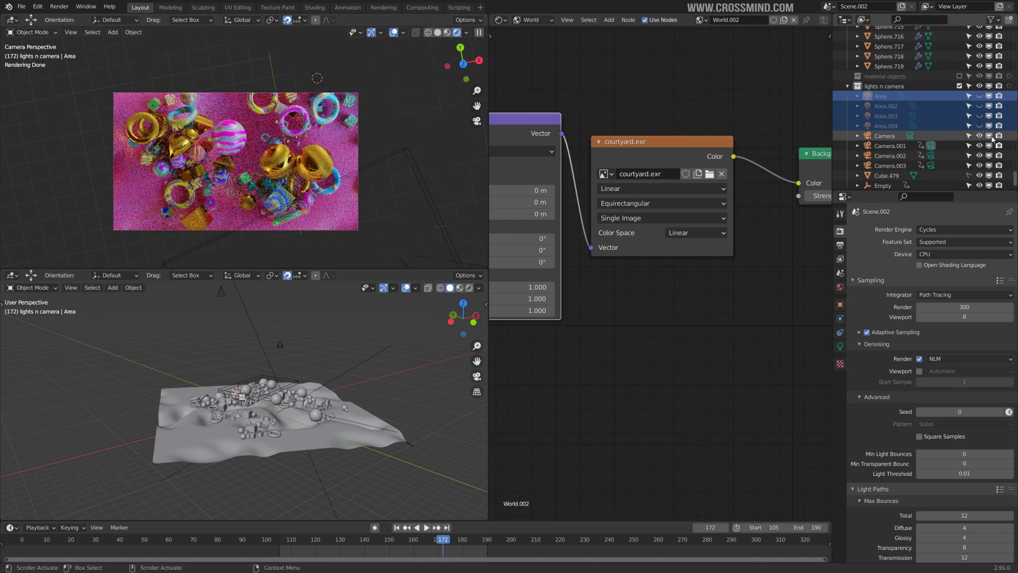
{"action": "left_click", "coordinate": [981, 98]}
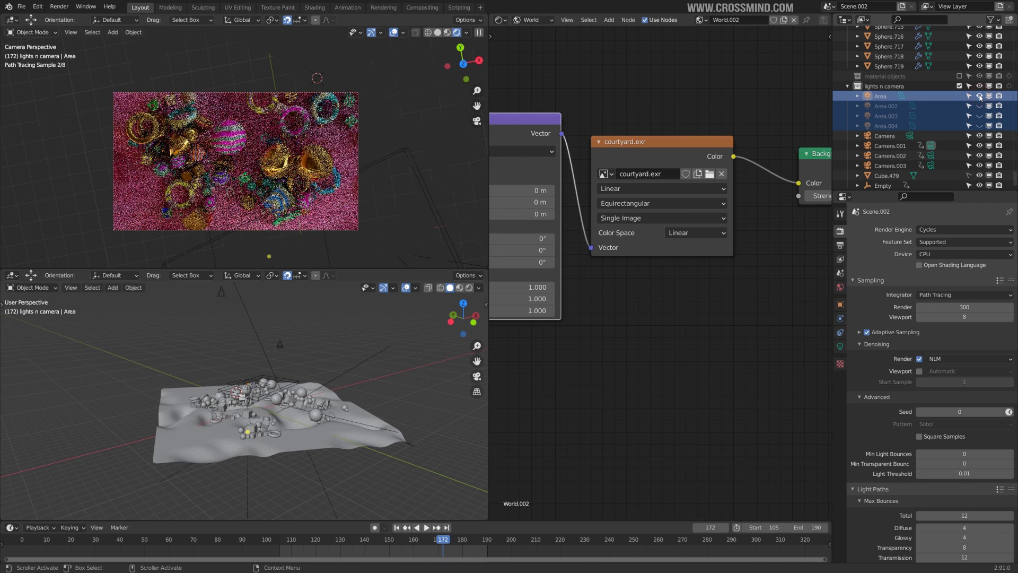
{"action": "left_click", "coordinate": [281, 395]}
{"action": "middle_click_drag", "start_coordinate": [281, 395], "coordinate": [291, 368]}
Try moving the Area light to different positions above the scene.
{"action": "key", "text": "g"}
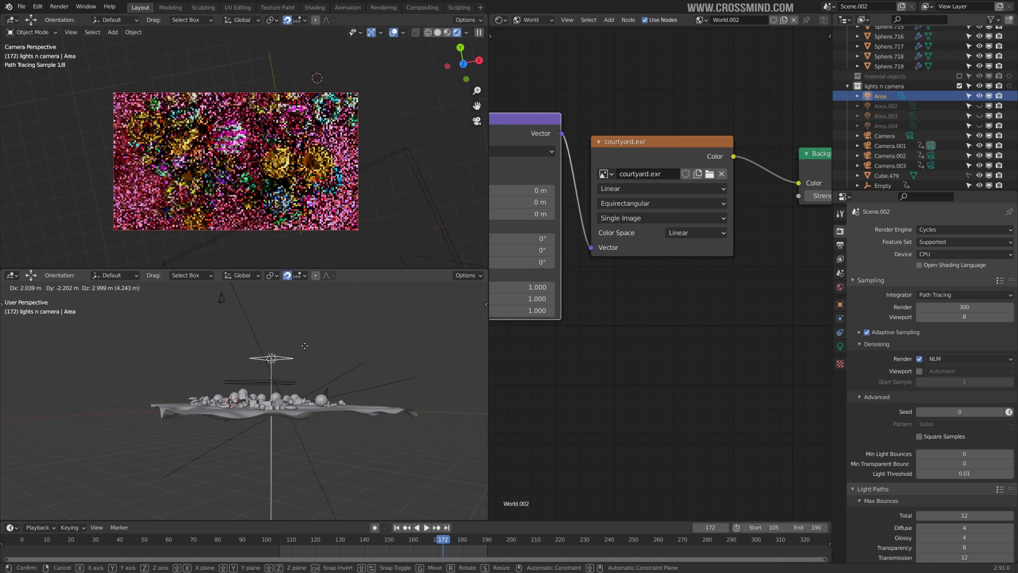
{"action": "right_click", "coordinate": [305, 345]}
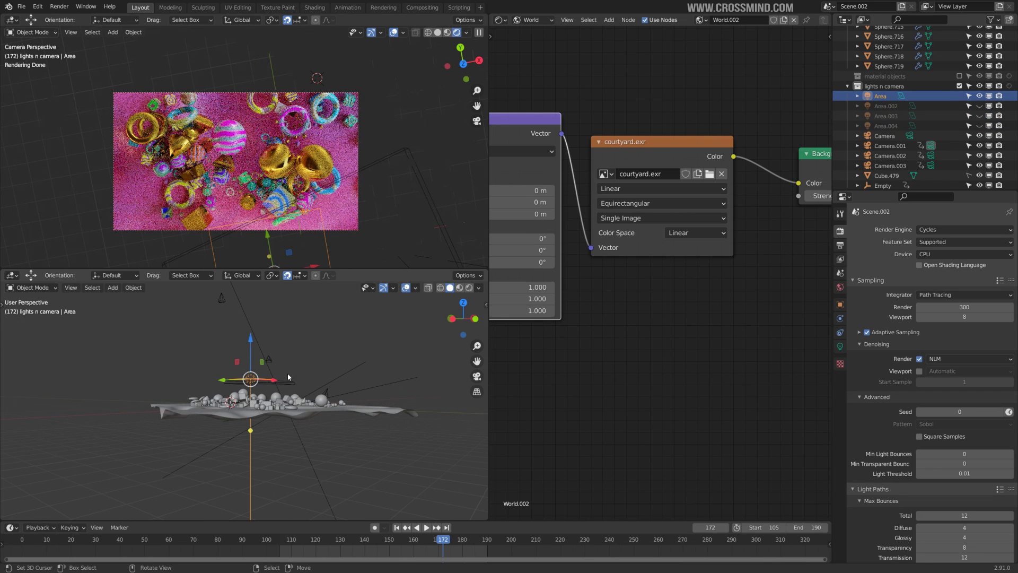
{"action": "key", "text": "g"}
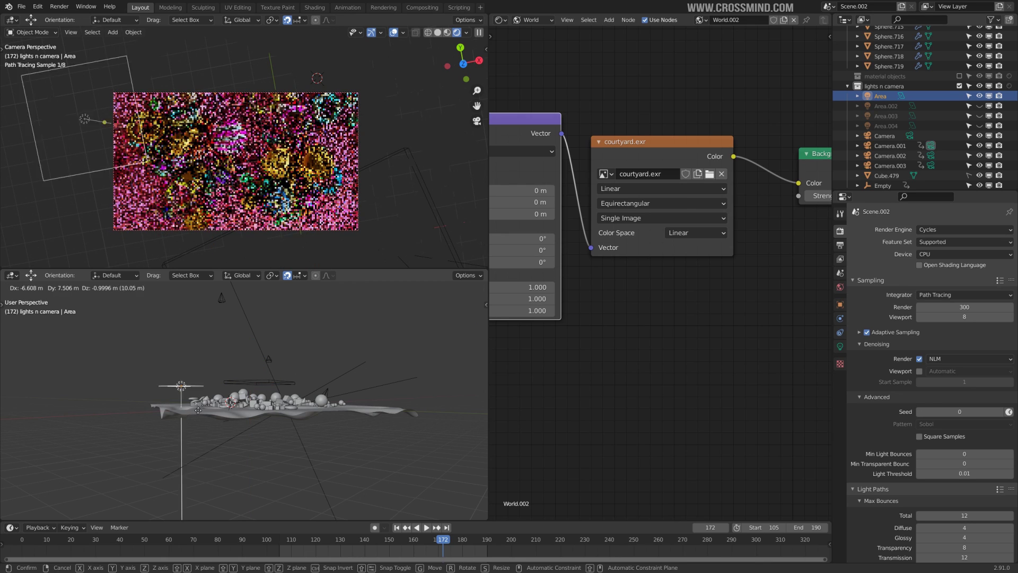
{"action": "right_click", "coordinate": [290, 391]}
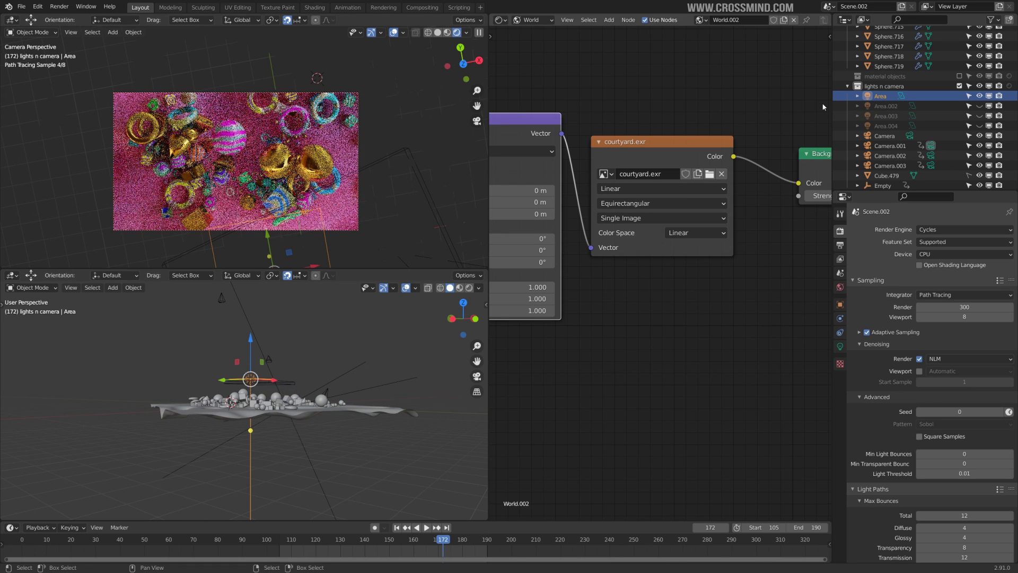
Show the Area.002 light in the viewport and inspect its placement above the objects and its effect on the render.
{"action": "middle_click_drag", "start_coordinate": [307, 366], "coordinate": [310, 412]}
{"action": "middle_click_drag", "start_coordinate": [309, 413], "coordinate": [329, 395]}
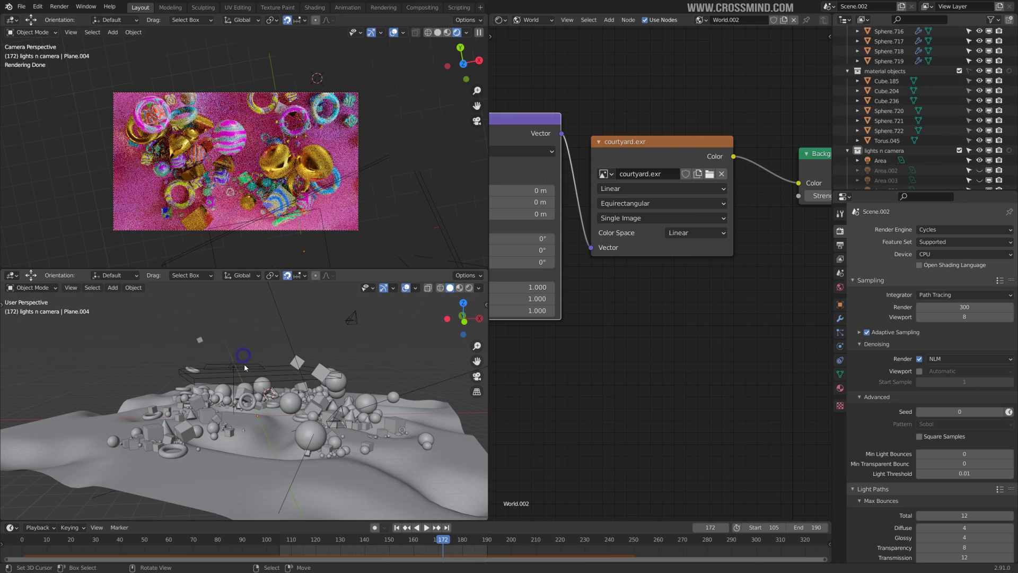
{"action": "left_click", "coordinate": [241, 365]}
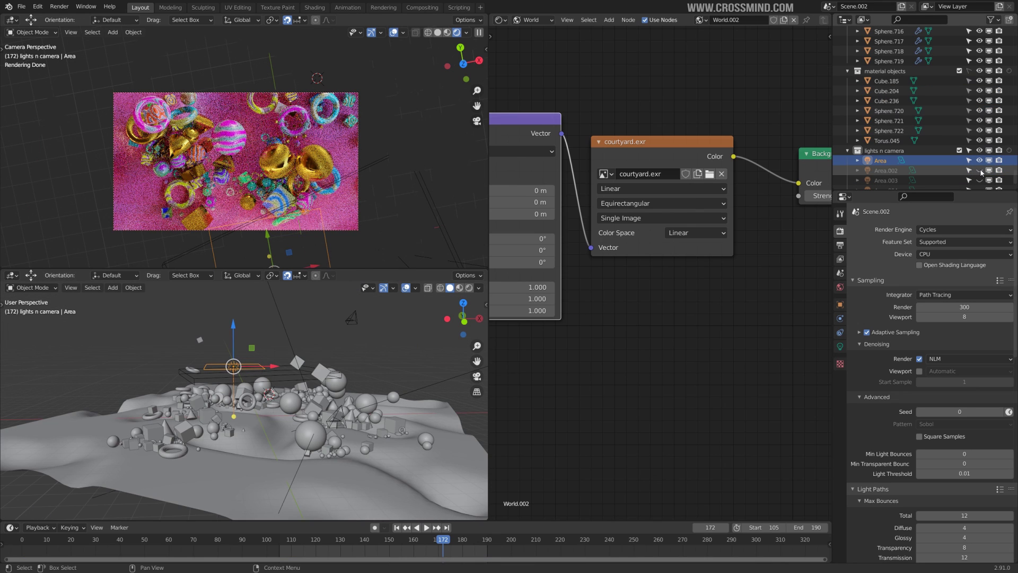
{"action": "left_click", "coordinate": [887, 170]}
{"action": "middle_click_drag", "start_coordinate": [304, 341], "coordinate": [282, 284]}
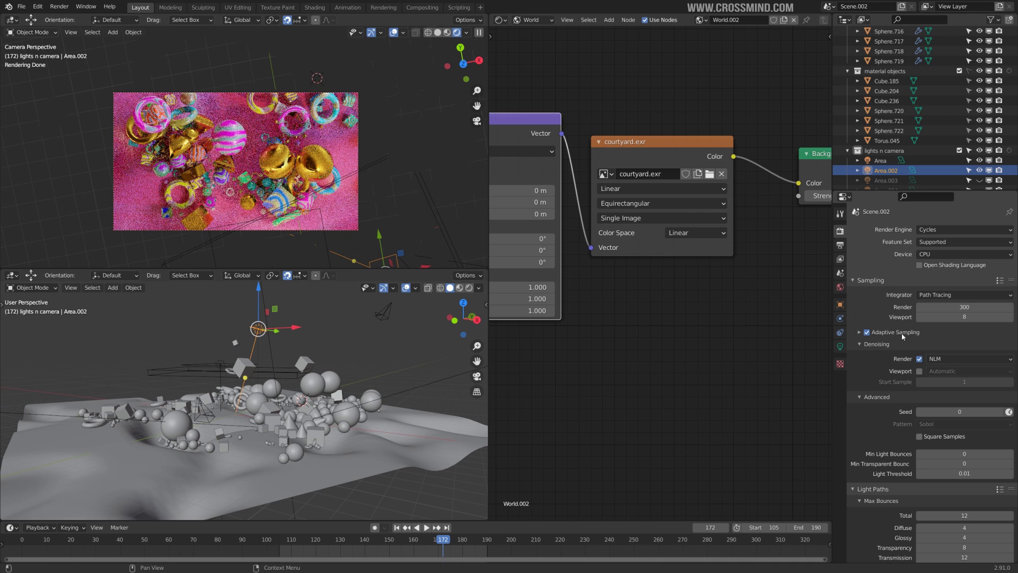
{"action": "left_click", "coordinate": [979, 170]}
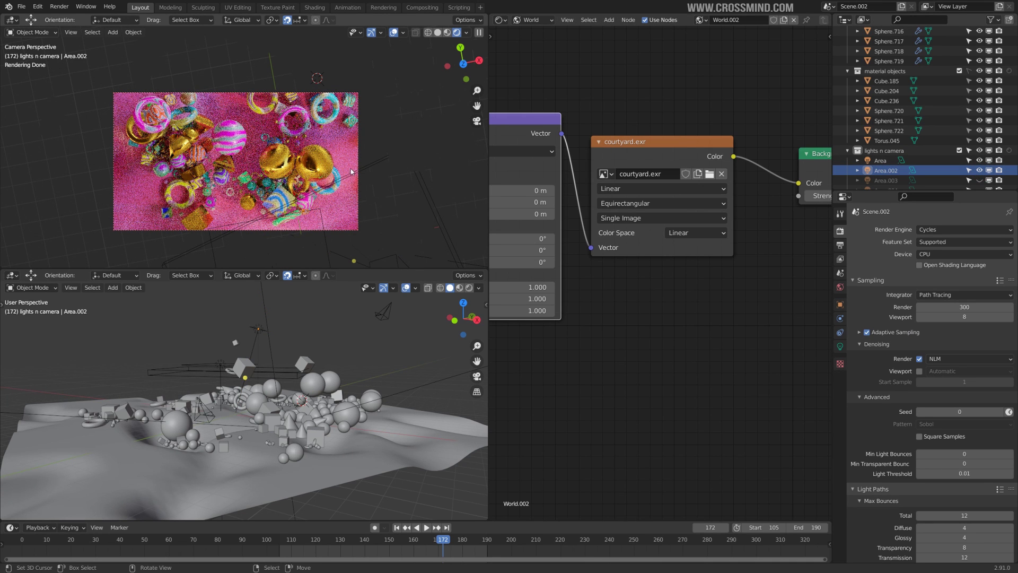
Show the Area.003 light in the viewport, select it and examine its light settings.
{"action": "scroll", "coordinate": [980, 152], "scroll_direction": "down", "scroll_amount": 3}
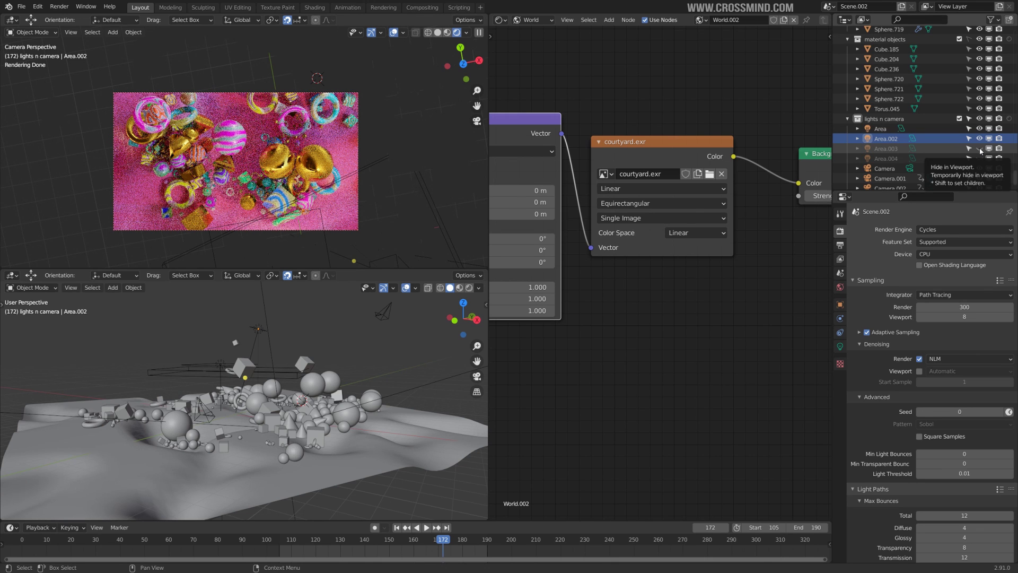
{"action": "left_click", "coordinate": [979, 148]}
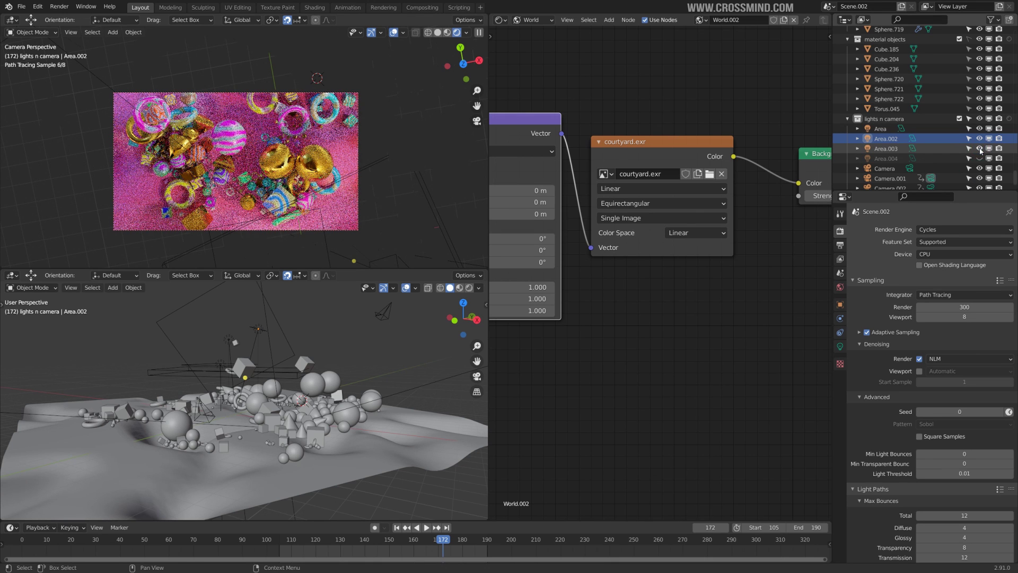
{"action": "middle_click_drag", "start_coordinate": [181, 353], "coordinate": [203, 387]}
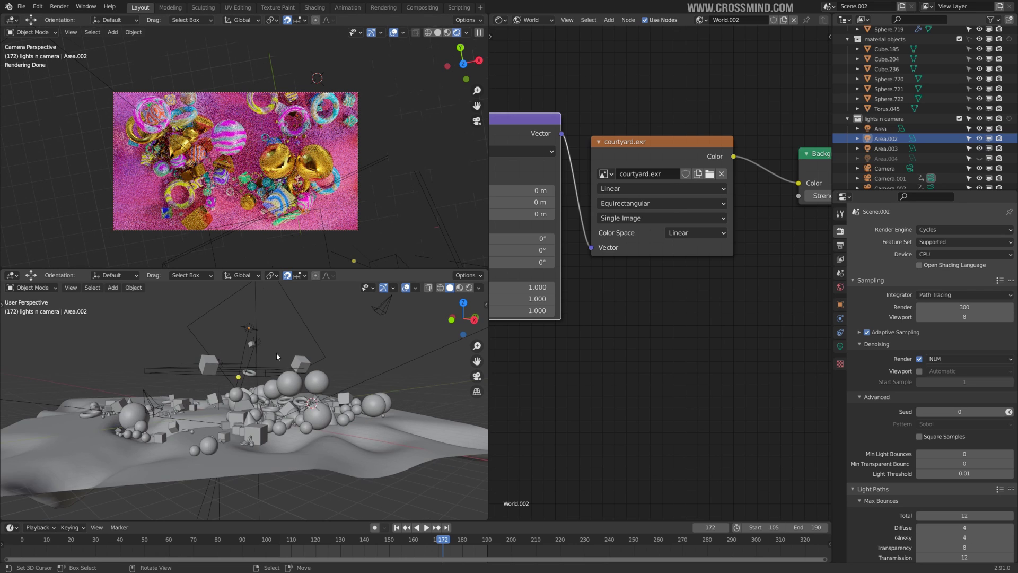
{"action": "middle_click_drag", "start_coordinate": [277, 357], "coordinate": [318, 374]}
{"action": "left_click", "coordinate": [172, 338]}
{"action": "middle_click_drag", "start_coordinate": [213, 359], "coordinate": [273, 384]}
{"action": "left_click", "coordinate": [841, 346]}
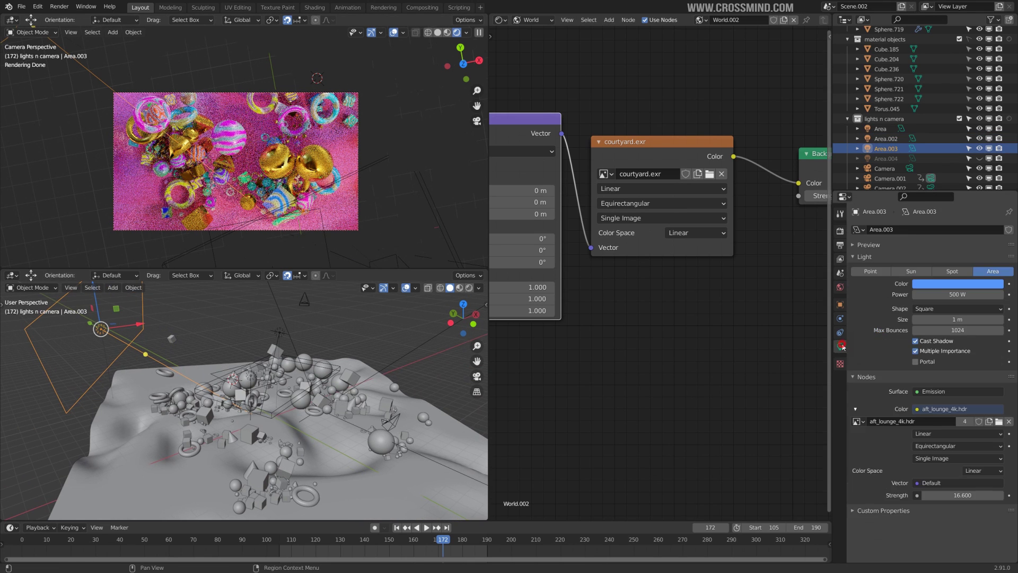
{"action": "left_click", "coordinate": [841, 333]}
{"action": "left_click", "coordinate": [841, 346]}
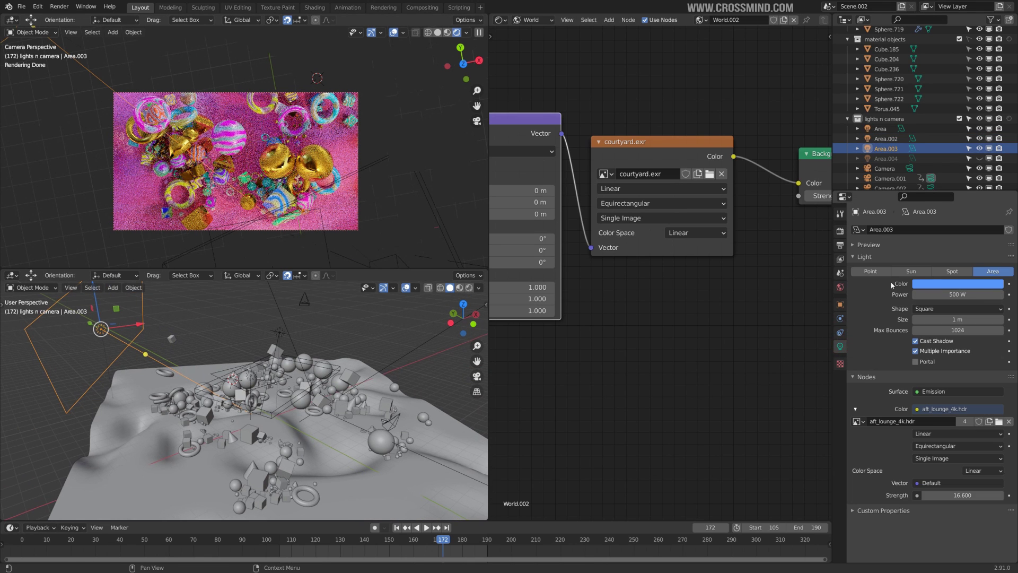
Show the Area.004 light in the viewport and examine its green color, settings and placement.
{"action": "left_click", "coordinate": [883, 159]}
{"action": "left_click", "coordinate": [979, 158]}
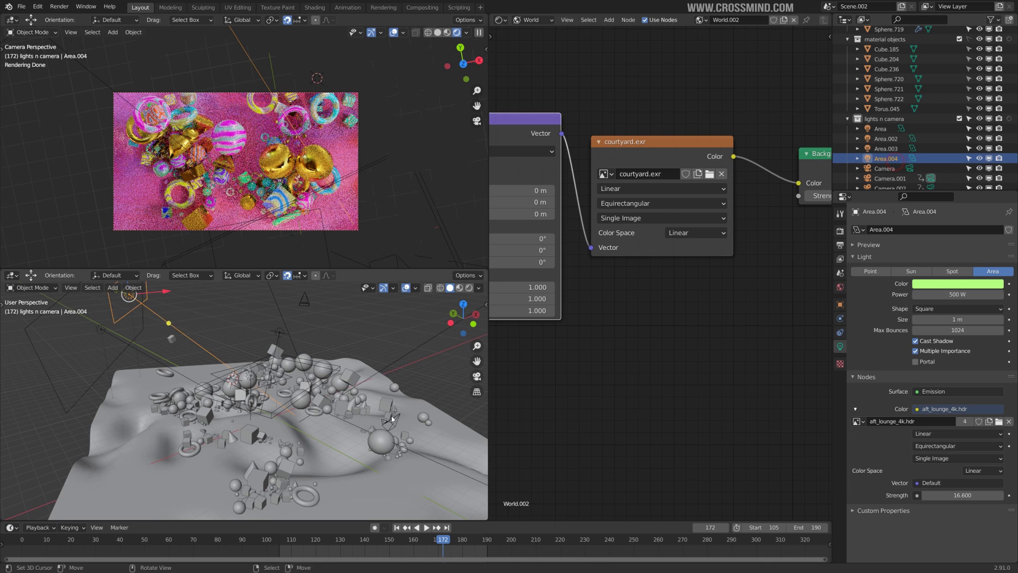
{"action": "middle_click_drag", "start_coordinate": [297, 393], "coordinate": [231, 355]}
{"action": "middle_click_drag", "start_coordinate": [414, 408], "coordinate": [234, 368]}
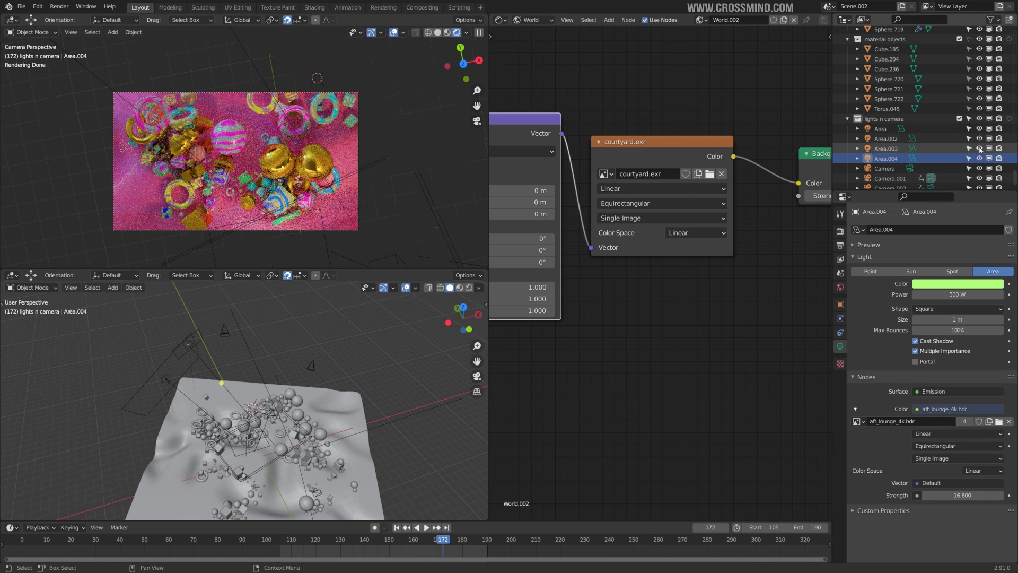
Isolate the Area.004 light by hiding the other area lights and replacing Scene World lighting with a strength of 0.
{"action": "mouse_move", "coordinate": [979, 148]}
{"action": "left_mouse_down"}
{"action": "mouse_move", "coordinate": [979, 128]}
{"action": "mouse_move", "coordinate": [980, 148]}
{"action": "left_mouse_up"}
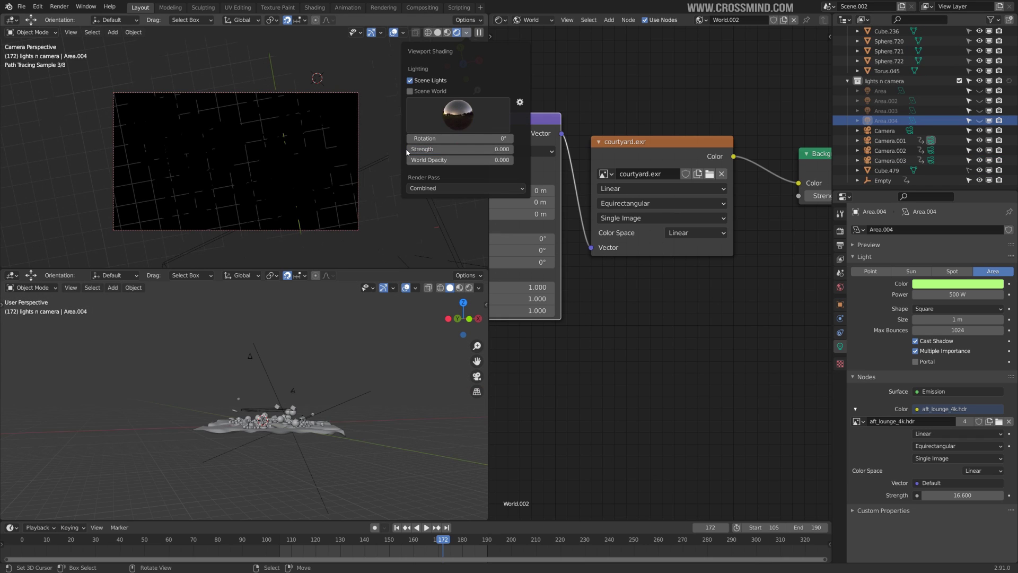
{"action": "scroll", "coordinate": [305, 179], "scroll_direction": "up", "scroll_amount": 1}
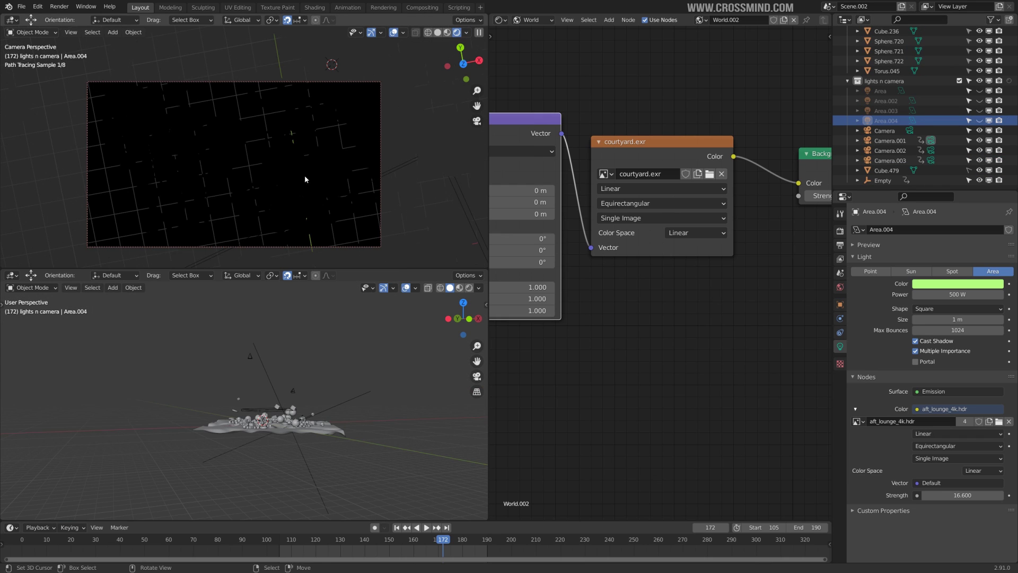
{"action": "left_click", "coordinate": [980, 121]}
{"action": "scroll", "coordinate": [353, 473], "scroll_direction": "up", "scroll_amount": 4}
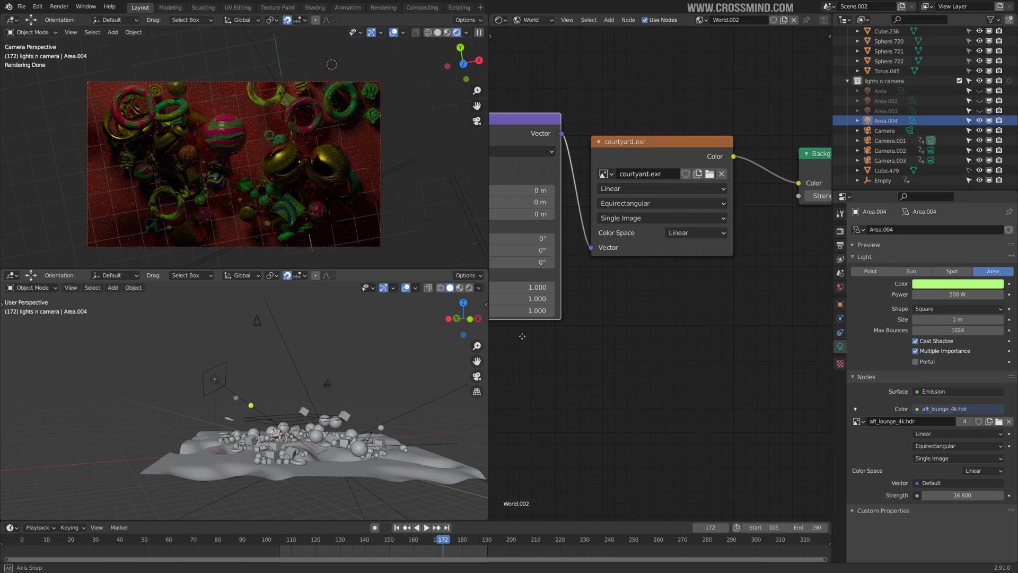
{"action": "left_click", "coordinate": [880, 120]}
{"action": "middle_click_drag", "start_coordinate": [341, 358], "coordinate": [307, 382]}
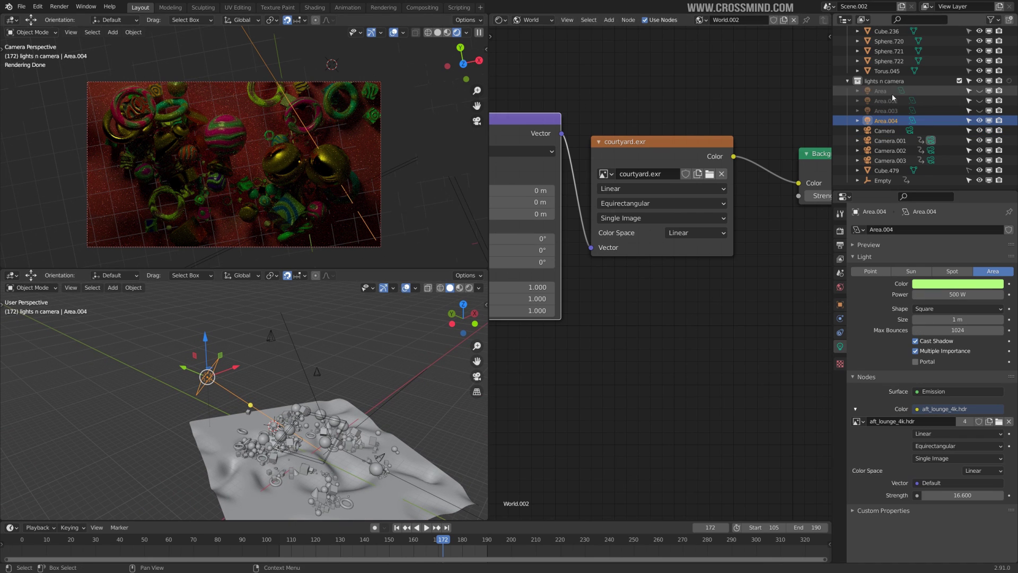
Show the Area.003 light alongside Area.004 and inspect their combined lighting in the camera render.
{"action": "left_click", "coordinate": [924, 114]}
{"action": "left_click", "coordinate": [981, 111]}
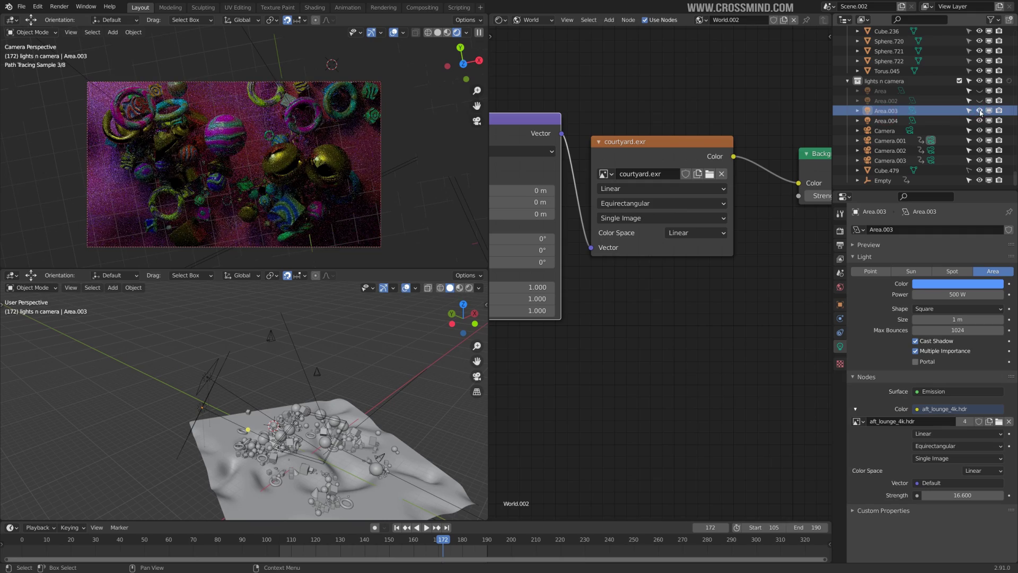
{"action": "scroll", "coordinate": [276, 193], "scroll_direction": "up", "scroll_amount": 2}
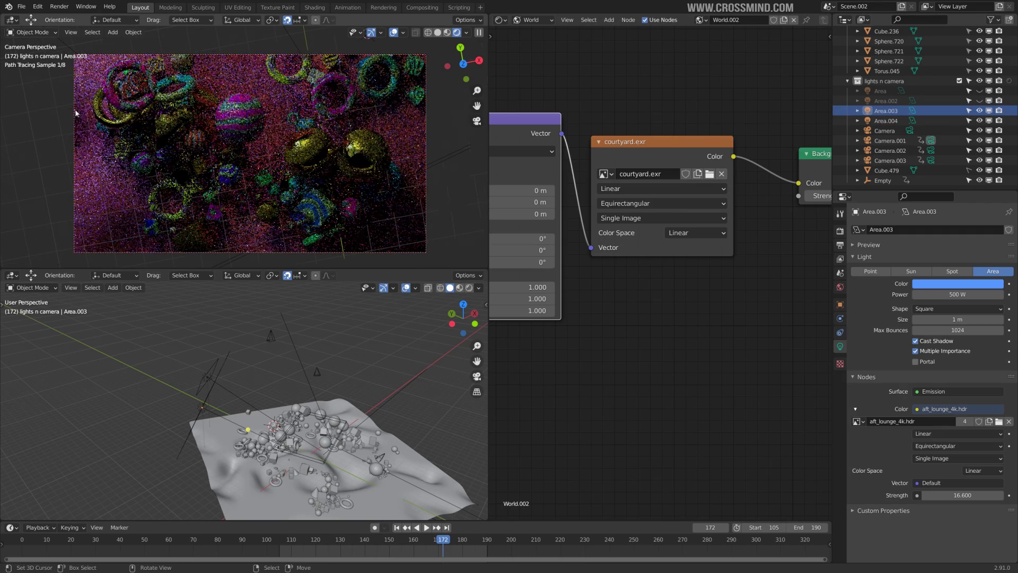
Show the Area.002 light, select it and examine its warm color, settings and placement above the floor.
{"action": "left_click", "coordinate": [979, 100]}
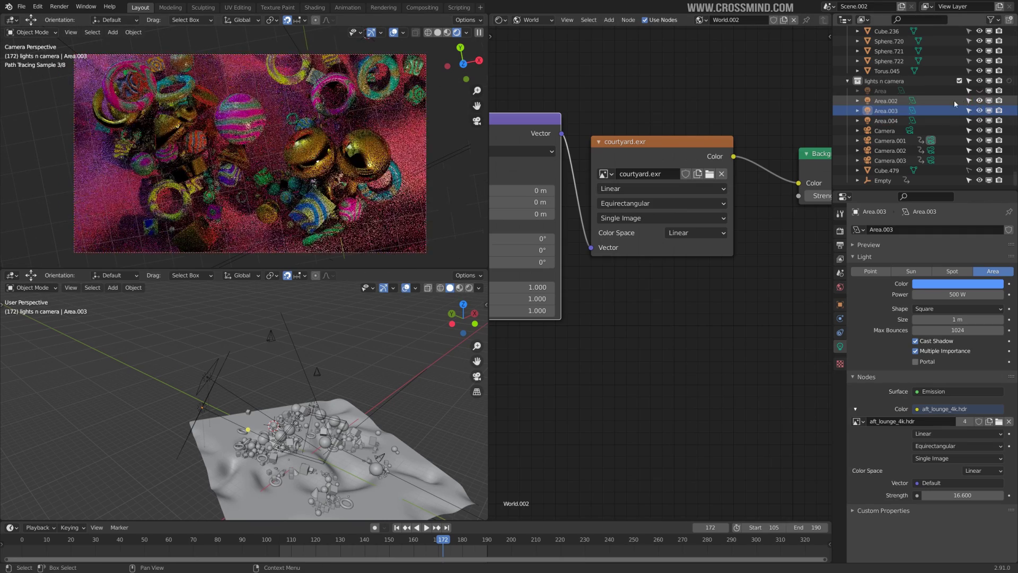
{"action": "left_click", "coordinate": [885, 101]}
{"action": "middle_click_drag", "start_coordinate": [361, 381], "coordinate": [360, 354]}
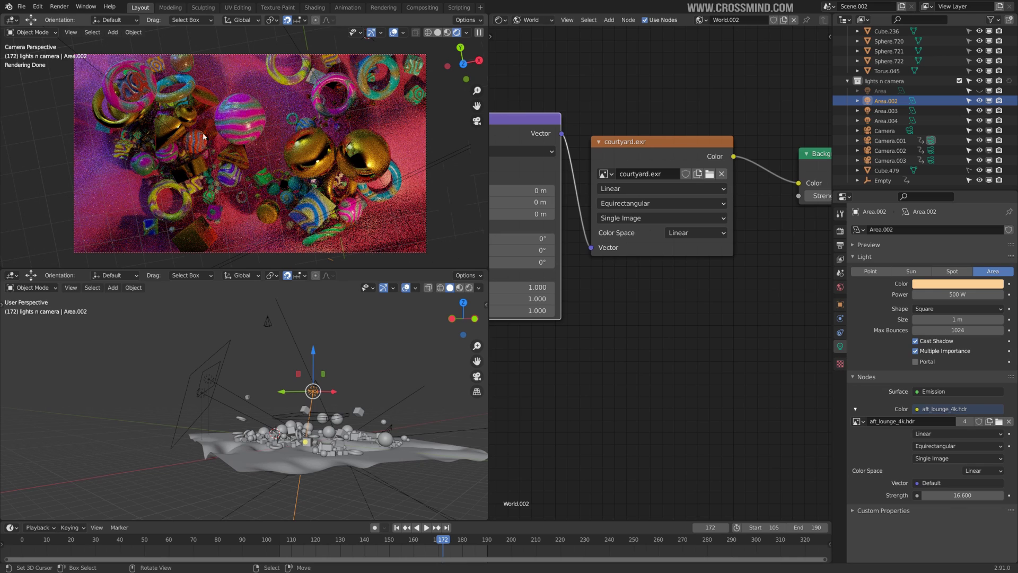
Show the Area light, select it and examine its white color, settings and placement around the objects.
{"action": "left_click", "coordinate": [882, 91]}
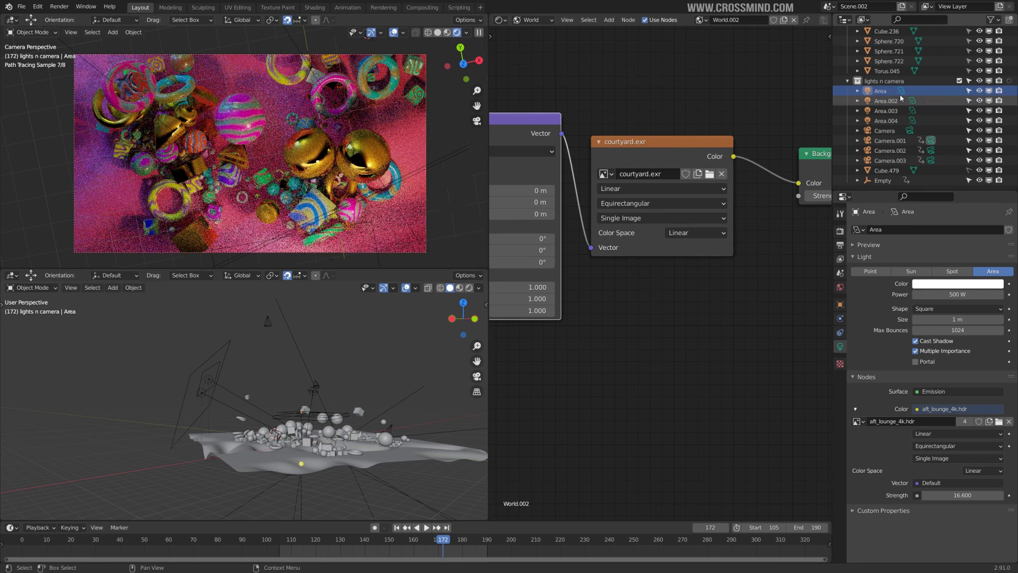
{"action": "middle_click_drag", "start_coordinate": [318, 403], "coordinate": [287, 421]}
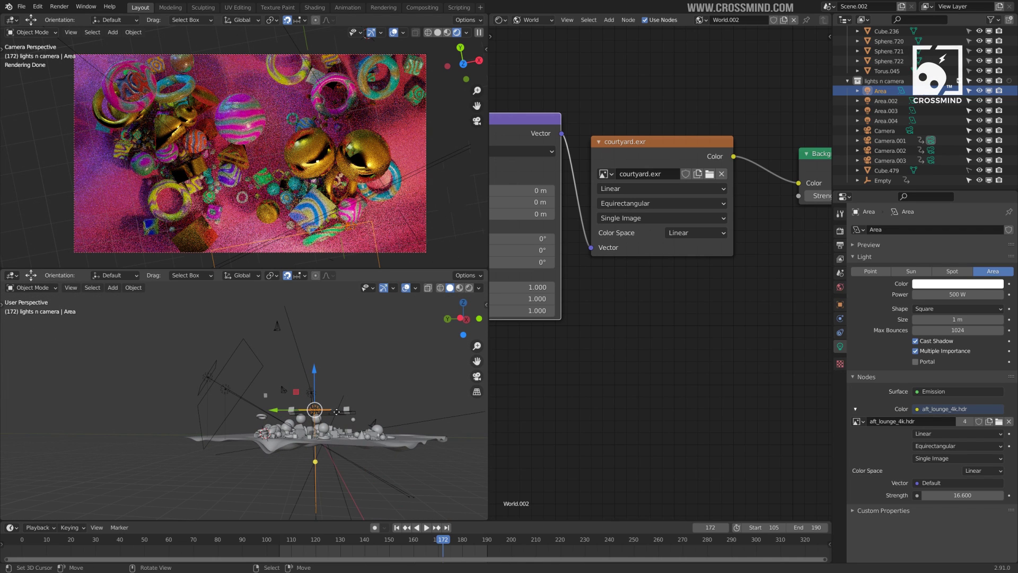
{"action": "middle_click_drag", "start_coordinate": [407, 419], "coordinate": [242, 436]}
{"action": "scroll", "coordinate": [274, 437], "scroll_direction": "down", "scroll_amount": 3}
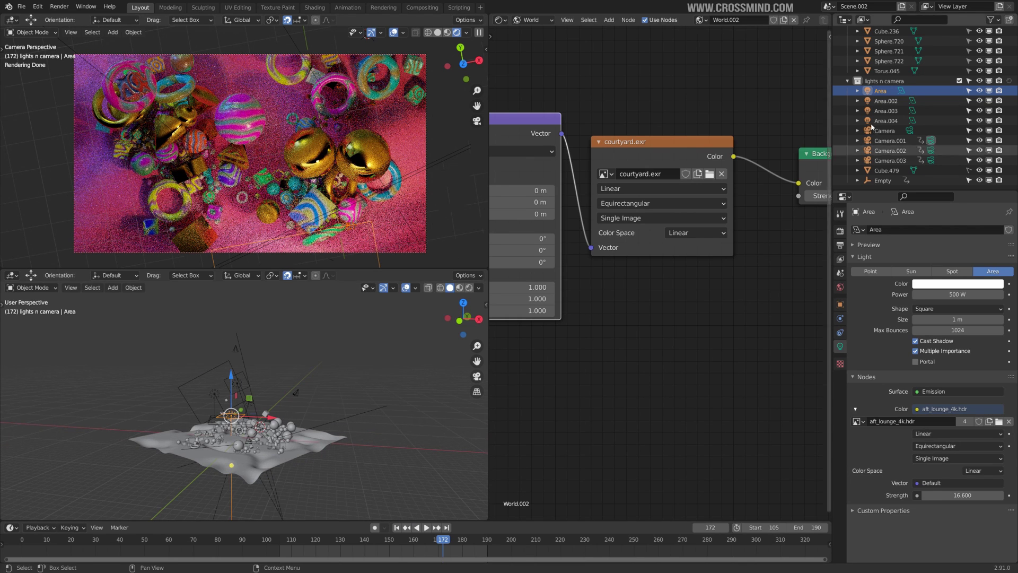
Turn Scene World lighting back on in the rendered camera view to combine the HDRI with all the area lights.
{"action": "left_click", "coordinate": [466, 33]}
{"action": "left_click", "coordinate": [440, 92]}
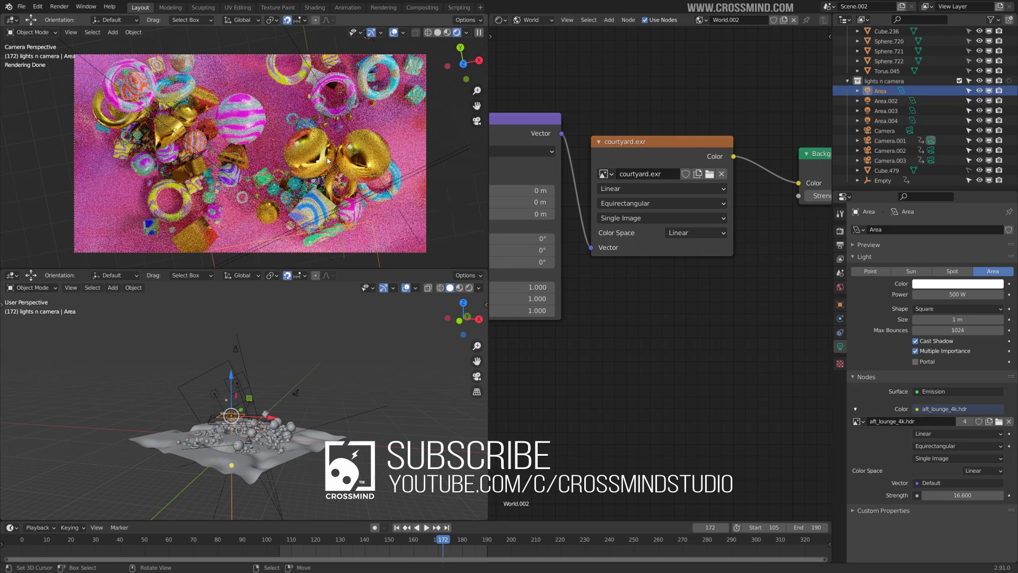
{"action": "middle_click", "coordinate": [956, 392]}
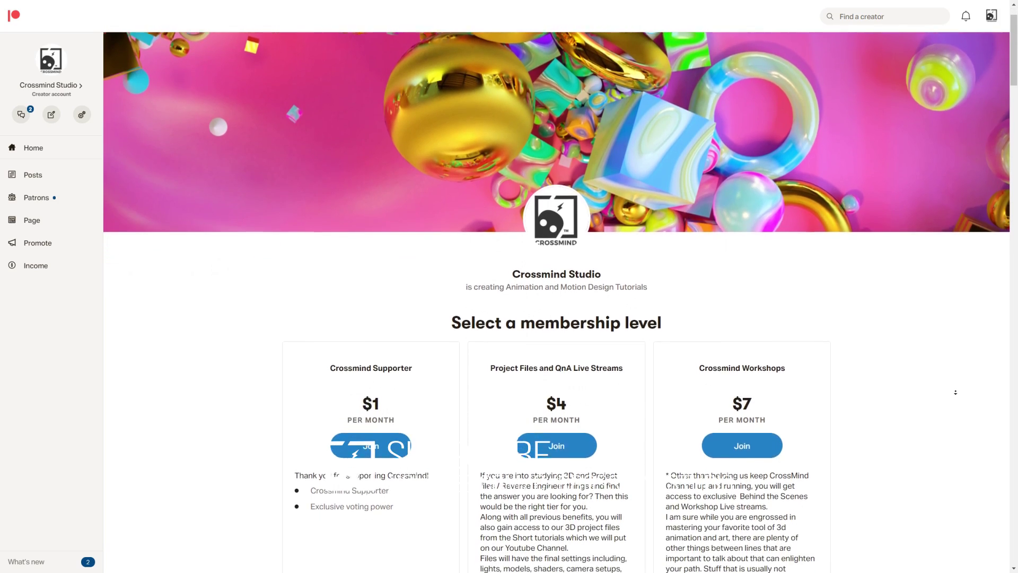